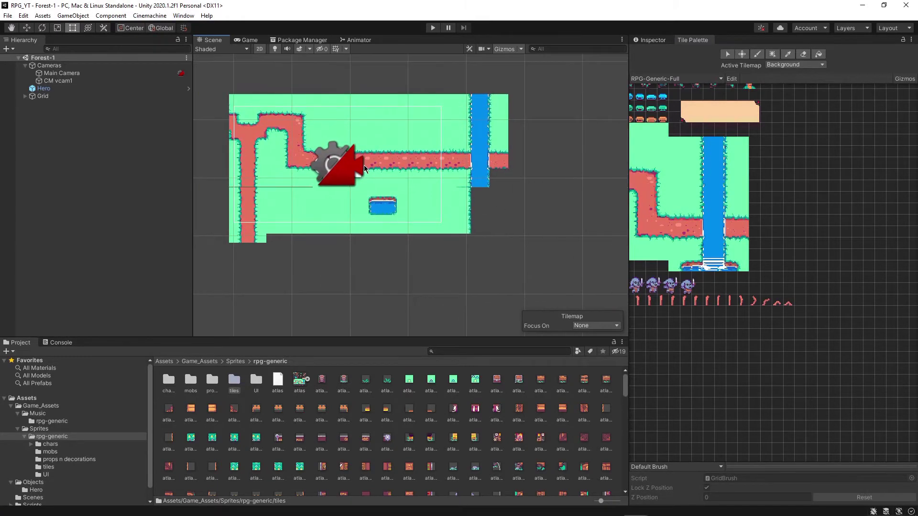
{"action": "scroll", "coordinate": [467, 192], "scroll_direction": "up", "scroll_amount": 5}
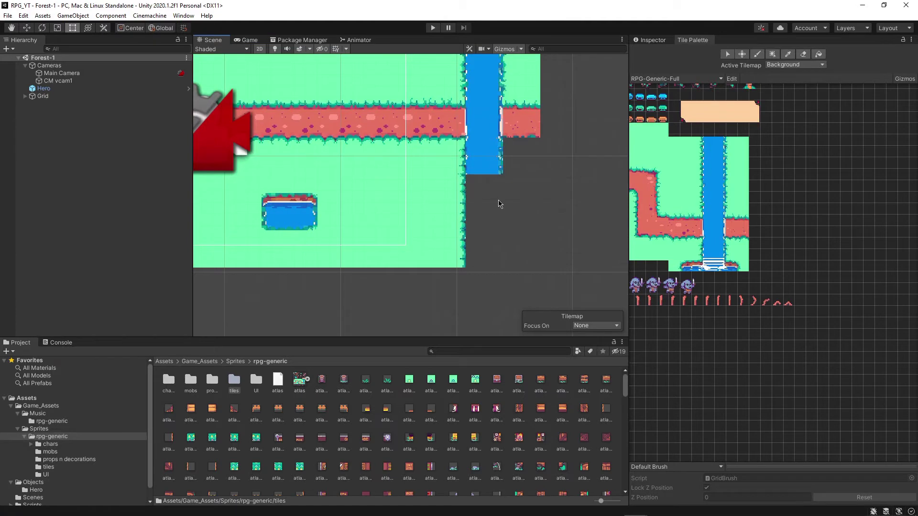
{"action": "left_click", "coordinate": [688, 269]}
{"action": "left_click_drag", "start_coordinate": [689, 270], "coordinate": [736, 271]}
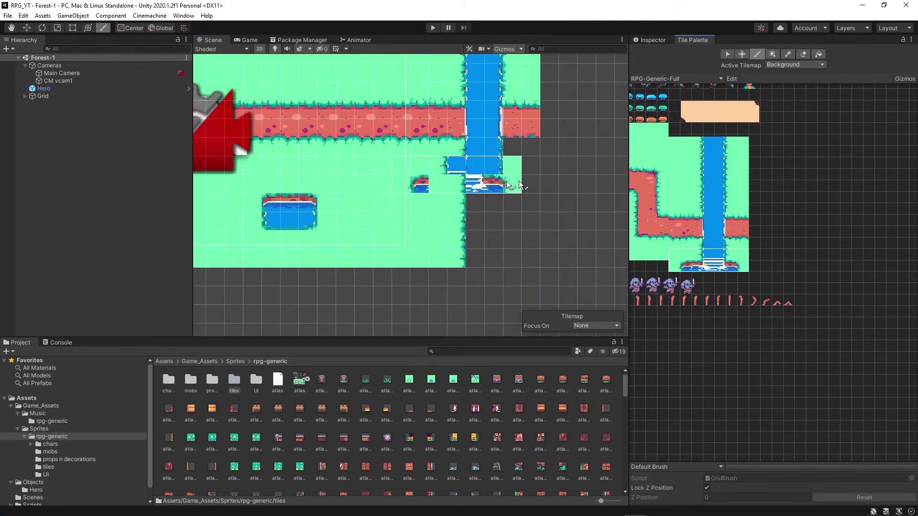
{"action": "left_click", "coordinate": [511, 130]}
{"action": "mouse_move", "coordinate": [512, 131]}
{"action": "middle_mouse_down"}
{"action": "mouse_move", "coordinate": [460, 159]}
{"action": "mouse_move", "coordinate": [485, 139]}
{"action": "middle_mouse_up"}
- Paint the waterfall base tiles below the river's end on the Collidable tilemap and fill the river gap above them
{"action": "left_click", "coordinate": [25, 96]}
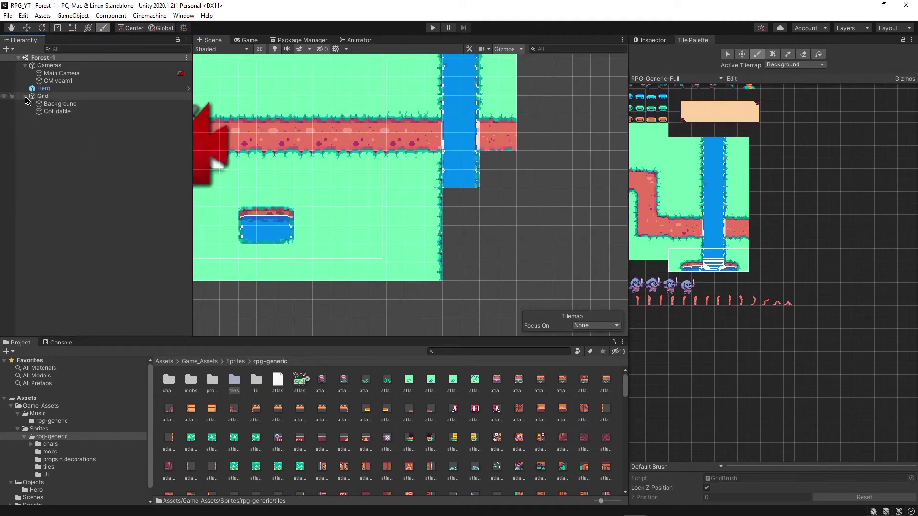
{"action": "left_click", "coordinate": [72, 104]}
{"action": "left_click", "coordinate": [74, 112]}
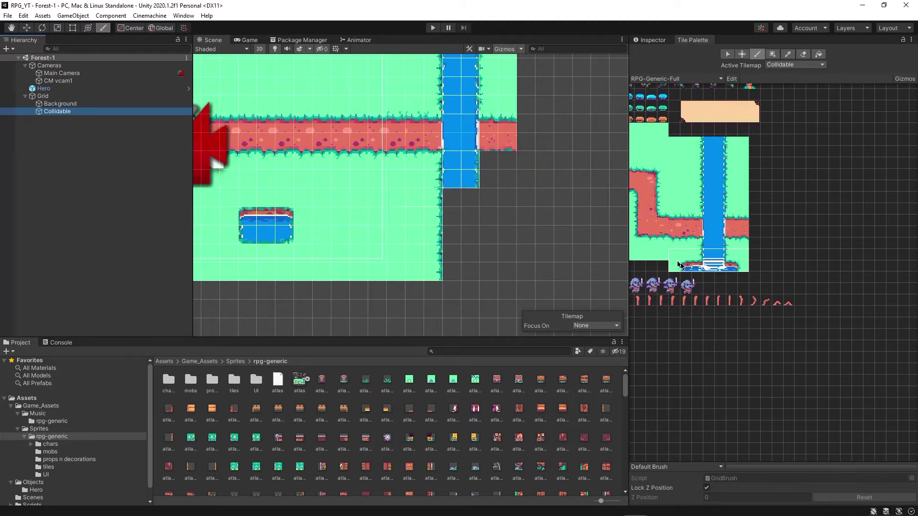
{"action": "left_click_drag", "start_coordinate": [690, 267], "coordinate": [731, 268]}
{"action": "left_click", "coordinate": [490, 224]}
{"action": "mouse_move", "coordinate": [703, 262]}
{"action": "left_mouse_down"}
{"action": "mouse_move", "coordinate": [719, 265]}
{"action": "mouse_move", "coordinate": [719, 250]}
{"action": "left_mouse_up"}
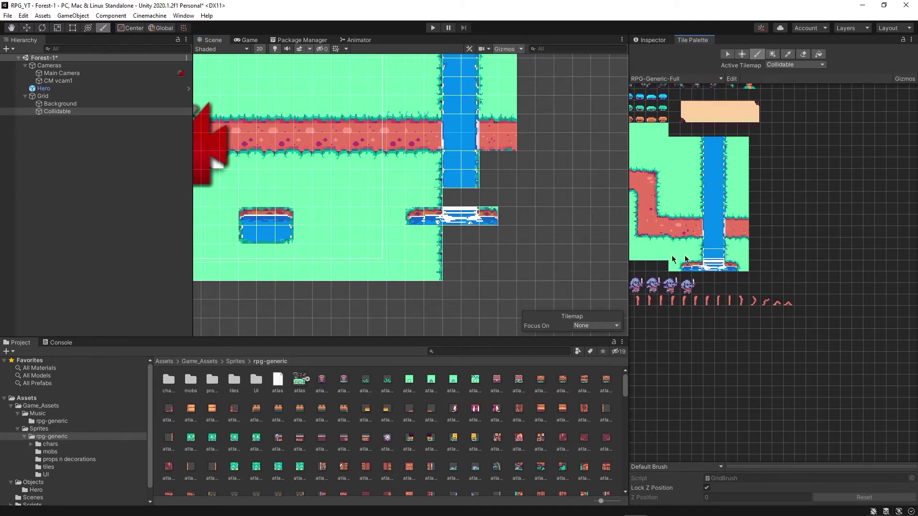
{"action": "left_click", "coordinate": [467, 204]}
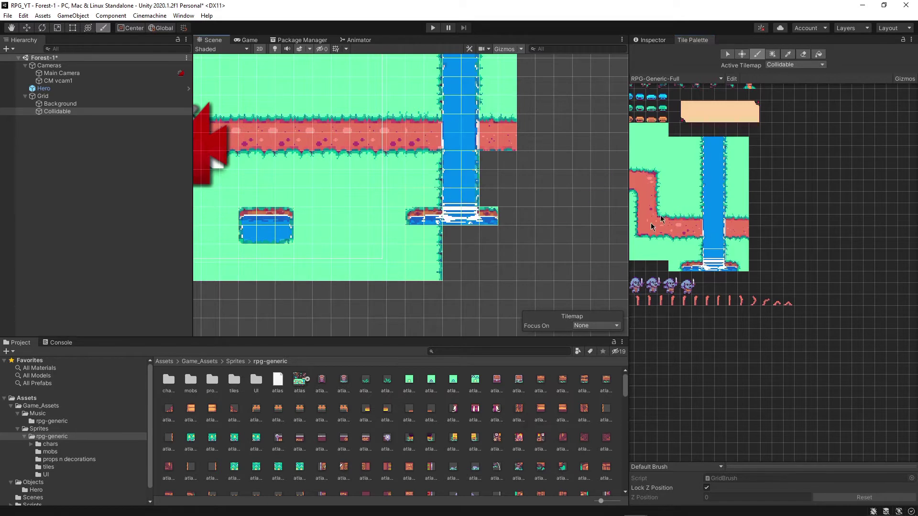
- Complete the pool under the waterfall with the small pond's lower-left corner, lower-right corner and bottom middle tiles
{"action": "middle_click_drag", "start_coordinate": [674, 213], "coordinate": [827, 221]}
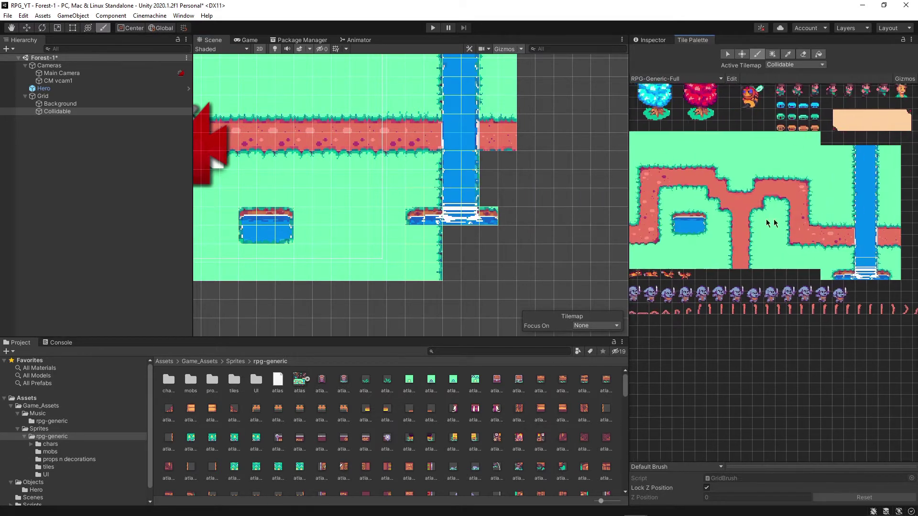
{"action": "key", "text": "i"}
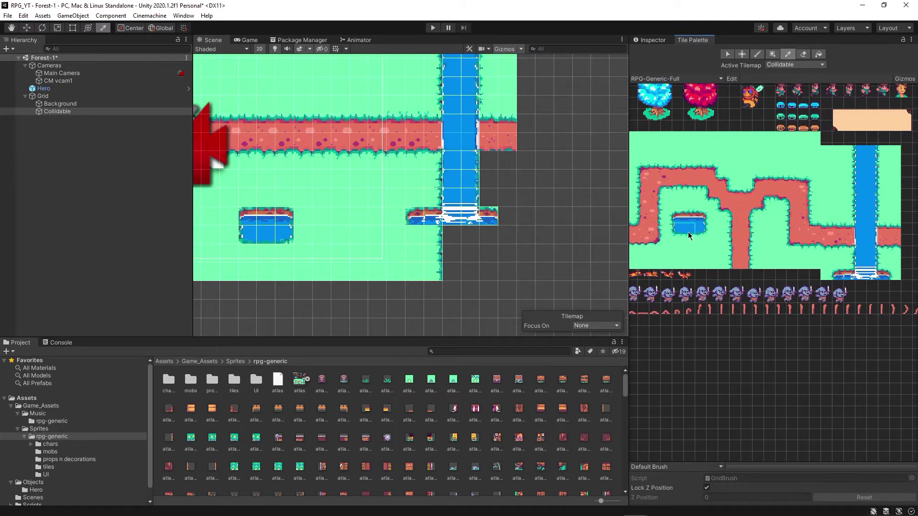
{"action": "left_click", "coordinate": [689, 235]}
{"action": "left_click", "coordinate": [424, 234]}
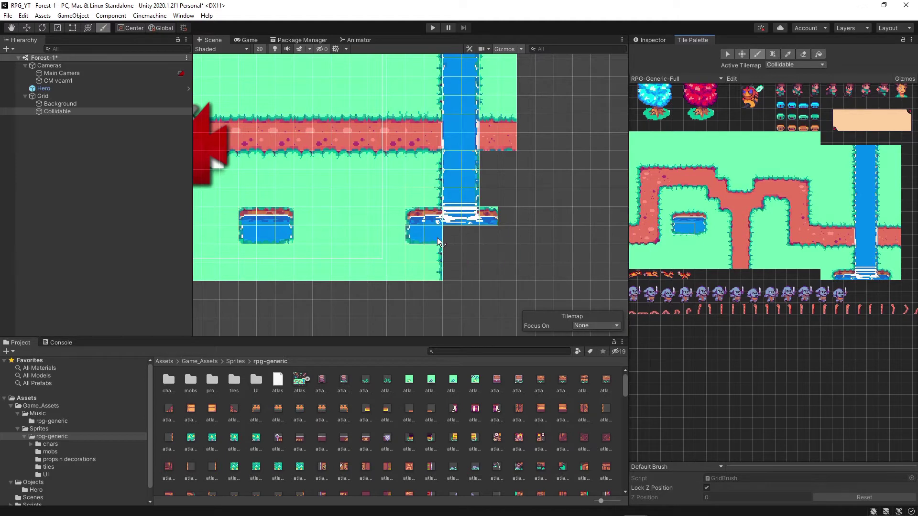
{"action": "key", "text": "i"}
{"action": "left_click", "coordinate": [688, 232]}
{"action": "left_click", "coordinate": [479, 235]}
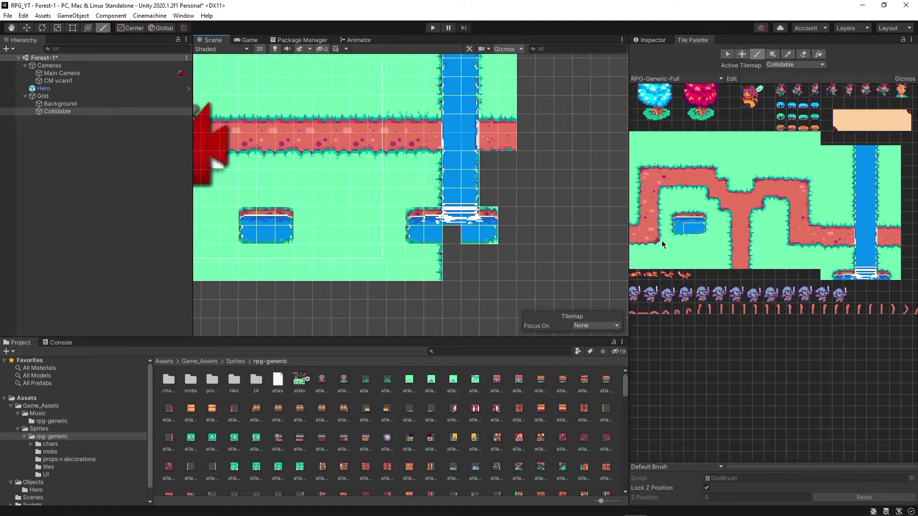
{"action": "left_click", "coordinate": [689, 231]}
{"action": "left_click", "coordinate": [451, 235]}
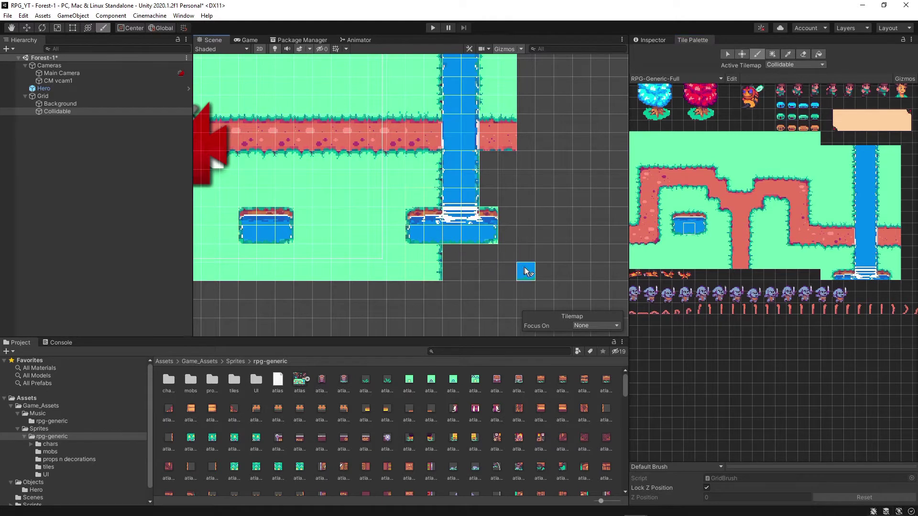
- Try painting plain grass around the waterfall pool on the Collidable tilemap, and undo it
{"action": "middle_click_drag", "start_coordinate": [553, 263], "coordinate": [526, 254]}
{"action": "key", "text": "i"}
{"action": "left_click", "coordinate": [780, 262]}
{"action": "mouse_move", "coordinate": [408, 262]}
{"action": "left_mouse_down"}
{"action": "mouse_move", "coordinate": [492, 241]}
{"action": "mouse_move", "coordinate": [498, 194]}
{"action": "left_mouse_up"}
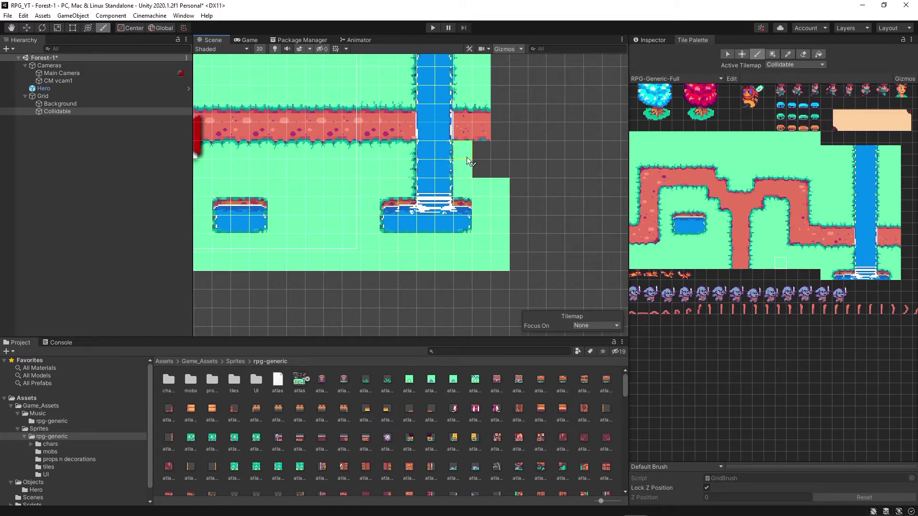
{"action": "key", "text": "ctrl+z"}
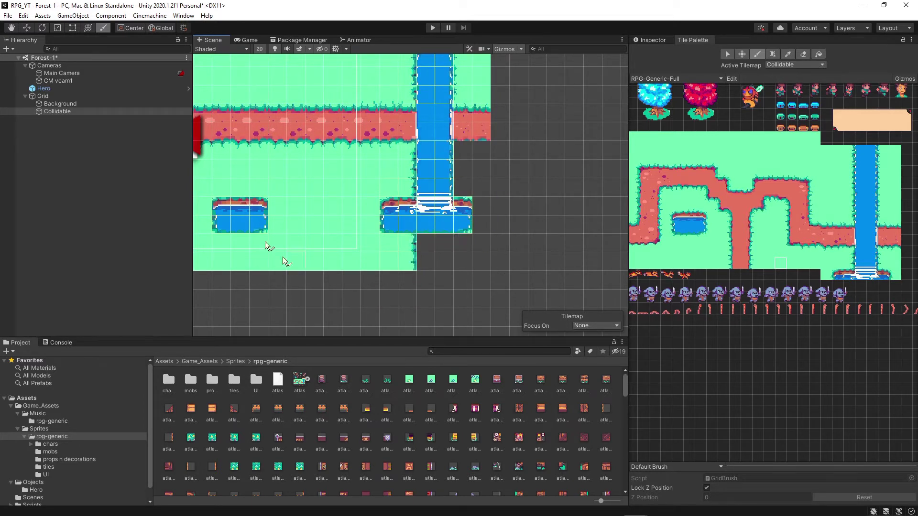
- Make Background the active tilemap and set the Scene view's Focus On option to Tilemap
{"action": "left_click", "coordinate": [73, 112]}
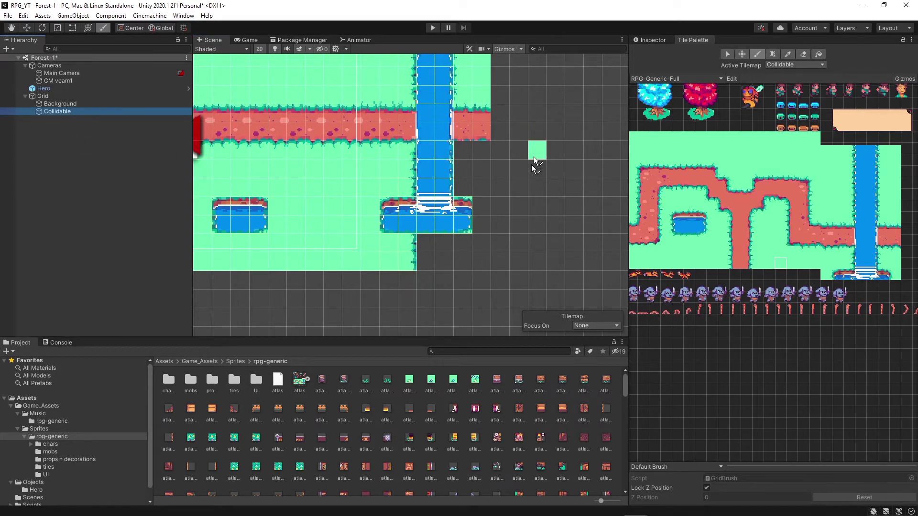
{"action": "left_click", "coordinate": [65, 104]}
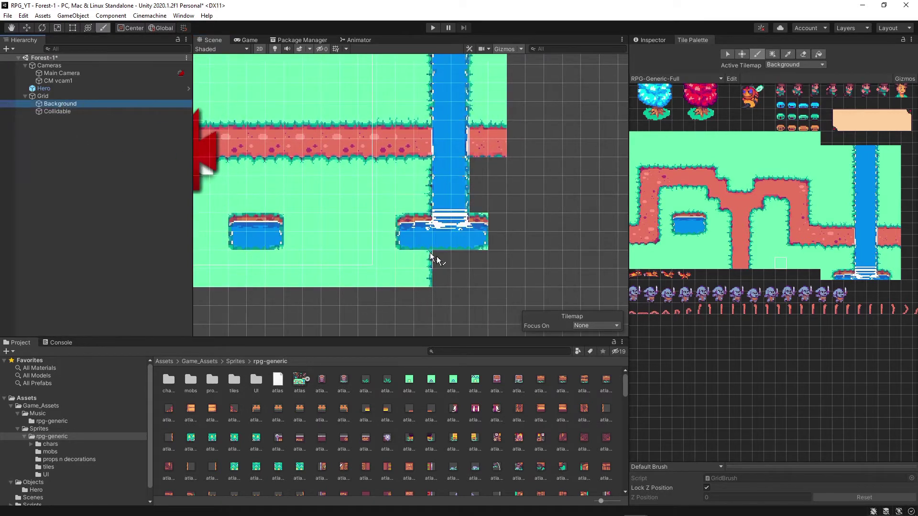
{"action": "middle_click_drag", "start_coordinate": [443, 263], "coordinate": [446, 206]}
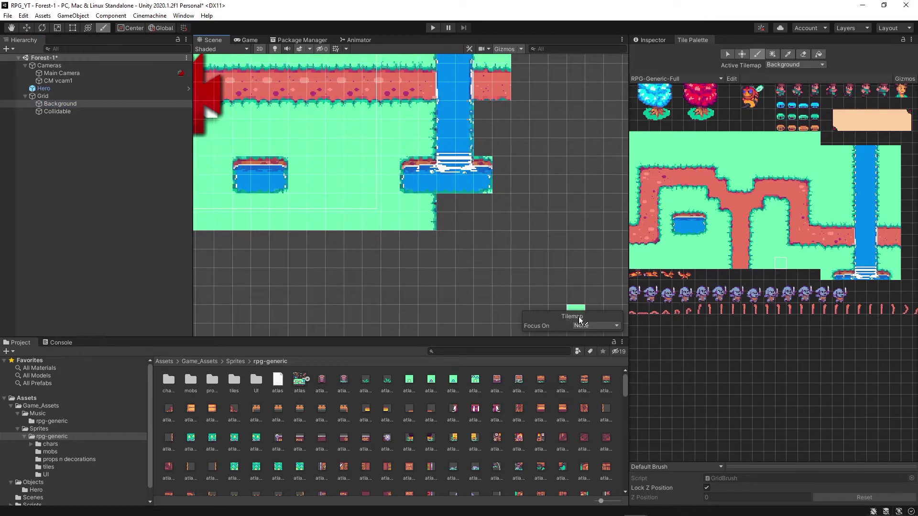
{"action": "left_click", "coordinate": [593, 326]}
{"action": "left_click", "coordinate": [605, 350]}
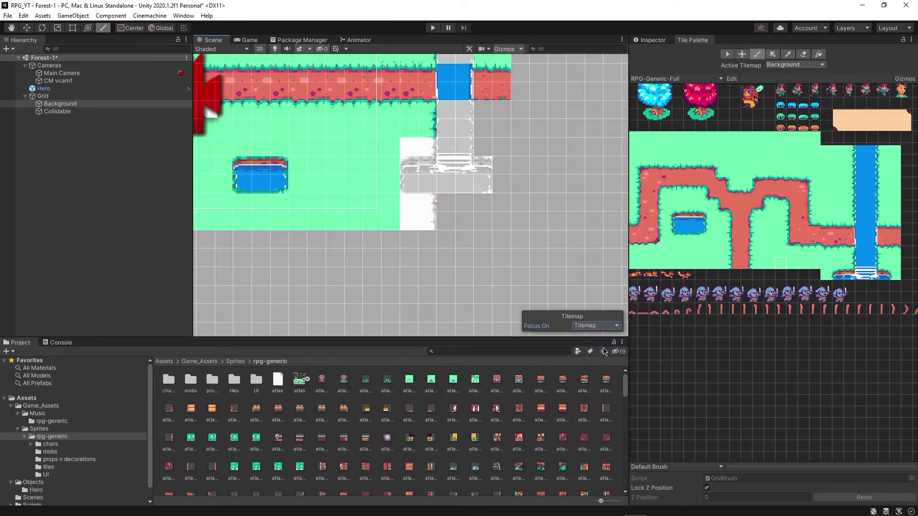
{"action": "middle_click_drag", "start_coordinate": [451, 177], "coordinate": [472, 240]}
{"action": "middle_click_drag", "start_coordinate": [526, 232], "coordinate": [523, 209]}
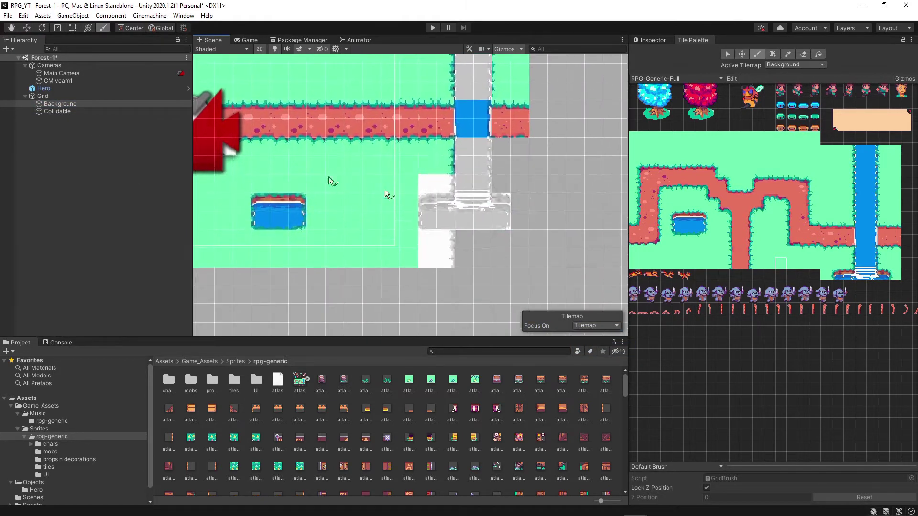
- Erase the grass tiles above and below the waterfall pool from the Collidable tilemap
{"action": "left_click", "coordinate": [58, 111]}
{"action": "middle_click_drag", "start_coordinate": [440, 146], "coordinate": [437, 178]}
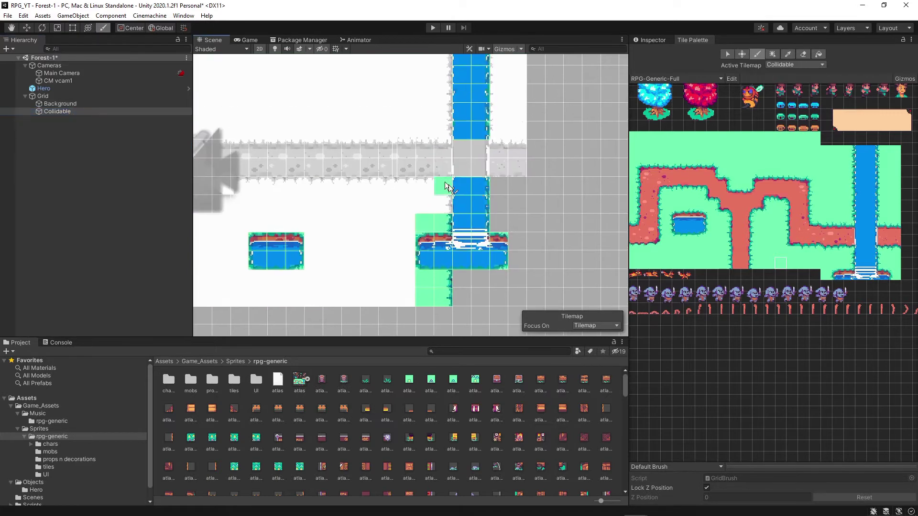
{"action": "middle_click_drag", "start_coordinate": [453, 208], "coordinate": [456, 190]}
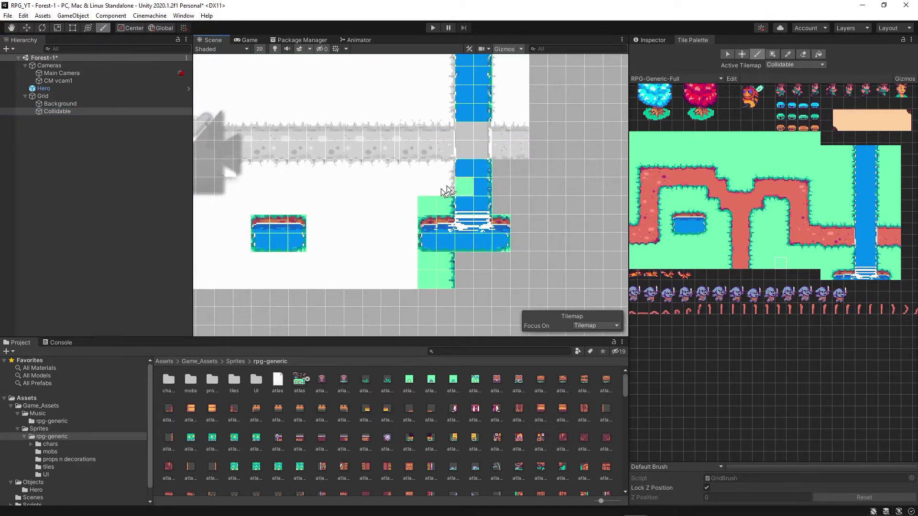
{"action": "middle_click_drag", "start_coordinate": [425, 148], "coordinate": [427, 262]}
{"action": "left_click", "coordinate": [427, 263]}
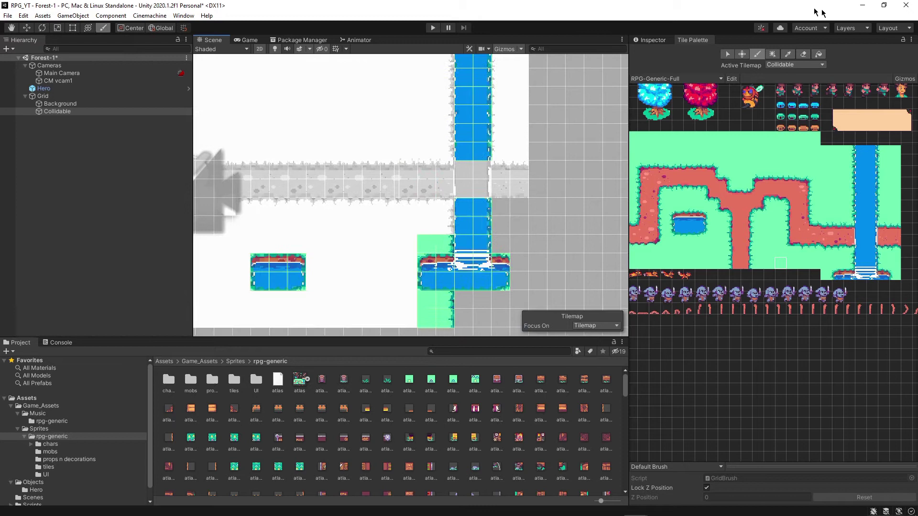
{"action": "left_click", "coordinate": [803, 53]}
{"action": "left_click", "coordinate": [425, 247]}
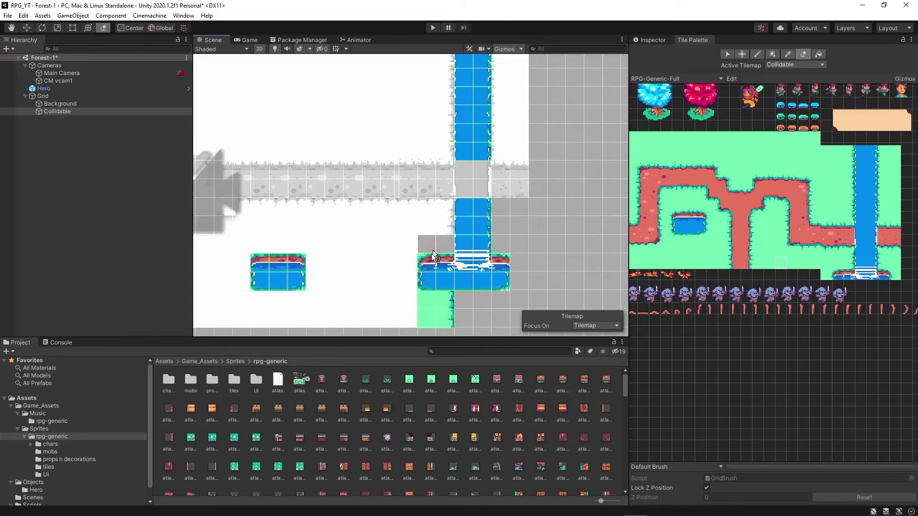
{"action": "left_click", "coordinate": [426, 300]}
- Paint plain grass on the Background tilemap beneath and around the waterfall pool and beside the lower river
{"action": "left_click", "coordinate": [86, 104]}
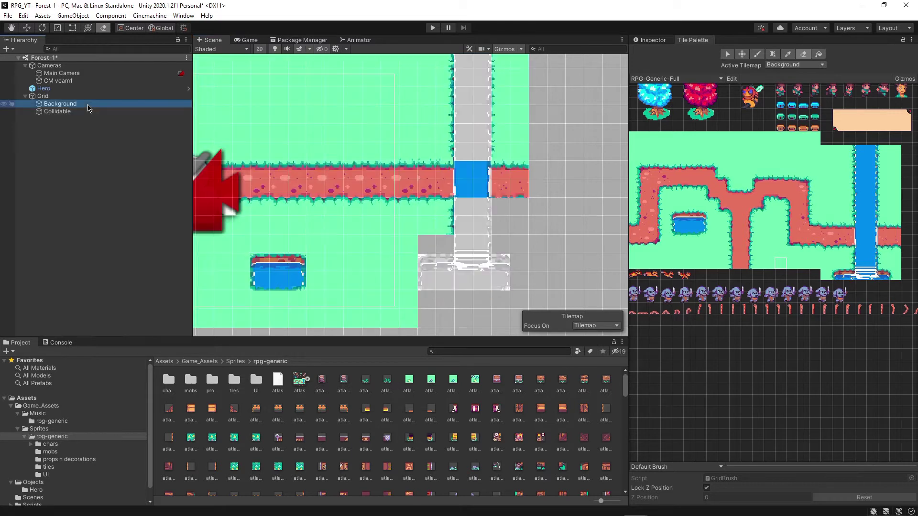
{"action": "left_click", "coordinate": [848, 263]}
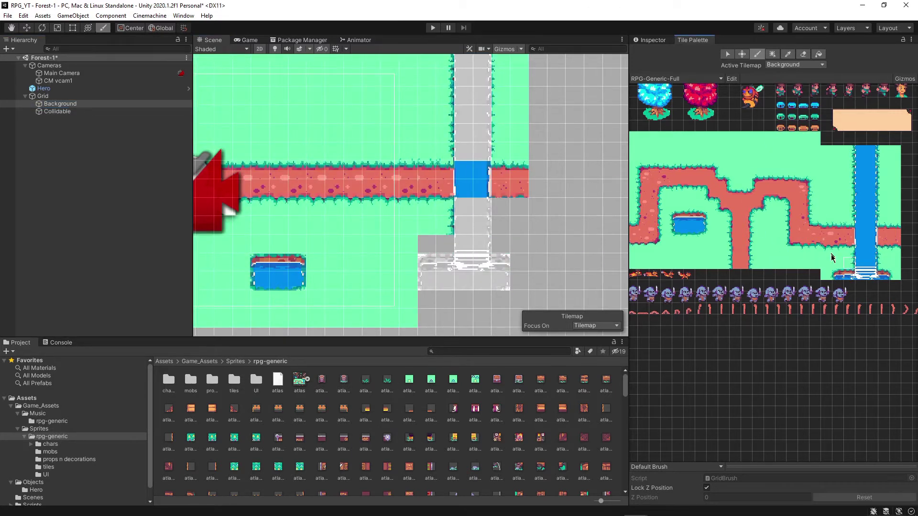
{"action": "left_click", "coordinate": [837, 264]}
{"action": "middle_click_drag", "start_coordinate": [530, 165], "coordinate": [499, 86]}
{"action": "left_click_drag", "start_coordinate": [392, 225], "coordinate": [465, 223]}
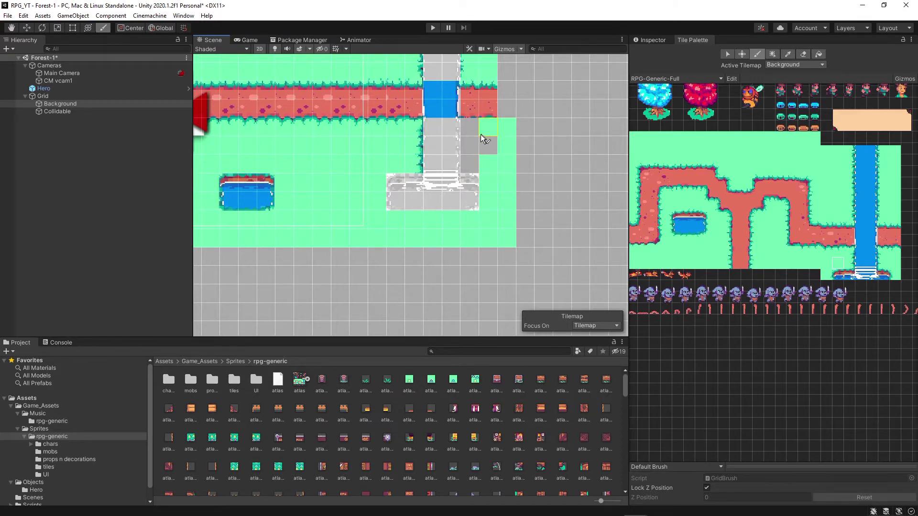
{"action": "mouse_move", "coordinate": [377, 121]}
{"action": "middle_mouse_down"}
{"action": "mouse_move", "coordinate": [545, 163]}
{"action": "mouse_move", "coordinate": [467, 242]}
{"action": "mouse_move", "coordinate": [402, 156]}
{"action": "middle_mouse_up"}
- Extend the Background grass along the map's right, top, left and bottom edges using a two-by-two block of grass tiles
{"action": "scroll", "coordinate": [450, 172], "scroll_direction": "down", "scroll_amount": 6}
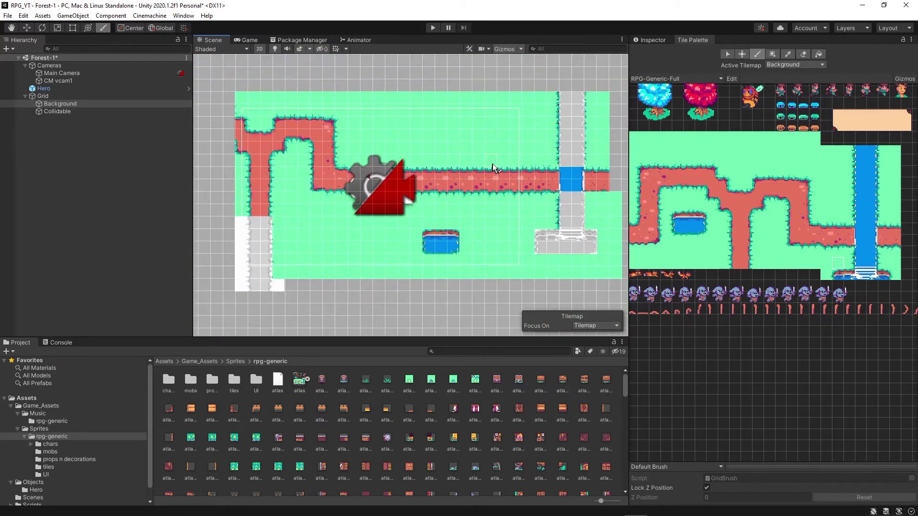
{"action": "scroll", "coordinate": [446, 168], "scroll_direction": "down", "scroll_amount": 2}
{"action": "key", "text": "i"}
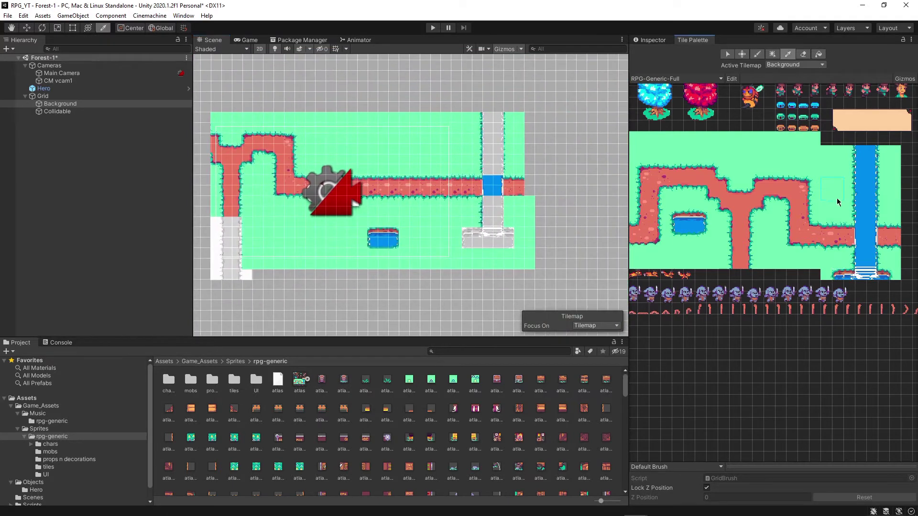
{"action": "left_click", "coordinate": [836, 197]}
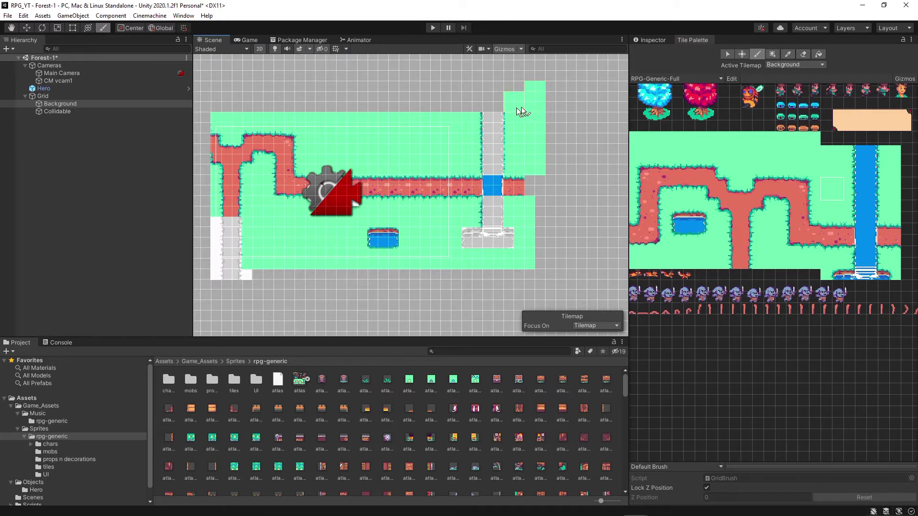
{"action": "left_click_drag", "start_coordinate": [475, 106], "coordinate": [298, 105]}
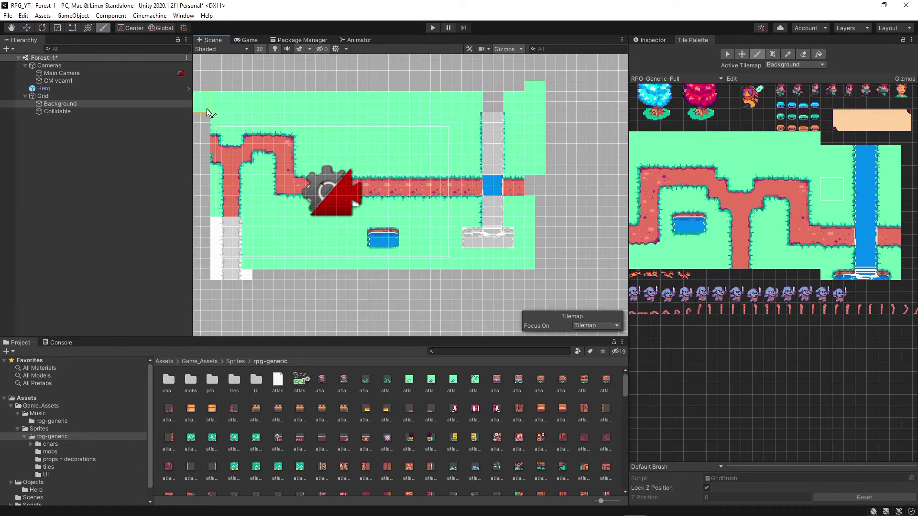
{"action": "middle_click_drag", "start_coordinate": [205, 116], "coordinate": [314, 82]}
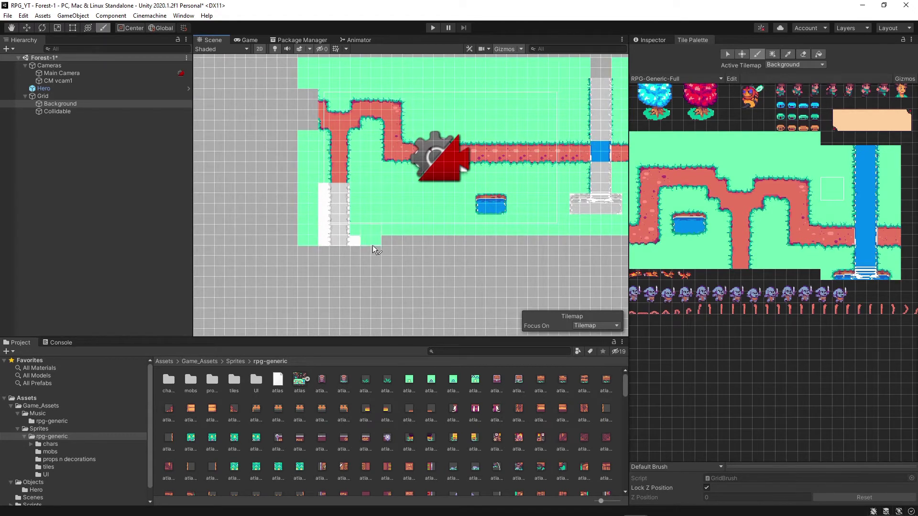
{"action": "left_click_drag", "start_coordinate": [374, 243], "coordinate": [564, 242]}
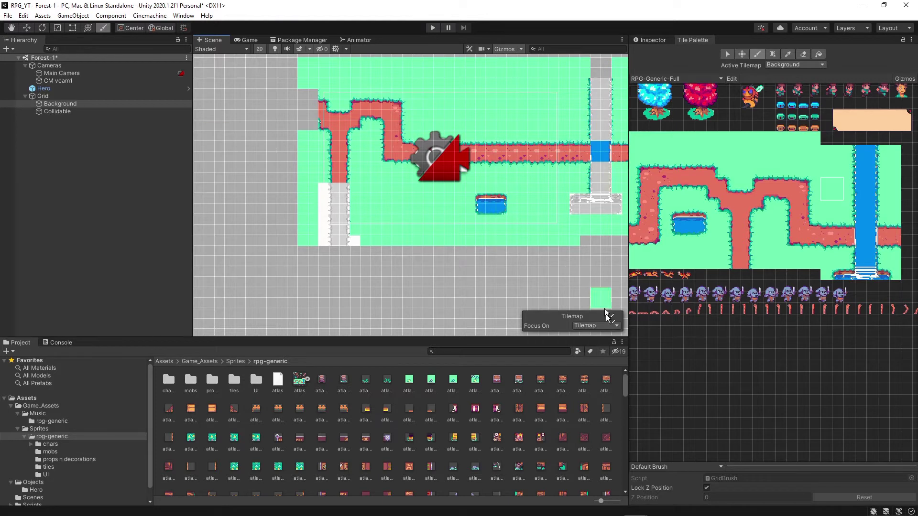
- Erase the misplaced lower section of the vertical dirt path and its bordering grass from the Collidable tilemap
{"action": "left_click", "coordinate": [67, 112]}
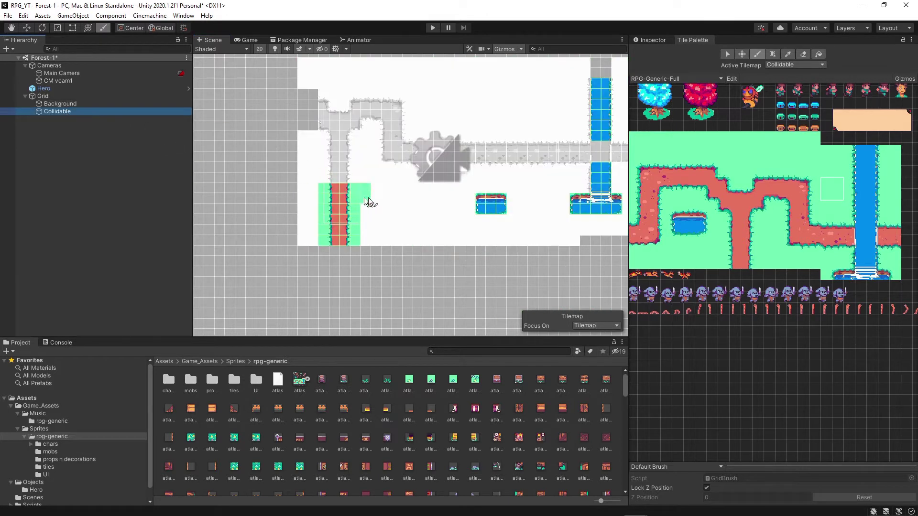
{"action": "middle_click_drag", "start_coordinate": [450, 244], "coordinate": [492, 211]}
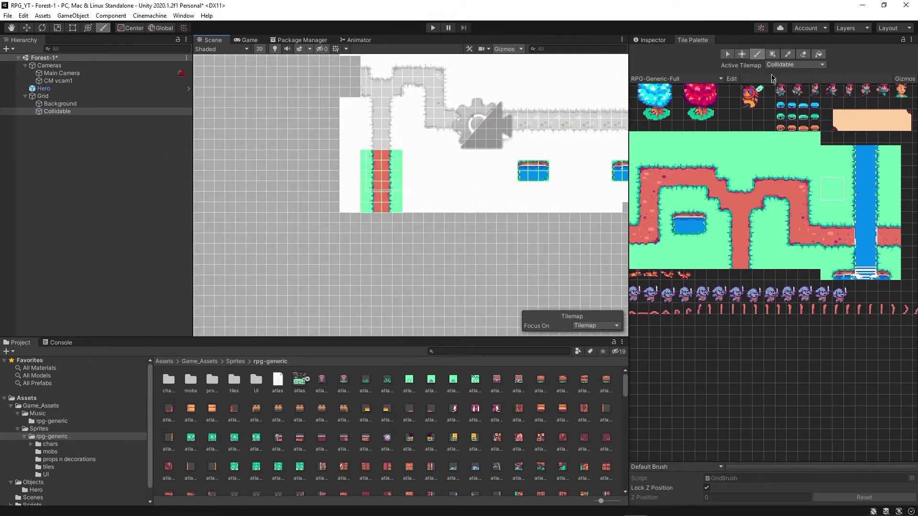
{"action": "left_click", "coordinate": [803, 54]}
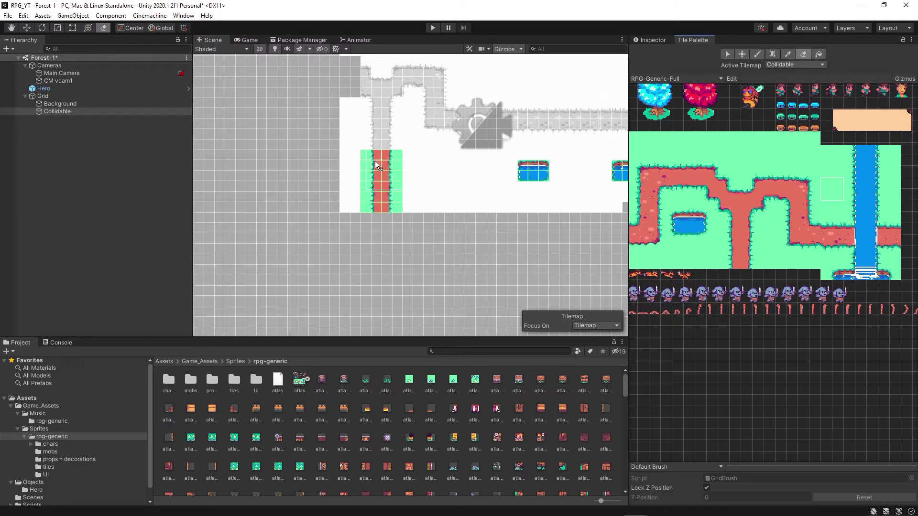
{"action": "left_click_drag", "start_coordinate": [393, 210], "coordinate": [396, 165]}
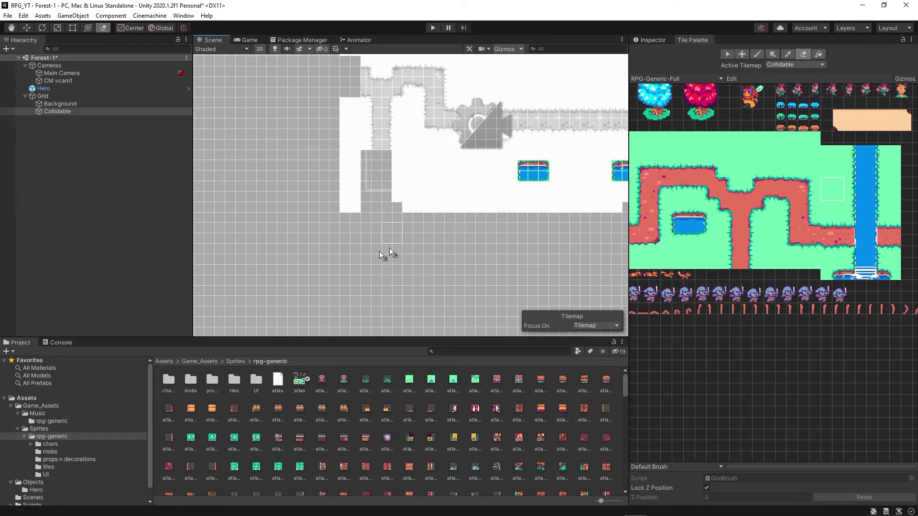
- Extend the vertical dirt path on the Background tilemap down to the map's bottom edge with grass-bordered path tiles
{"action": "left_click", "coordinate": [60, 104]}
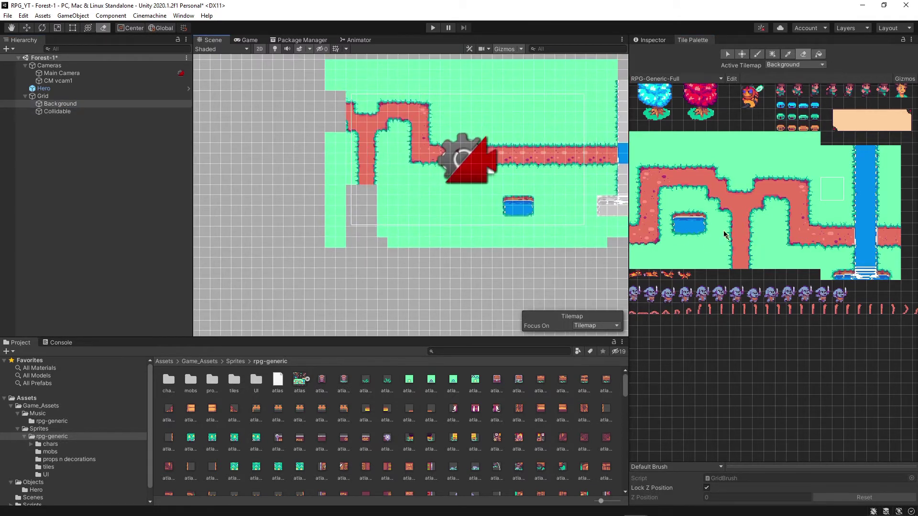
{"action": "left_click_drag", "start_coordinate": [720, 224], "coordinate": [761, 257]}
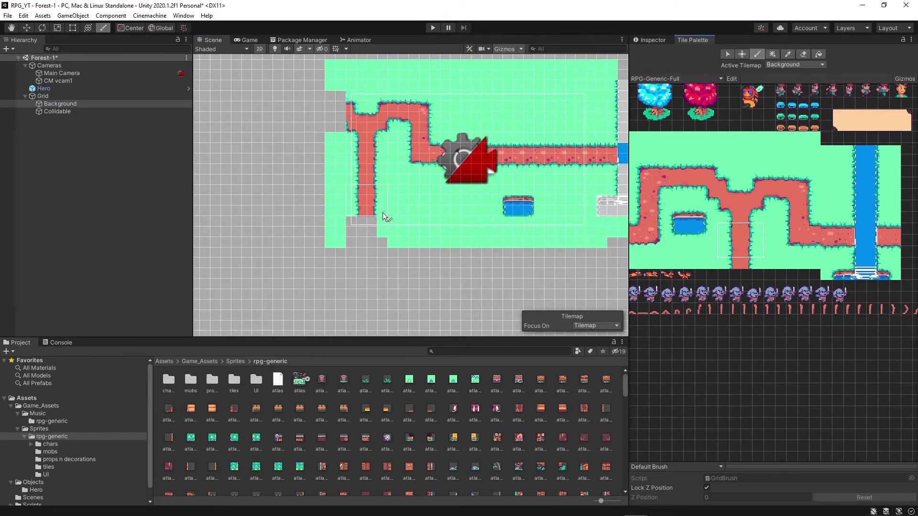
{"action": "middle_click_drag", "start_coordinate": [696, 205], "coordinate": [740, 205]}
{"action": "left_click_drag", "start_coordinate": [677, 195], "coordinate": [695, 209]}
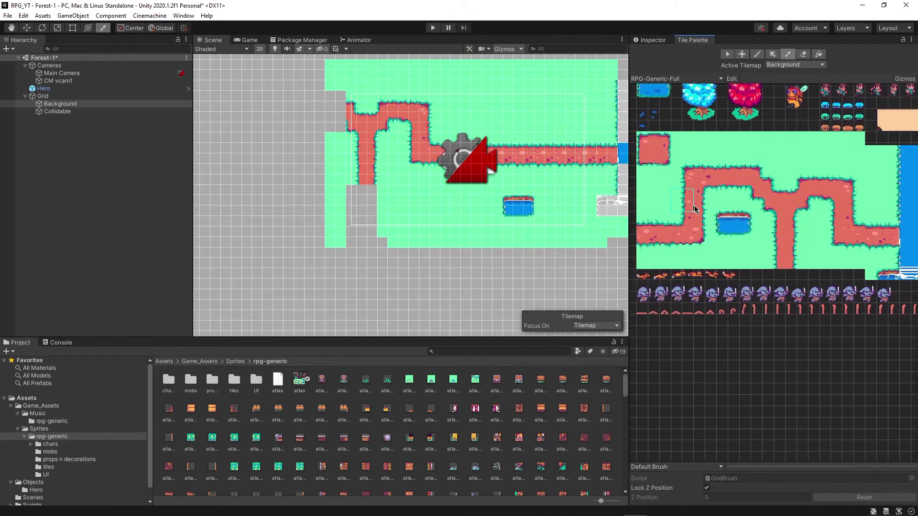
{"action": "mouse_move", "coordinate": [384, 219]}
{"action": "left_mouse_down"}
{"action": "mouse_move", "coordinate": [380, 202]}
{"action": "mouse_move", "coordinate": [380, 247]}
{"action": "left_mouse_up"}
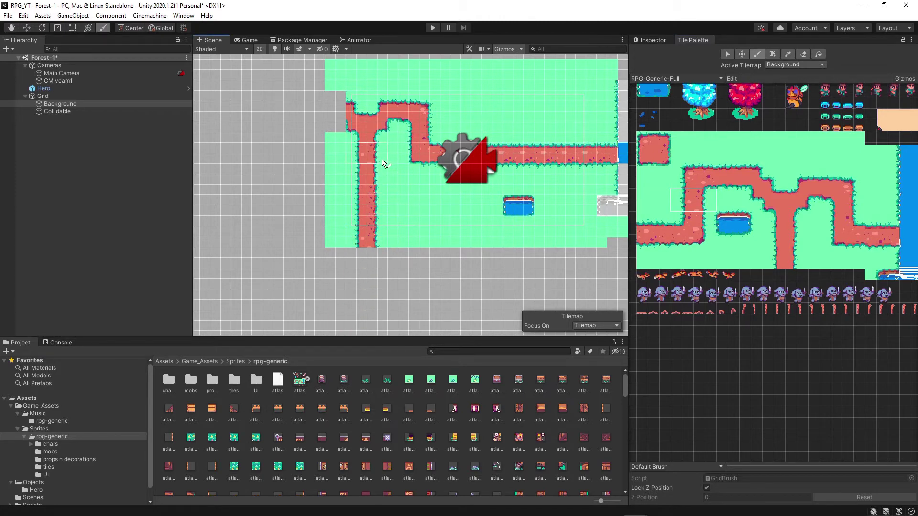
{"action": "left_click", "coordinate": [386, 264]}
- Extend the horizontal dirt path east of the river to the map's right edge on the Background tilemap
{"action": "mouse_move", "coordinate": [471, 246]}
{"action": "middle_mouse_down"}
{"action": "mouse_move", "coordinate": [250, 203]}
{"action": "mouse_move", "coordinate": [450, 233]}
{"action": "mouse_move", "coordinate": [297, 274]}
{"action": "middle_mouse_up"}
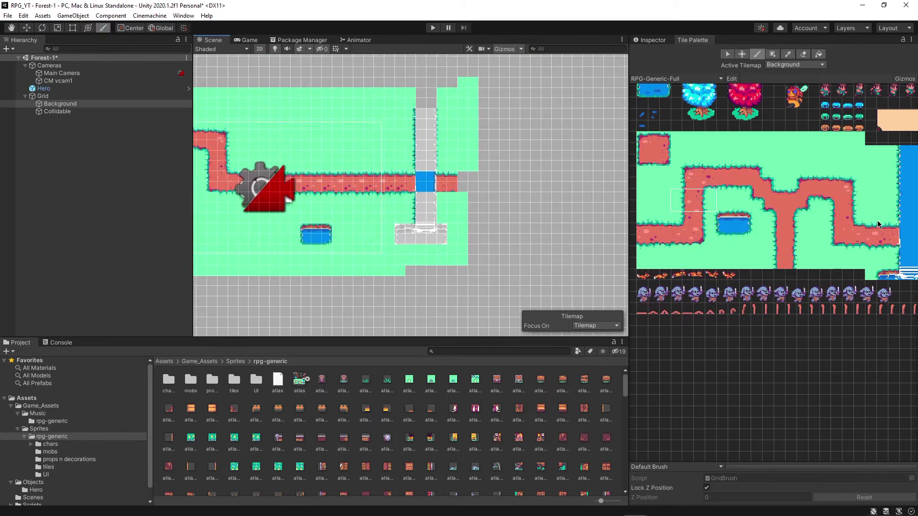
{"action": "left_click_drag", "start_coordinate": [877, 220], "coordinate": [893, 252]}
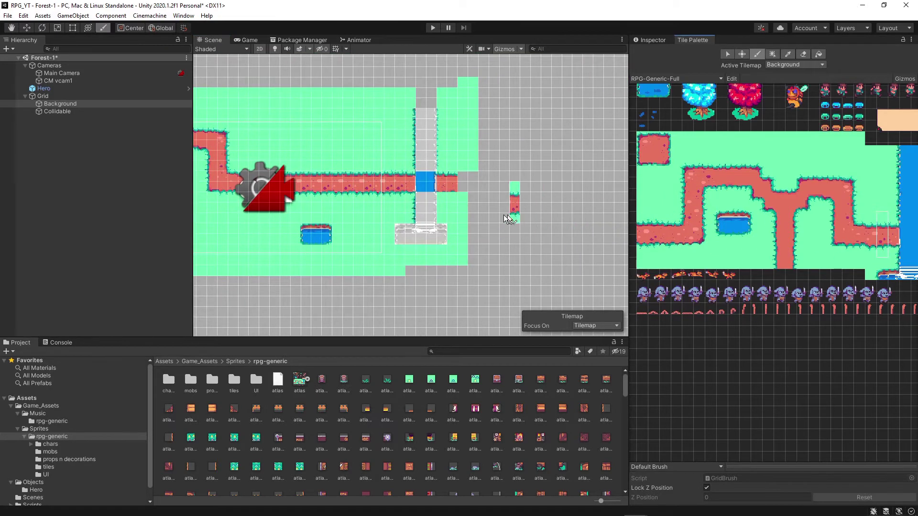
{"action": "left_click", "coordinate": [466, 199]}
{"action": "middle_click_drag", "start_coordinate": [847, 219], "coordinate": [653, 215]}
{"action": "left_click_drag", "start_coordinate": [749, 221], "coordinate": [743, 252]}
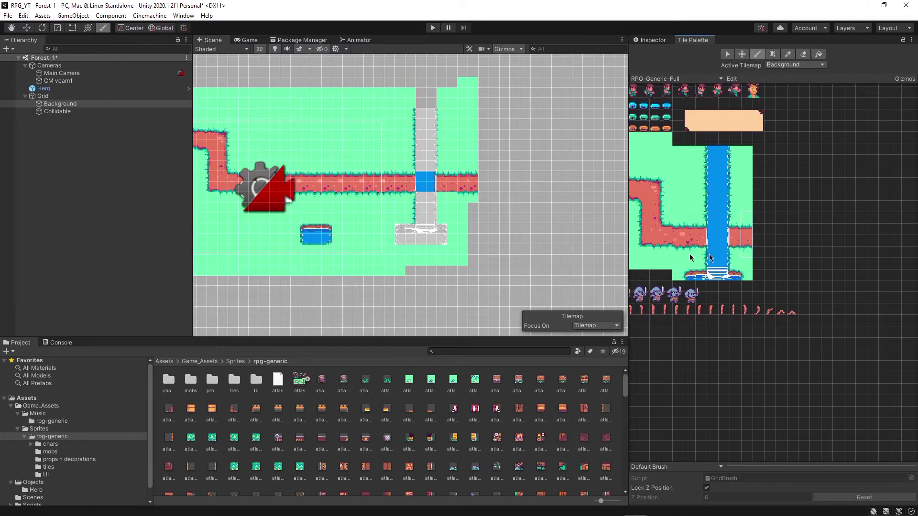
{"action": "left_click", "coordinate": [452, 199]}
- Paint river water tiles on the Collidable tilemap to extend the river up to the map's top edge
{"action": "middle_click_drag", "start_coordinate": [305, 142], "coordinate": [353, 164]}
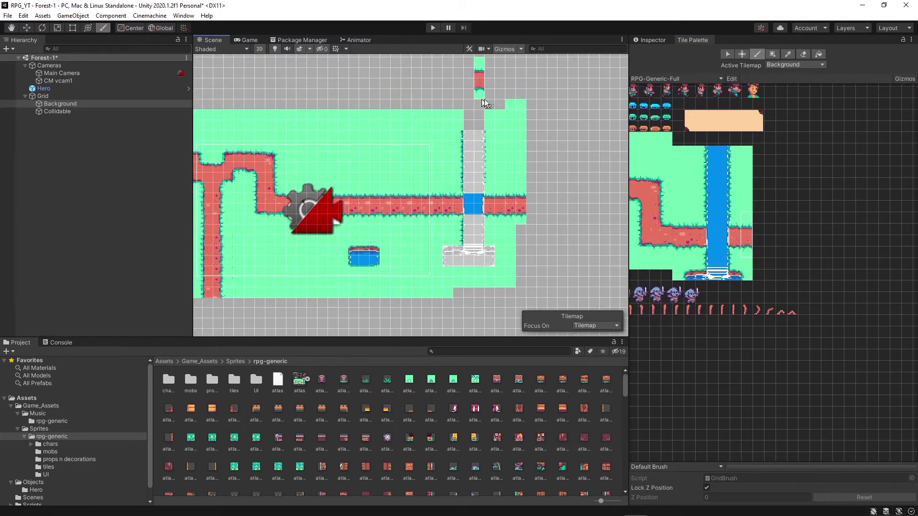
{"action": "middle_click_drag", "start_coordinate": [485, 103], "coordinate": [471, 164]}
{"action": "left_click_drag", "start_coordinate": [705, 167], "coordinate": [732, 168]}
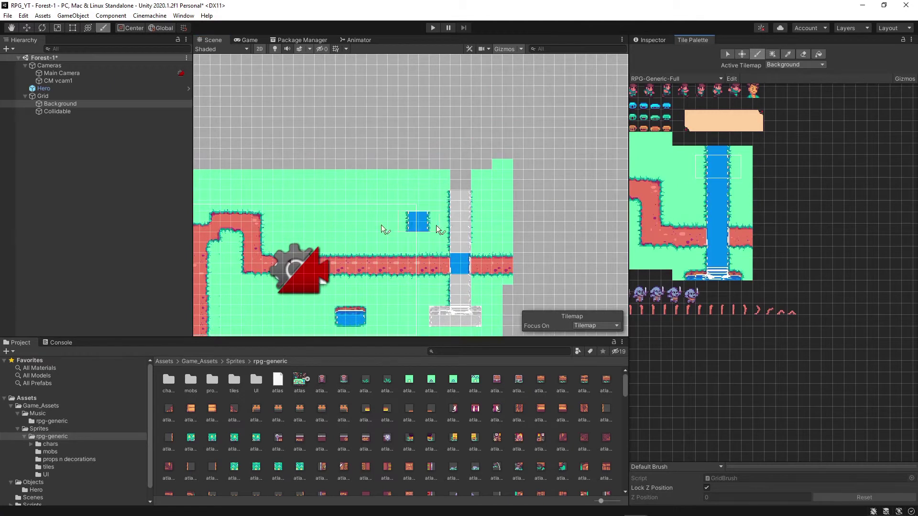
{"action": "left_click", "coordinate": [55, 111]}
{"action": "left_click", "coordinate": [712, 161]}
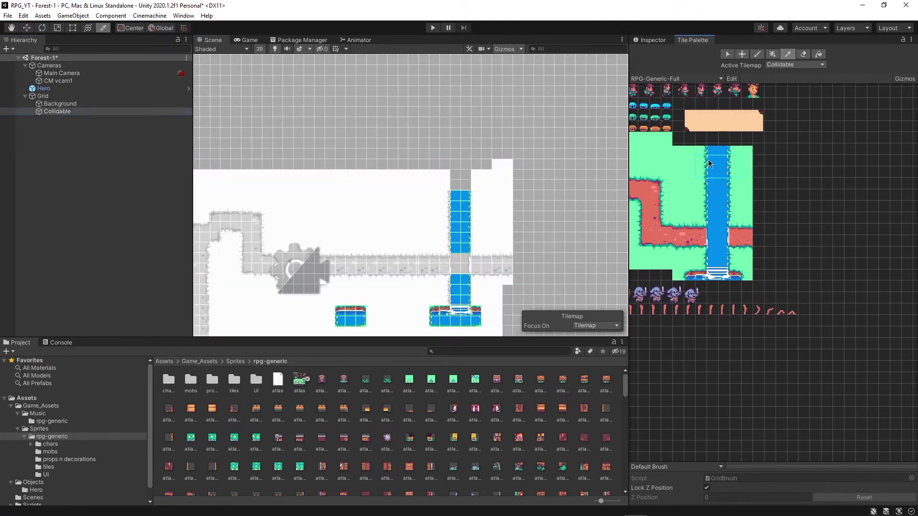
{"action": "left_click", "coordinate": [466, 181]}
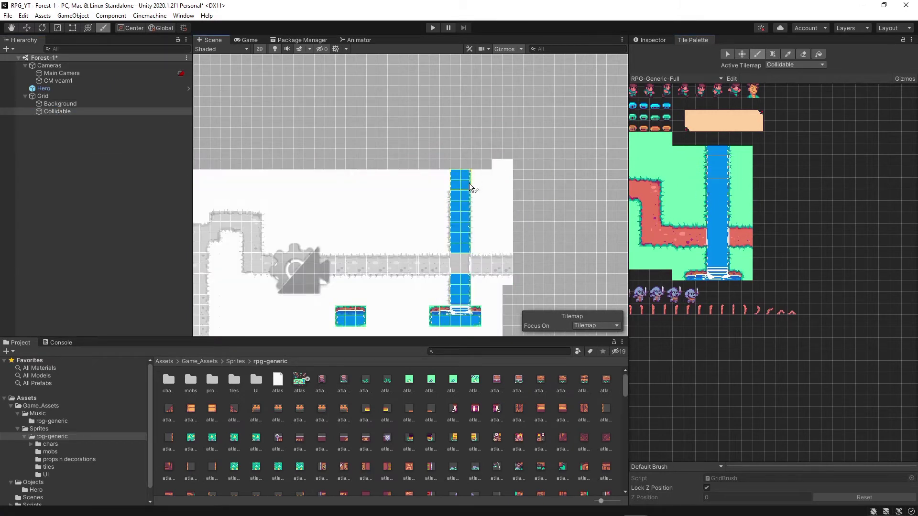
- Paint the grassy river banks on the Background tilemap along both sides of the river's new upper section
{"action": "left_click", "coordinate": [60, 103]}
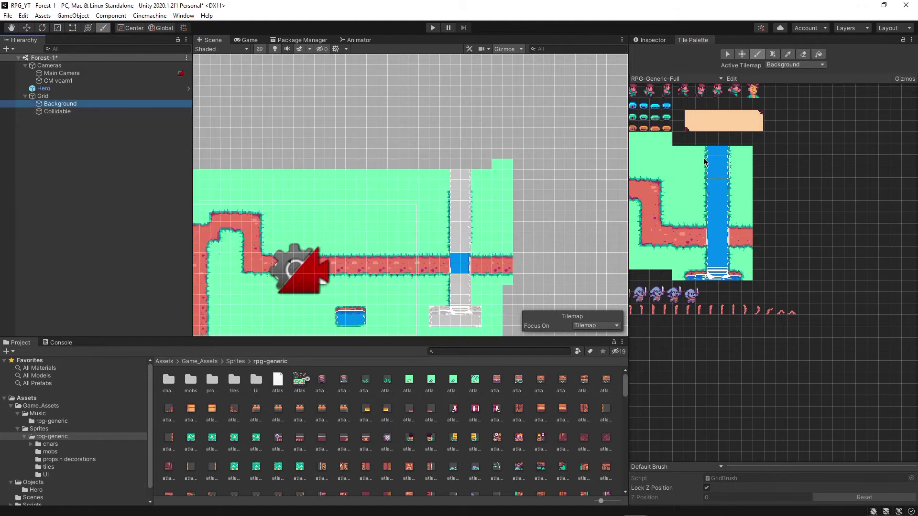
{"action": "mouse_move", "coordinate": [705, 163]}
{"action": "left_mouse_down"}
{"action": "mouse_move", "coordinate": [705, 174]}
{"action": "mouse_move", "coordinate": [732, 173]}
{"action": "left_mouse_up"}
{"action": "left_click", "coordinate": [446, 187]}
{"action": "middle_click_drag", "start_coordinate": [518, 250], "coordinate": [512, 197]}
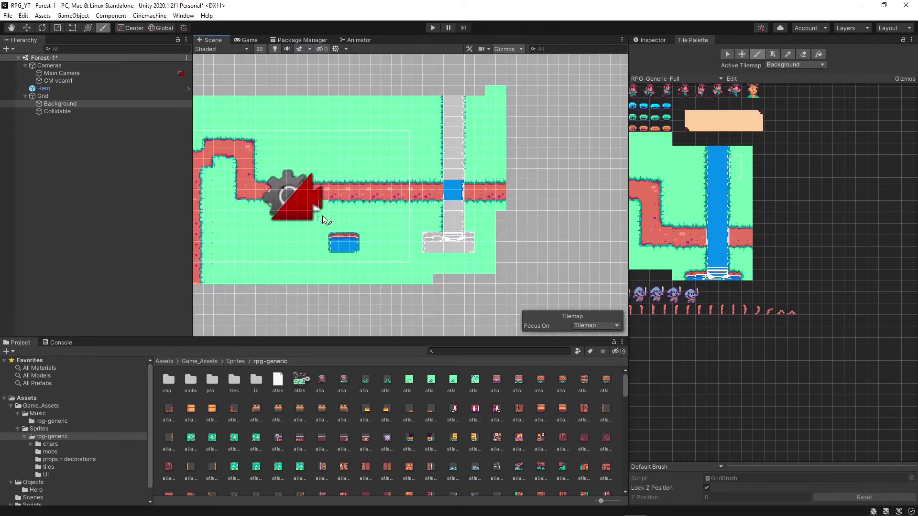
- Play-test the scene by walking the hero along the path and past the map's upper-left edge, then stop the game
{"action": "middle_click_drag", "start_coordinate": [322, 217], "coordinate": [426, 217]}
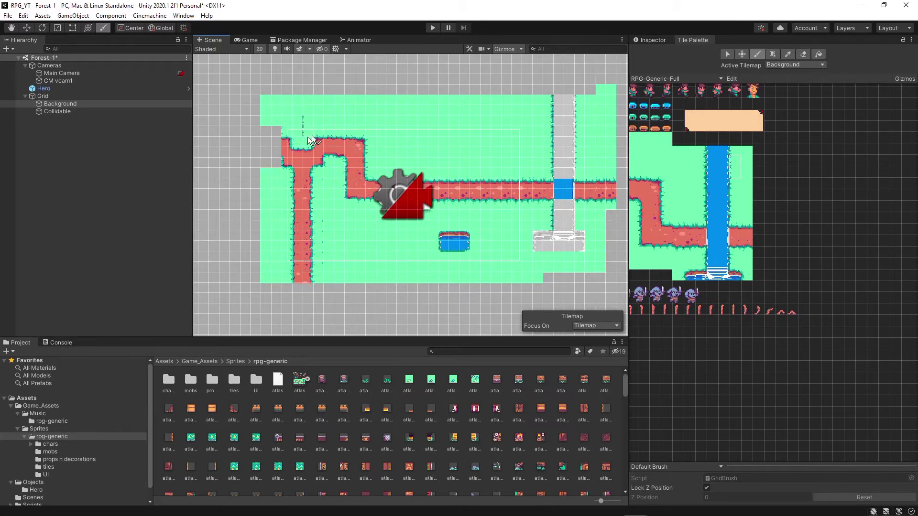
{"action": "scroll", "coordinate": [318, 139], "scroll_direction": "down", "scroll_amount": 5}
{"action": "left_click", "coordinate": [433, 28]}
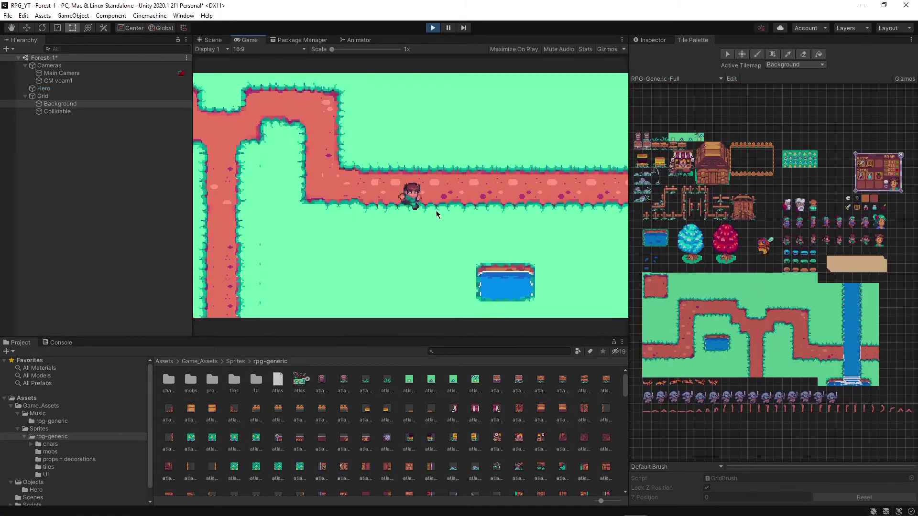
{"action": "key", "text": "a"}
{"action": "key", "text": "w"}
{"action": "key", "text": "w"}
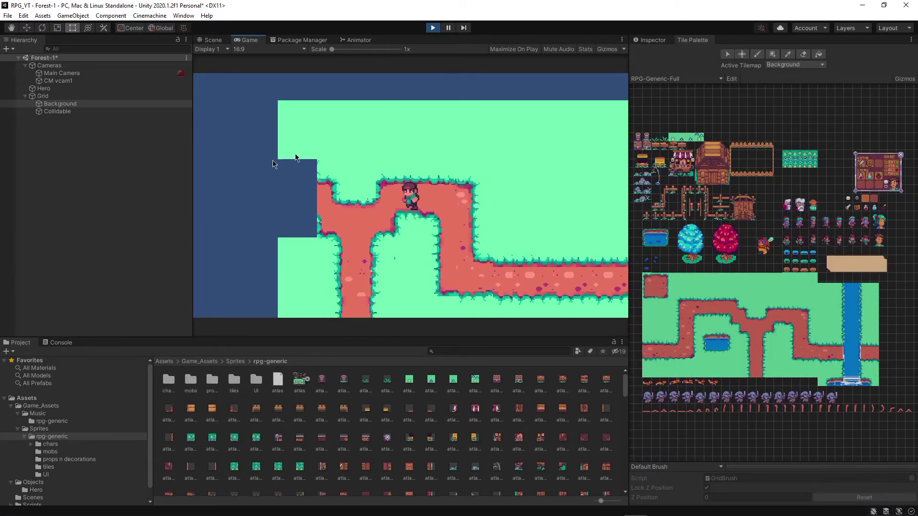
{"action": "key", "text": "Right"}
{"action": "key", "text": "Down"}
{"action": "key", "text": "Up"}
{"action": "key", "text": "Left"}
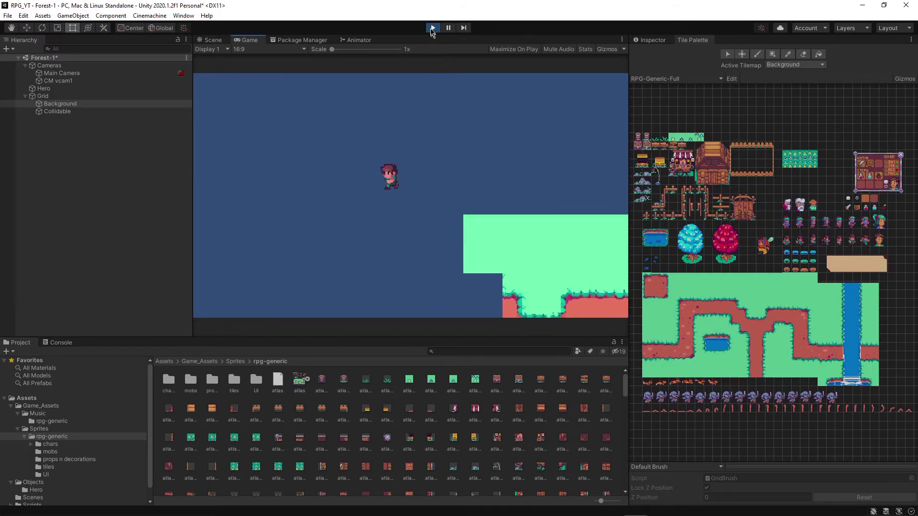
{"action": "left_click", "coordinate": [433, 28]}
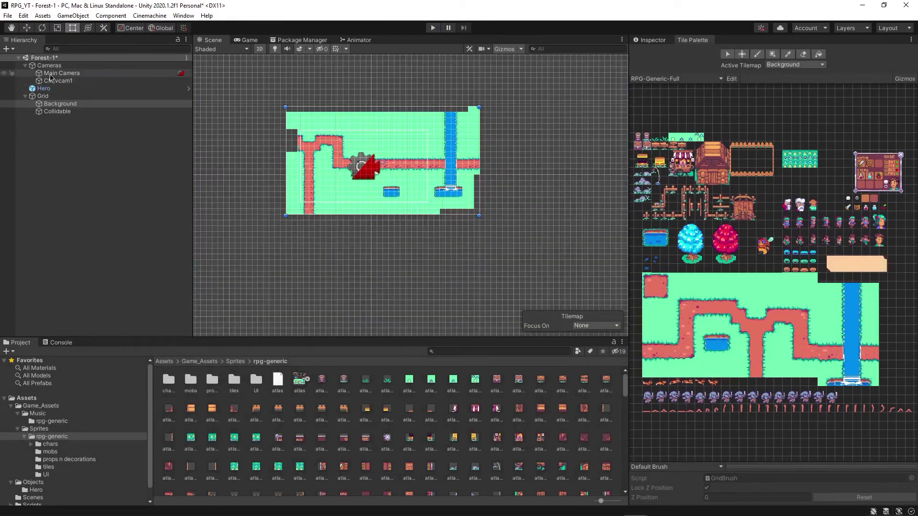
- Add the CinemachineConfiner extension to the CM vcam1 virtual camera
{"action": "left_click", "coordinate": [646, 41]}
{"action": "left_click", "coordinate": [69, 73]}
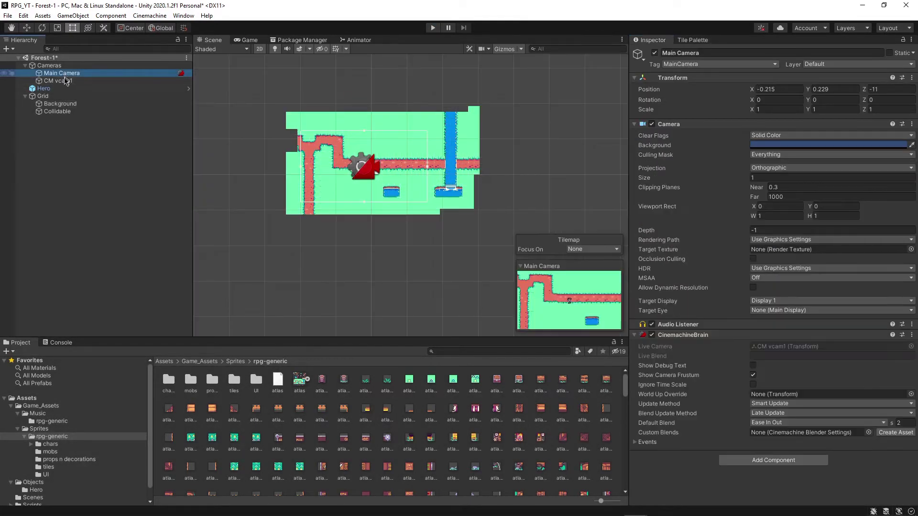
{"action": "left_click", "coordinate": [90, 80]}
{"action": "scroll", "coordinate": [282, 116], "scroll_direction": "up", "scroll_amount": 3}
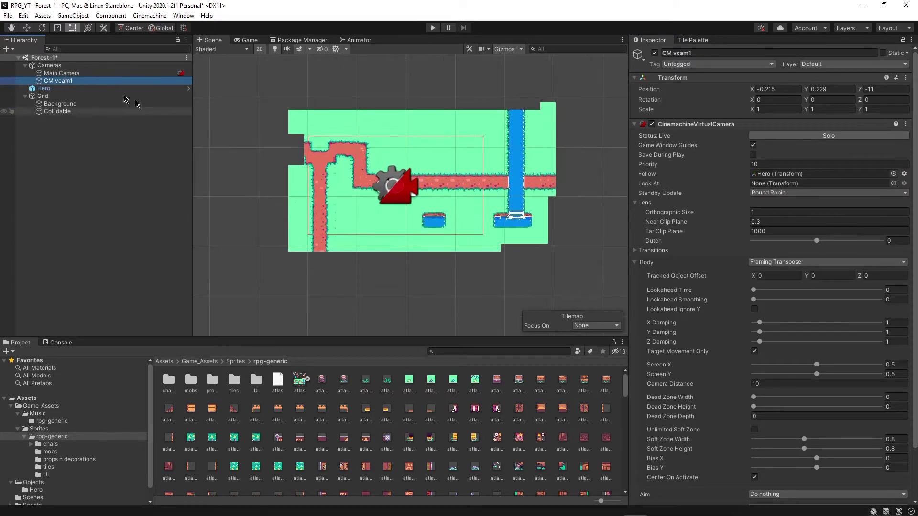
{"action": "scroll", "coordinate": [841, 306], "scroll_direction": "down", "scroll_amount": 3}
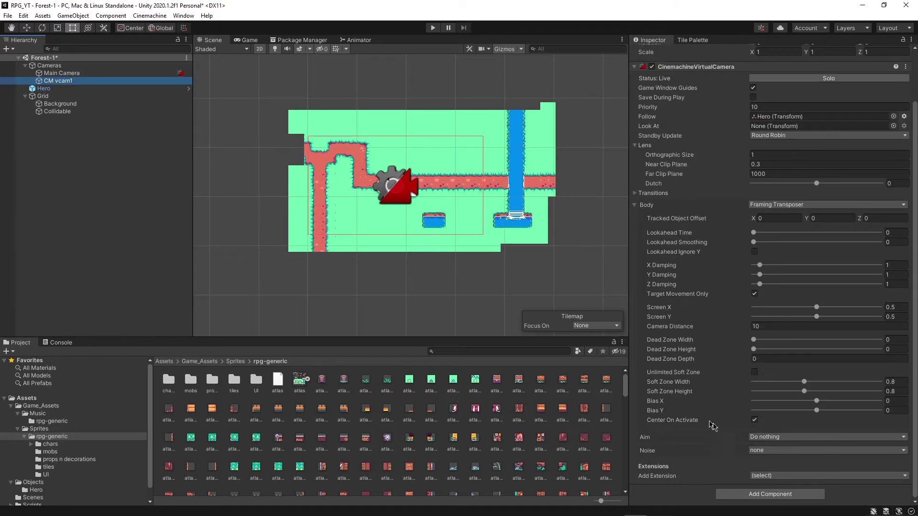
{"action": "left_click", "coordinate": [777, 476]}
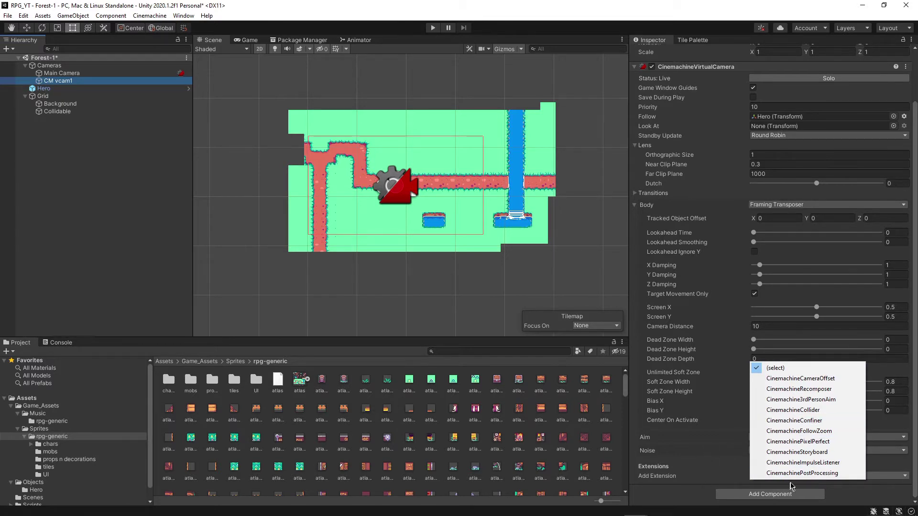
{"action": "left_click", "coordinate": [826, 421]}
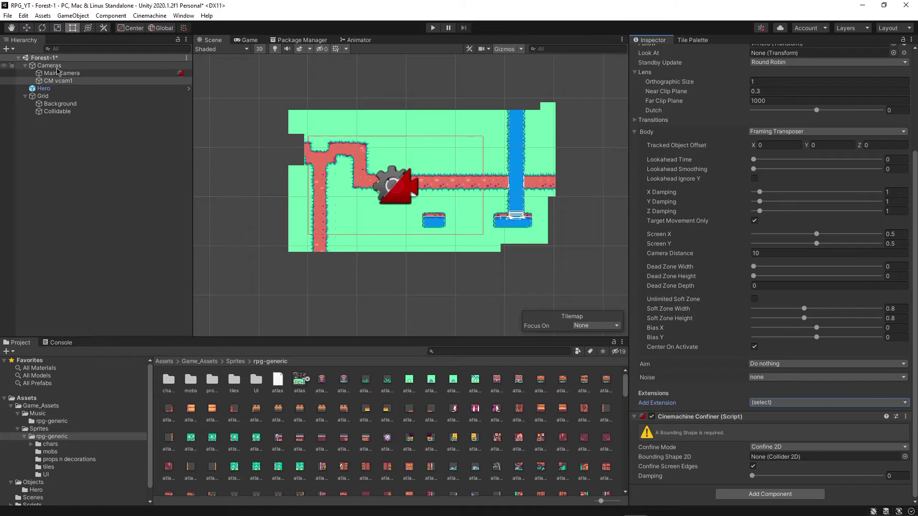
- Create an empty object inside the Cameras group and name it CameraBorder
{"action": "right_click", "coordinate": [74, 167]}
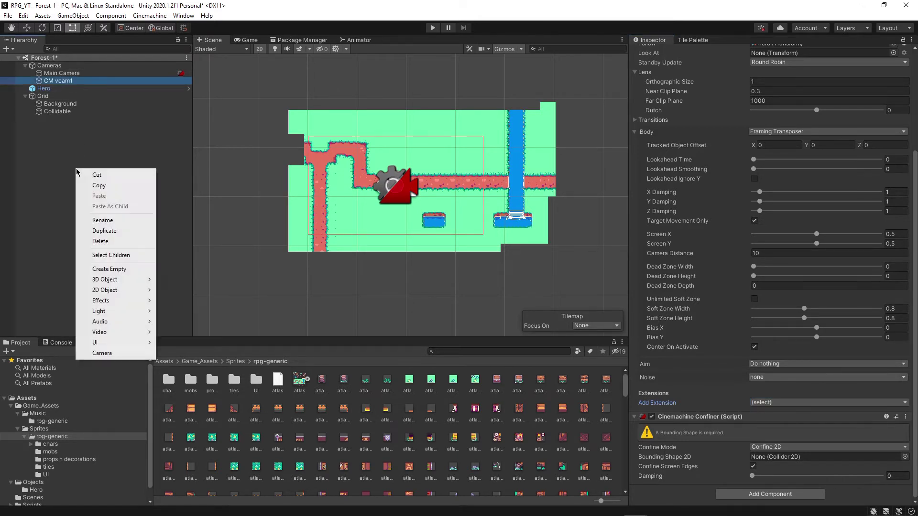
{"action": "left_click", "coordinate": [102, 269]}
{"action": "left_click_drag", "start_coordinate": [61, 126], "coordinate": [62, 66]}
{"action": "left_click", "coordinate": [718, 51]}
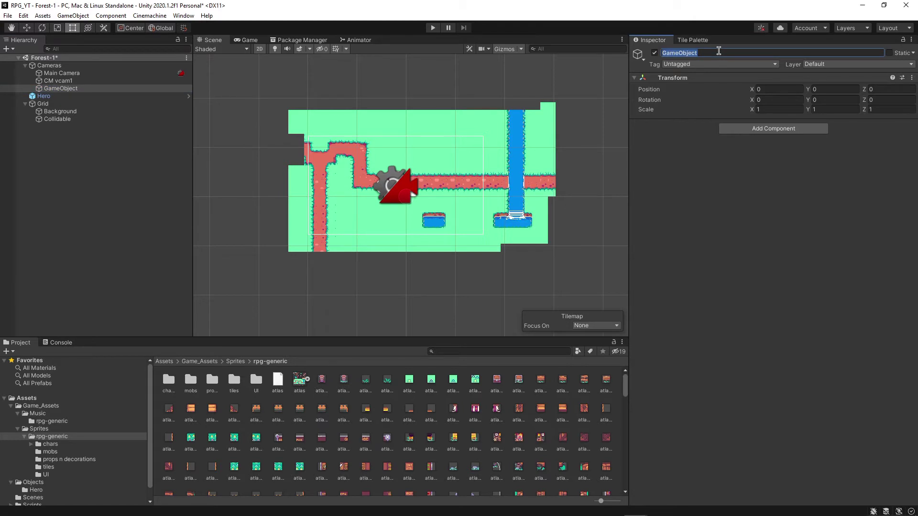
{"action": "type", "text": "CameraBorder"}
{"action": "left_click", "coordinate": [796, 136]}
- Add a Polygon Collider 2D component to the CameraBorder object
{"action": "left_click", "coordinate": [788, 129]}
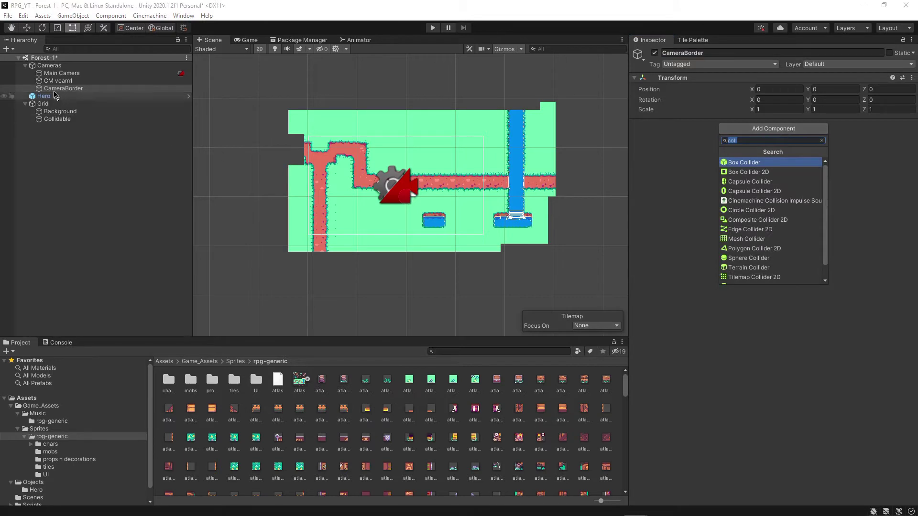
{"action": "key", "text": "Escape"}
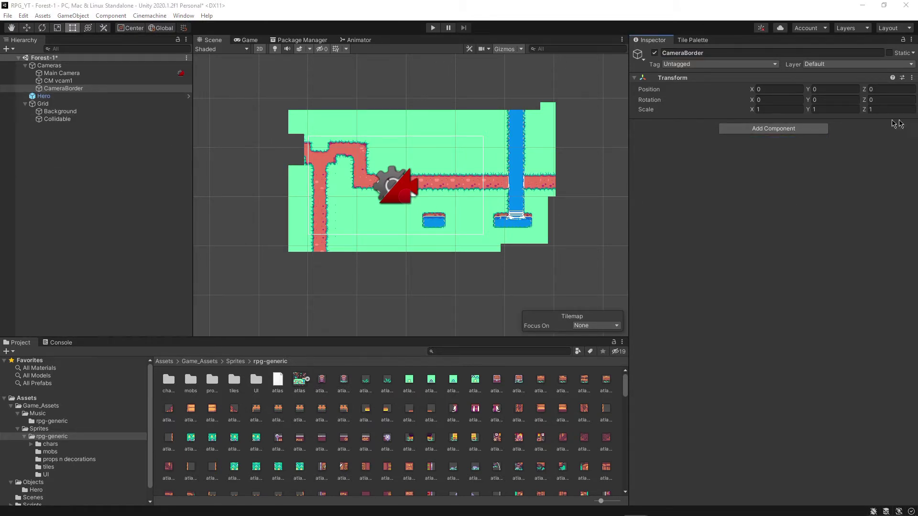
{"action": "left_click", "coordinate": [773, 129]}
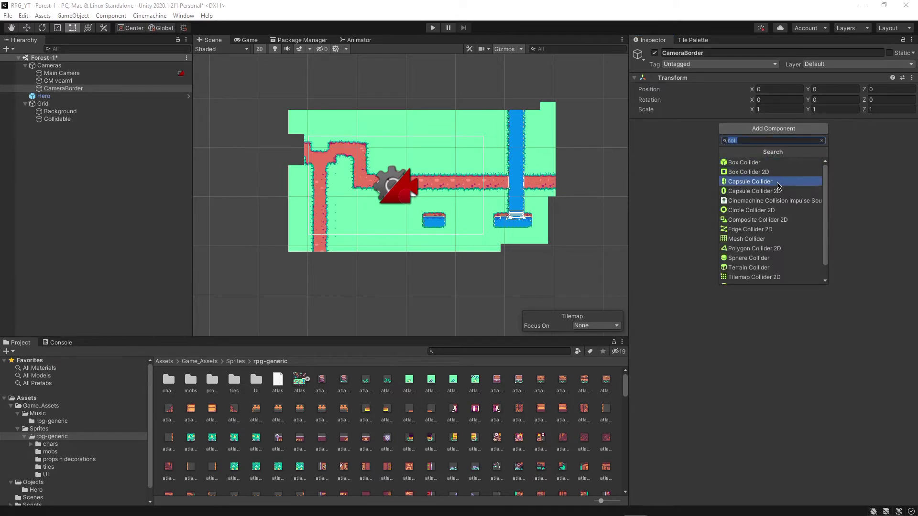
{"action": "type", "text": "polygon"}
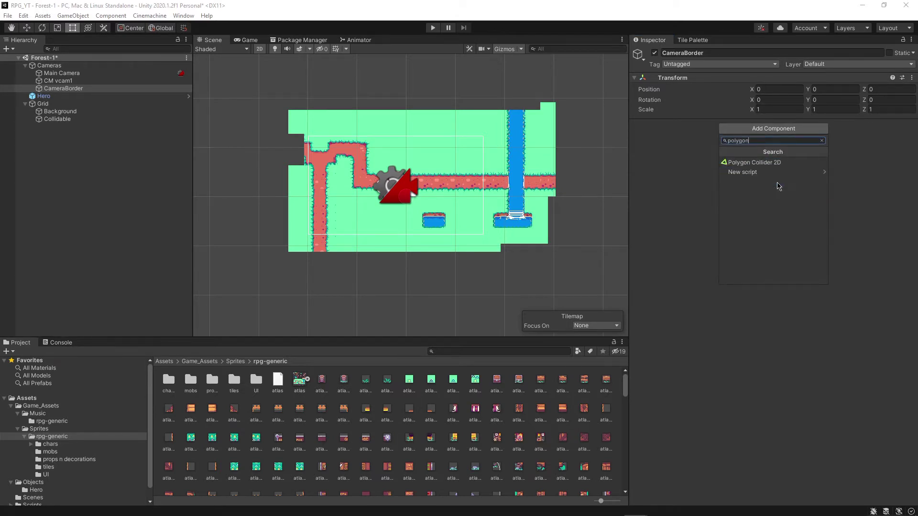
{"action": "type", "text": " co"}
{"action": "left_click", "coordinate": [754, 162]}
- Edit the polygon collider, moving its left point past the map's upper-left corner and its two bottom points past the lower corners
{"action": "scroll", "coordinate": [423, 222], "scroll_direction": "up", "scroll_amount": 6}
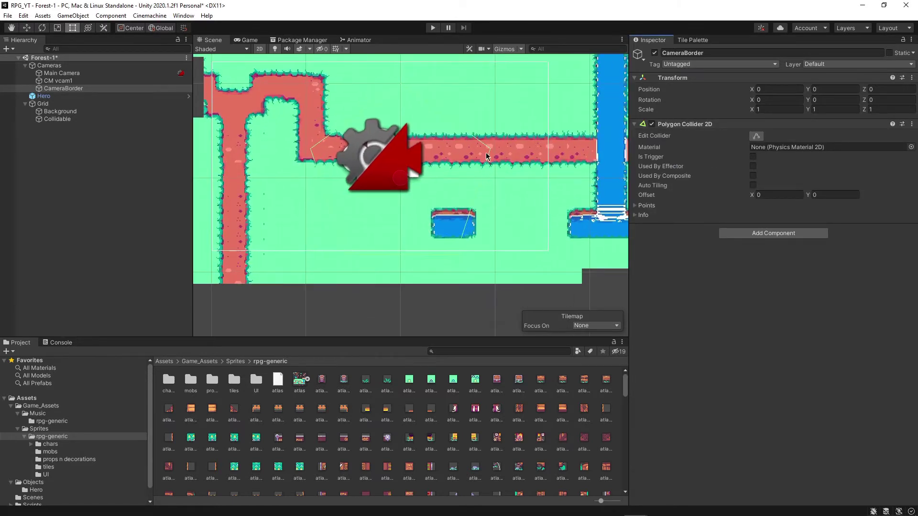
{"action": "middle_click_drag", "start_coordinate": [471, 141], "coordinate": [497, 149]}
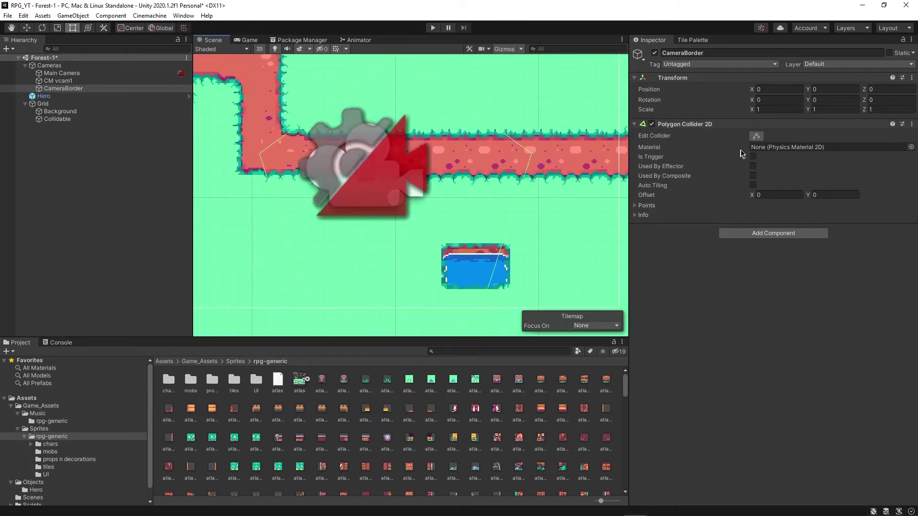
{"action": "left_click", "coordinate": [756, 136]}
{"action": "scroll", "coordinate": [428, 201], "scroll_direction": "down", "scroll_amount": 4}
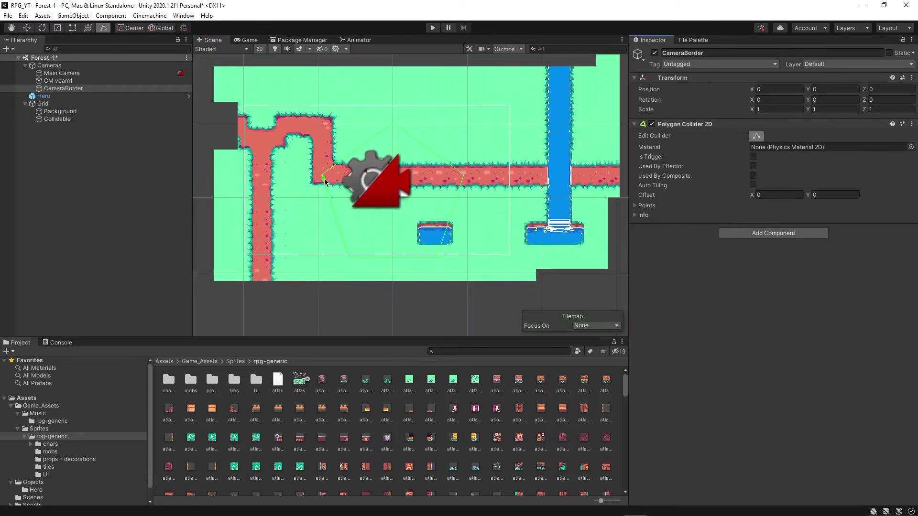
{"action": "left_click_drag", "start_coordinate": [322, 176], "coordinate": [197, 65]}
{"action": "middle_click_drag", "start_coordinate": [325, 211], "coordinate": [380, 180]}
{"action": "left_click_drag", "start_coordinate": [403, 224], "coordinate": [249, 285]}
{"action": "middle_click_drag", "start_coordinate": [594, 298], "coordinate": [400, 241]}
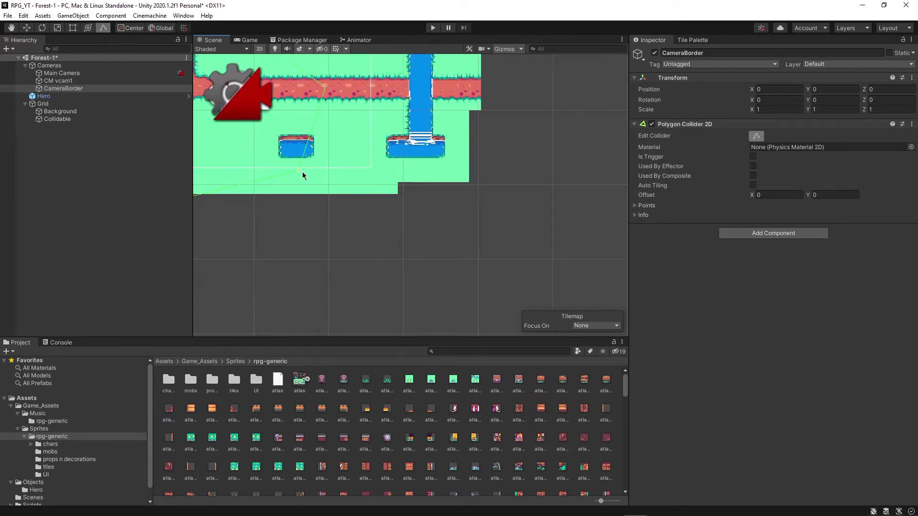
{"action": "left_click_drag", "start_coordinate": [300, 171], "coordinate": [612, 245]}
- Move the collider's right point out to the map's upper-right corner and reposition its remaining top point
{"action": "scroll", "coordinate": [433, 150], "scroll_direction": "down", "scroll_amount": 4}
{"action": "middle_click_drag", "start_coordinate": [328, 104], "coordinate": [379, 205]}
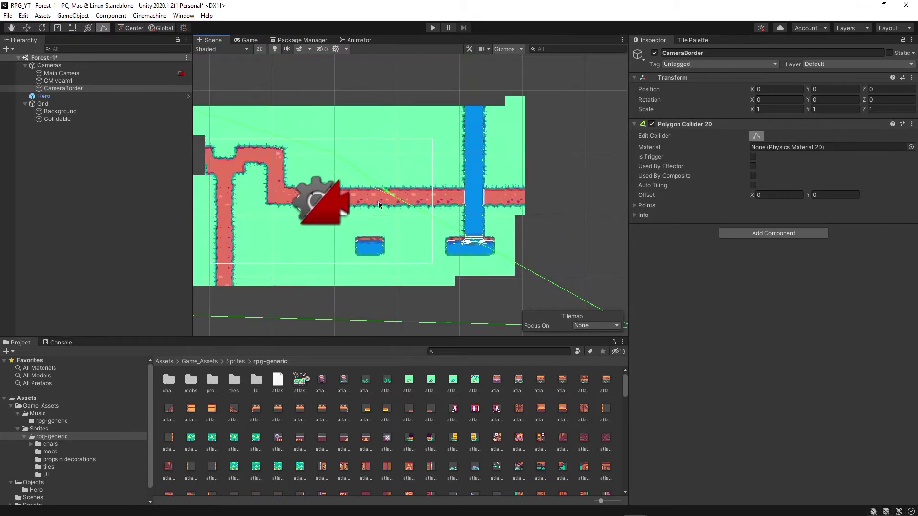
{"action": "left_click_drag", "start_coordinate": [391, 197], "coordinate": [603, 64]}
{"action": "middle_click_drag", "start_coordinate": [395, 96], "coordinate": [456, 139]}
{"action": "left_click_drag", "start_coordinate": [407, 195], "coordinate": [470, 190]}
- Pull the collider's four corner points in so the outline forms a rectangle close to the map's edges
{"action": "scroll", "coordinate": [400, 231], "scroll_direction": "down", "scroll_amount": 2}
{"action": "scroll", "coordinate": [401, 231], "scroll_direction": "down", "scroll_amount": 3}
{"action": "left_click_drag", "start_coordinate": [344, 193], "coordinate": [330, 198]}
{"action": "left_click_drag", "start_coordinate": [315, 281], "coordinate": [329, 263]}
{"action": "left_click_drag", "start_coordinate": [529, 286], "coordinate": [472, 262]}
{"action": "left_click_drag", "start_coordinate": [515, 166], "coordinate": [479, 220]}
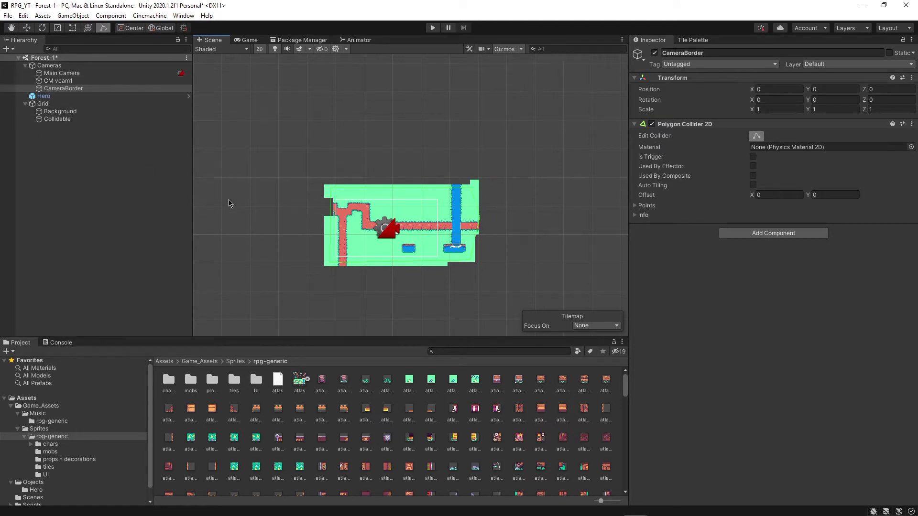
- Save the Forest-1 scene and play-test it briefly near the map's lower border before stopping the game
{"action": "key", "text": "ctrl+s"}
{"action": "left_click", "coordinate": [434, 28]}
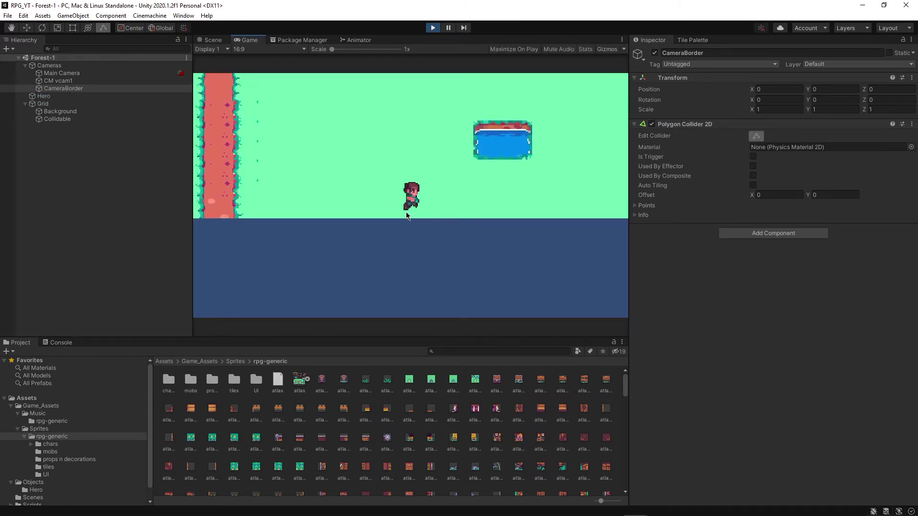
{"action": "left_click", "coordinate": [433, 29]}
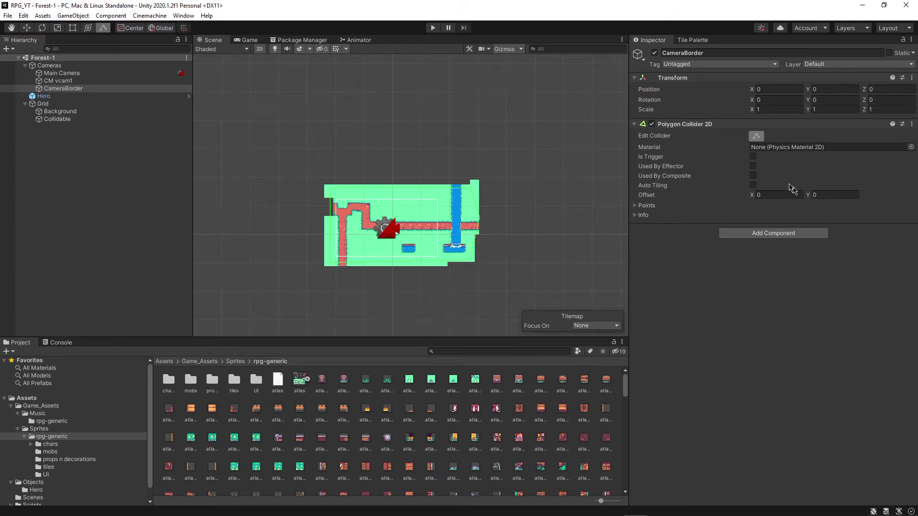
- Make the CameraBorder polygon collider a trigger and assign it as the Bounding Shape 2D of CM vcam1's Cinemachine Confiner
{"action": "left_click", "coordinate": [753, 157]}
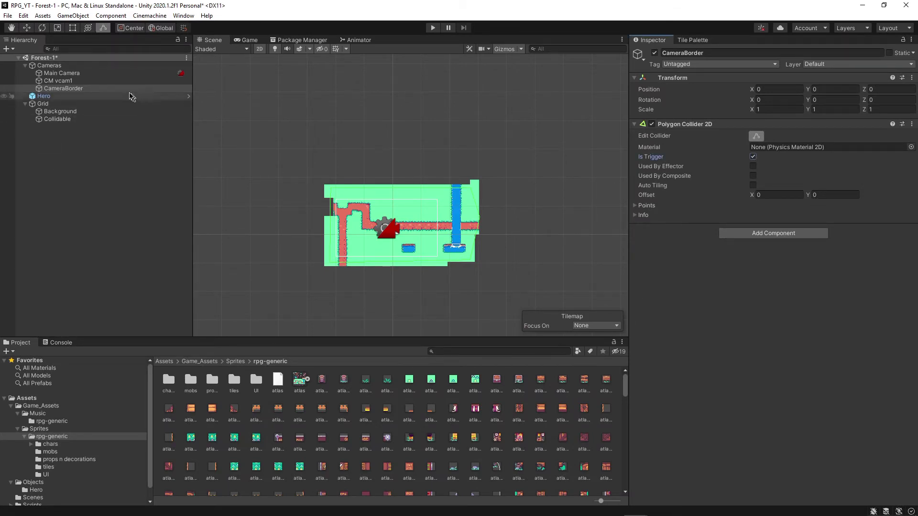
{"action": "left_click", "coordinate": [74, 80]}
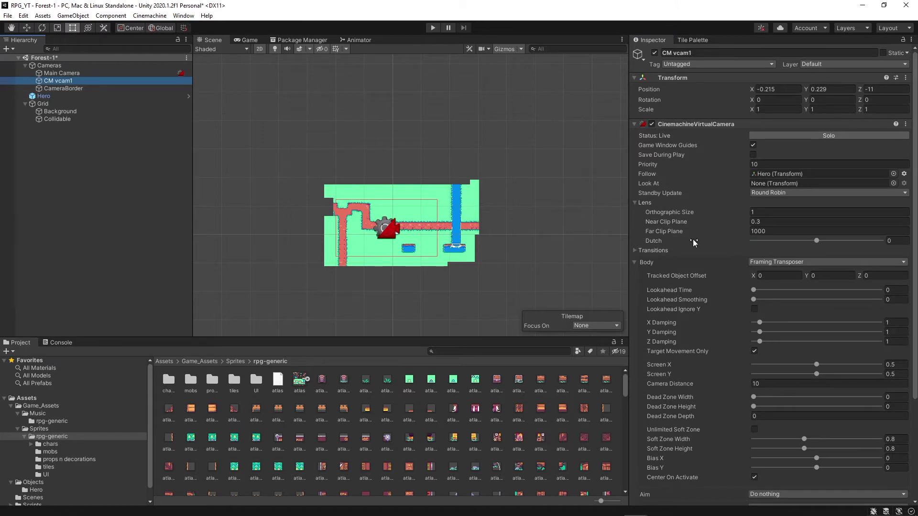
{"action": "scroll", "coordinate": [720, 263], "scroll_direction": "down", "scroll_amount": 5}
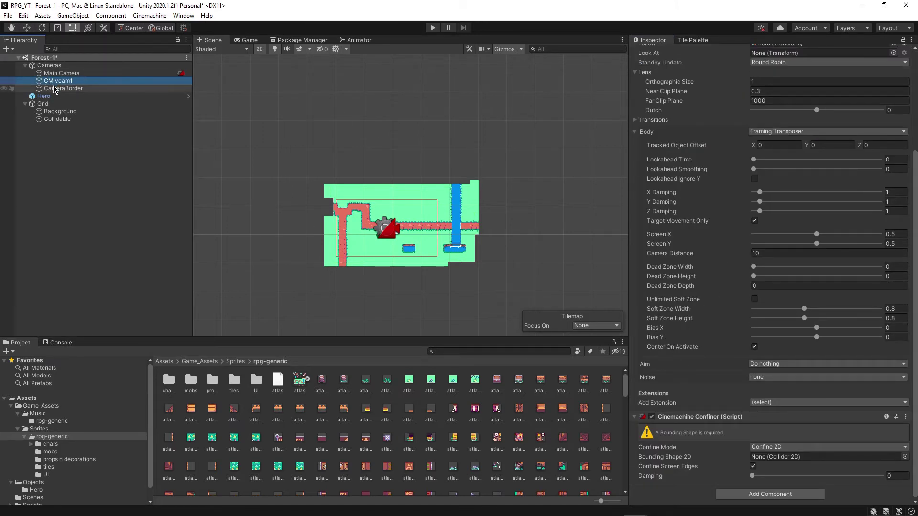
{"action": "left_click_drag", "start_coordinate": [56, 90], "coordinate": [786, 457]}
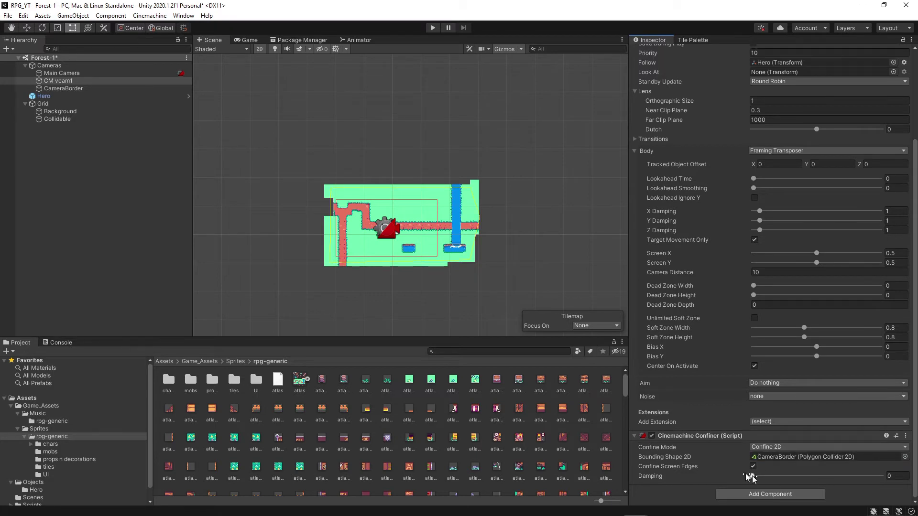
- Run the game and walk the hero around the western part of the map to check the camera confinement
{"action": "left_click", "coordinate": [428, 25]}
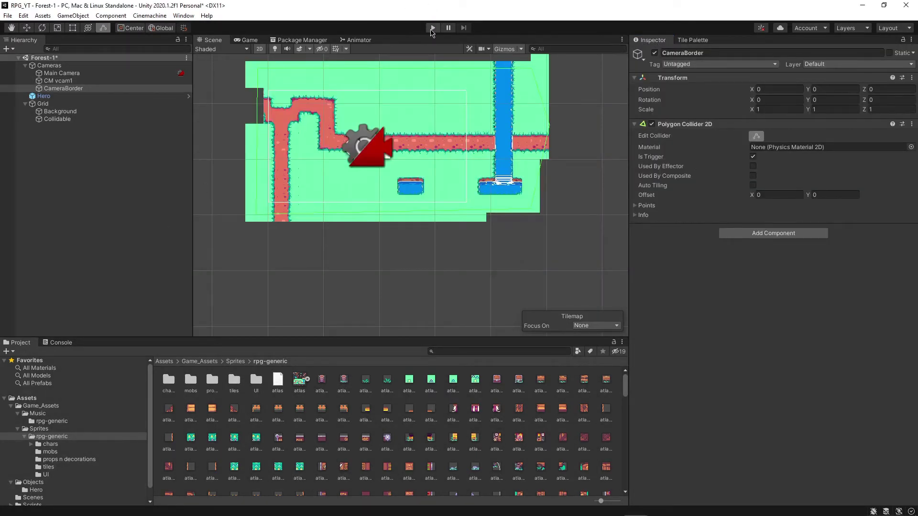
{"action": "left_click", "coordinate": [432, 32]}
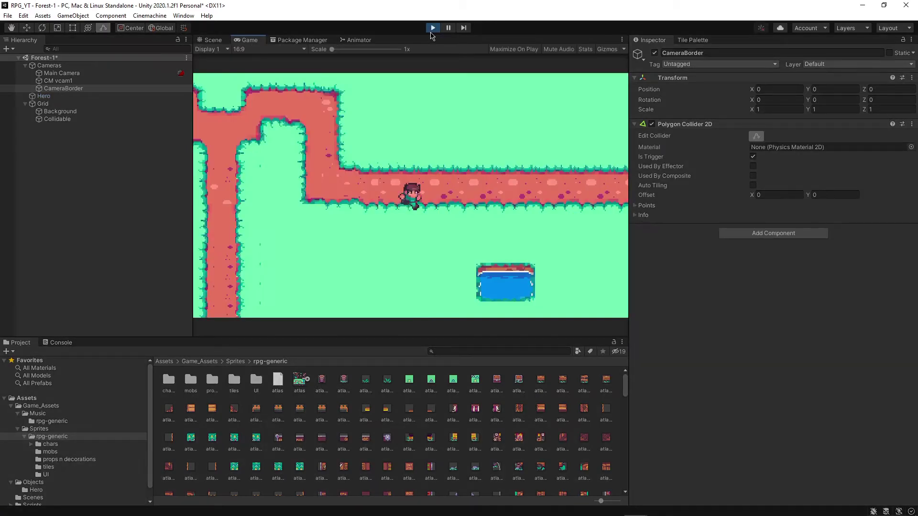
{"action": "key", "text": "a"}
{"action": "key", "text": "w"}
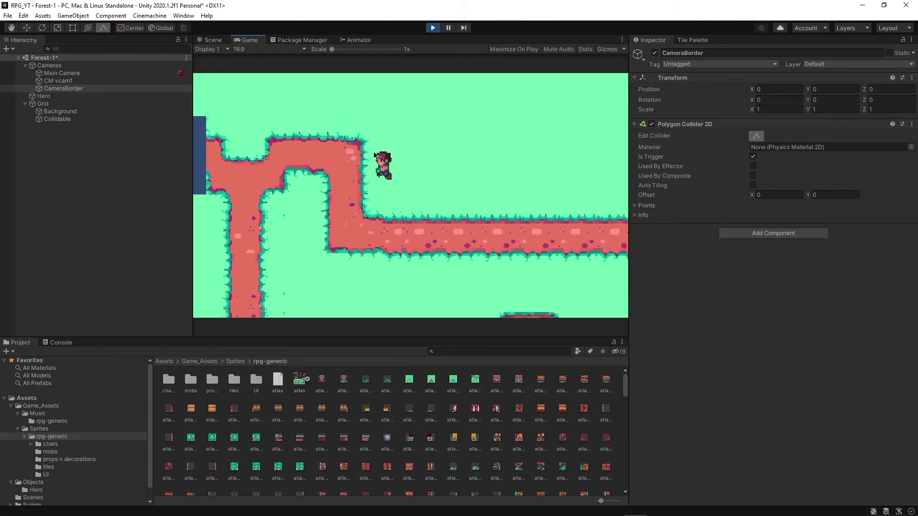
{"action": "key", "text": "a"}
{"action": "key", "text": "a"}
{"action": "key", "text": "w"}
{"action": "key", "text": "s"}
{"action": "key", "text": "d"}
{"action": "key", "text": "a"}
{"action": "key", "text": "w"}
{"action": "key", "text": "Up"}
{"action": "key", "text": "Left"}
{"action": "key", "text": "Down"}
{"action": "key", "text": "Right"}
{"action": "key", "text": "Down"}
{"action": "key", "text": "Right"}
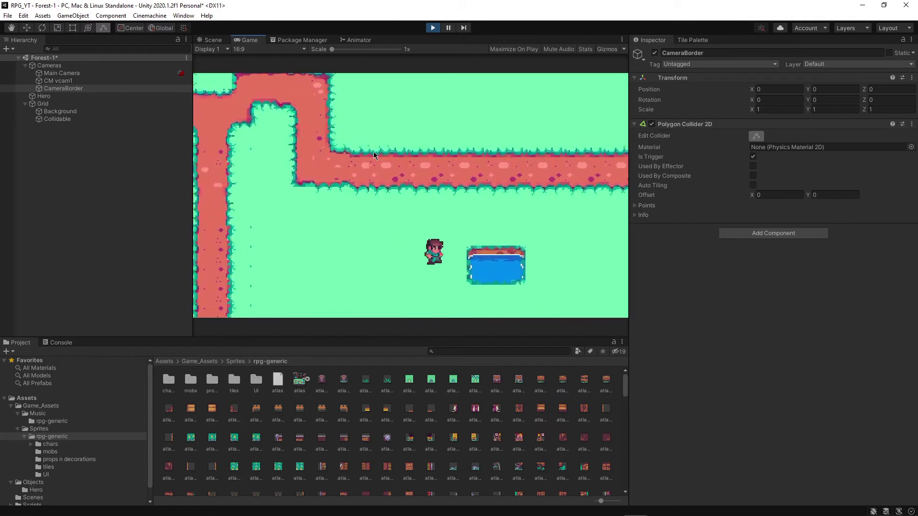
- Walk the hero past the ponds and along the river to check the camera at the eastern border, and stop the game
{"action": "key", "text": "Right"}
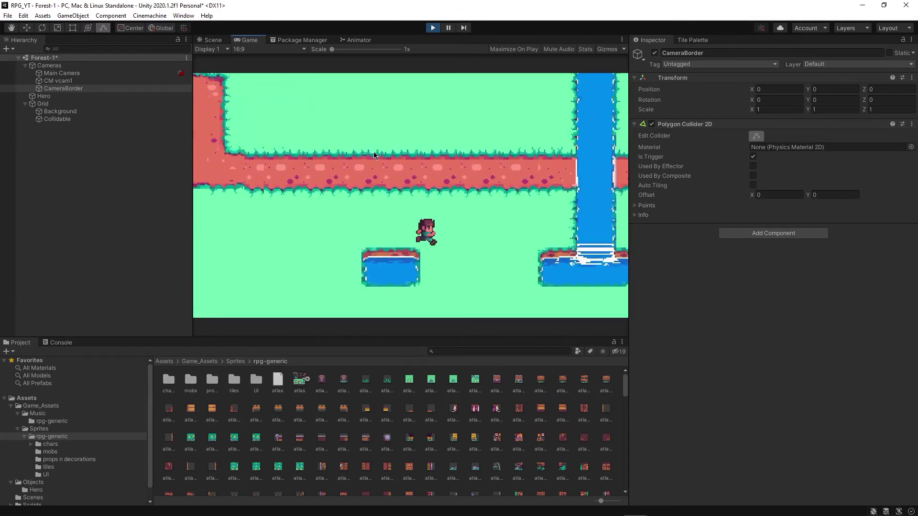
{"action": "key", "text": "Down"}
{"action": "key", "text": "Right"}
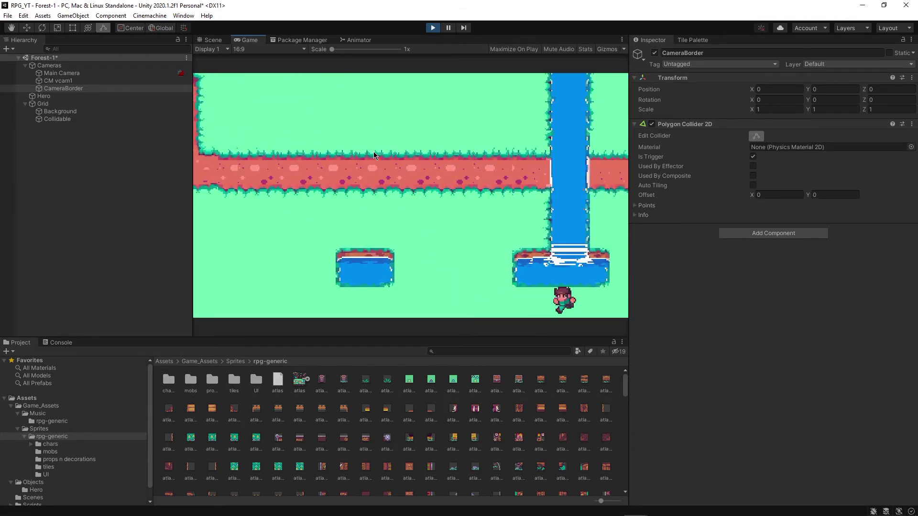
{"action": "key", "text": "Left"}
{"action": "key", "text": "Up"}
{"action": "key", "text": "Left"}
{"action": "key", "text": "Right"}
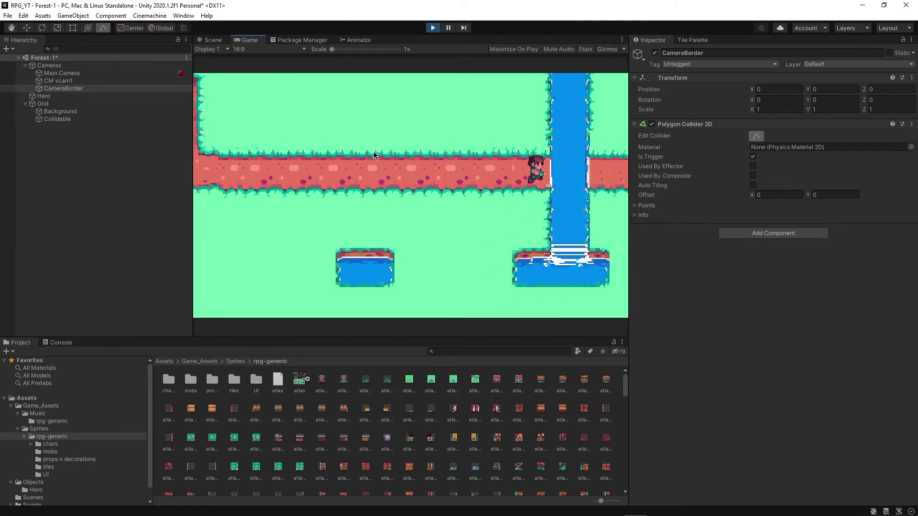
{"action": "key", "text": "Right"}
{"action": "key", "text": "Left"}
{"action": "key", "text": "Up"}
{"action": "key", "text": "Up"}
{"action": "key", "text": "Left"}
{"action": "left_click", "coordinate": [432, 27]}
- Fill the gap at the map's western edge on the Background tilemap with the straight horizontal path tiles
{"action": "middle_click_drag", "start_coordinate": [264, 116], "coordinate": [289, 151]}
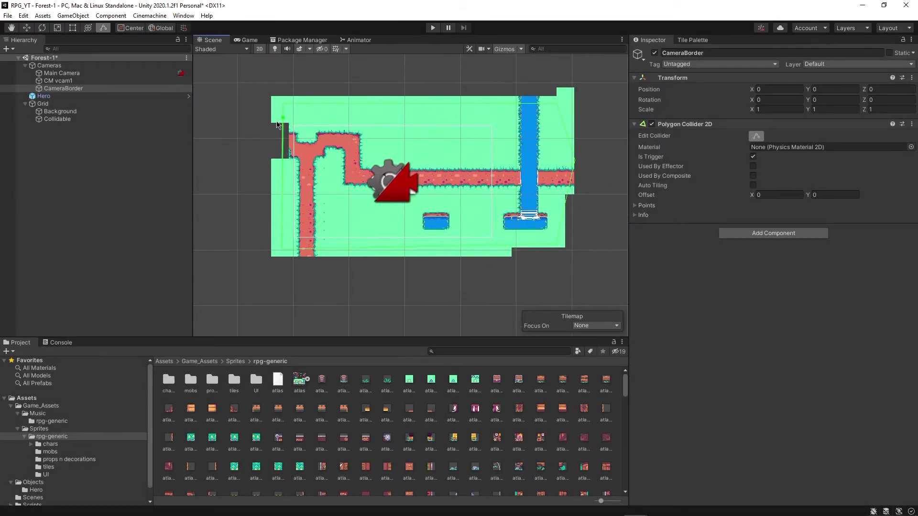
{"action": "left_click", "coordinate": [692, 39]}
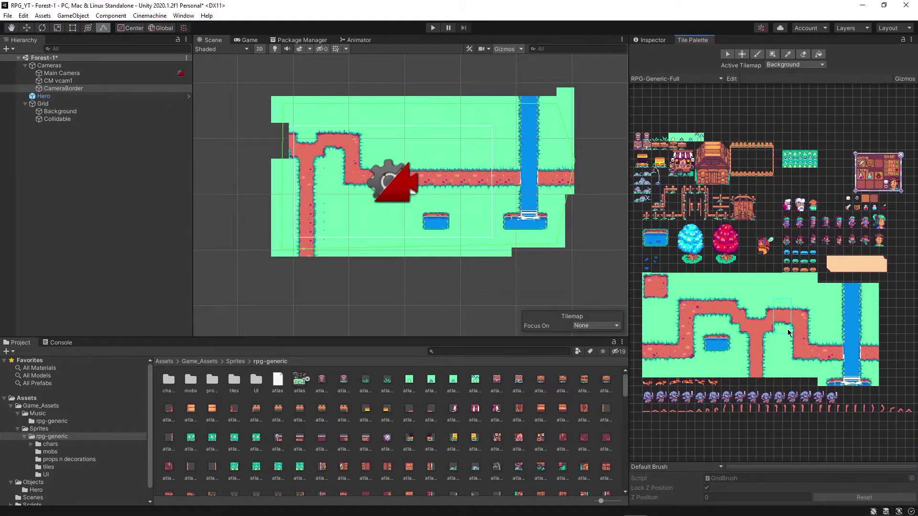
{"action": "left_click_drag", "start_coordinate": [788, 329], "coordinate": [787, 329]}
{"action": "left_click_drag", "start_coordinate": [654, 330], "coordinate": [663, 364]}
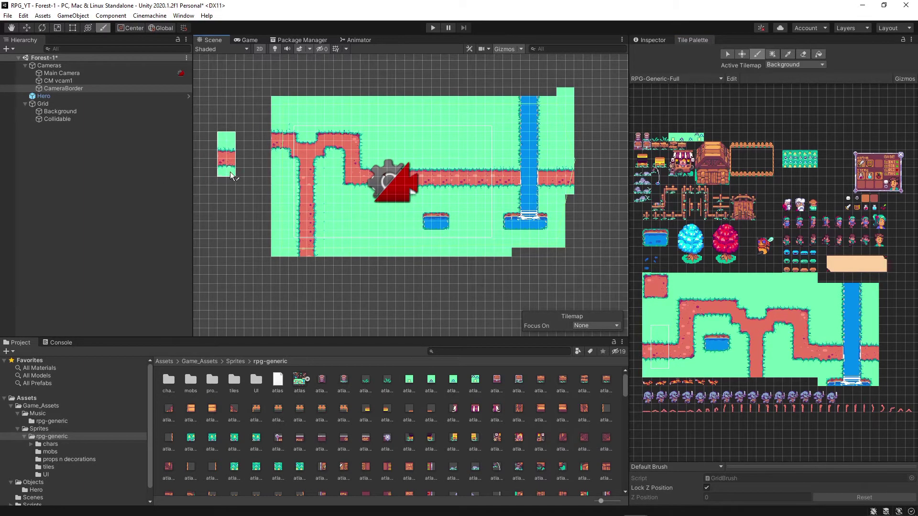
- Add a new rectangular 2D tilemap object to the scene
{"action": "scroll", "coordinate": [236, 172], "scroll_direction": "up", "scroll_amount": 10}
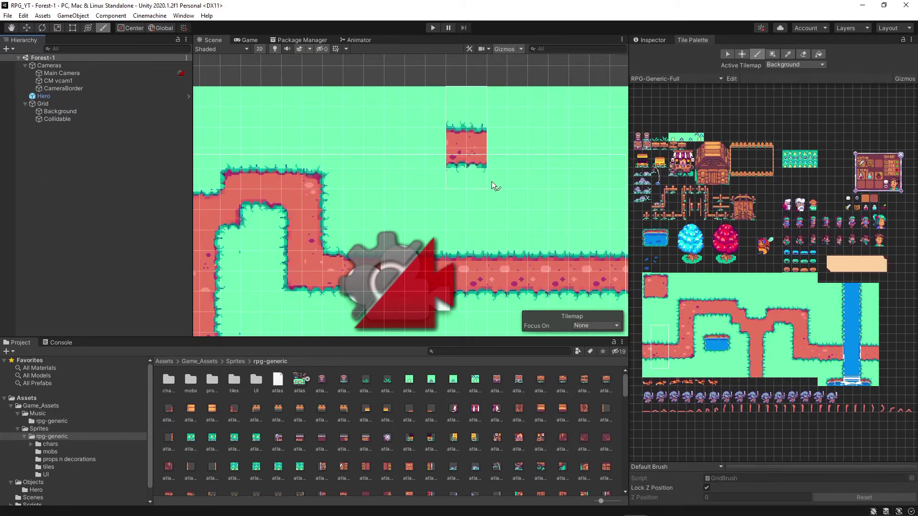
{"action": "middle_click_drag", "start_coordinate": [456, 165], "coordinate": [550, 146]}
{"action": "scroll", "coordinate": [470, 138], "scroll_direction": "down", "scroll_amount": 1}
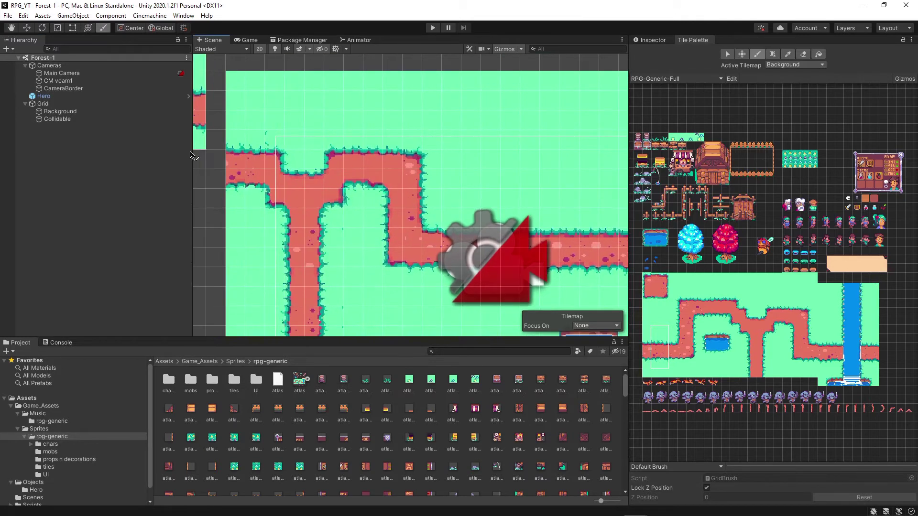
{"action": "left_click", "coordinate": [53, 105]}
{"action": "right_click", "coordinate": [54, 108]}
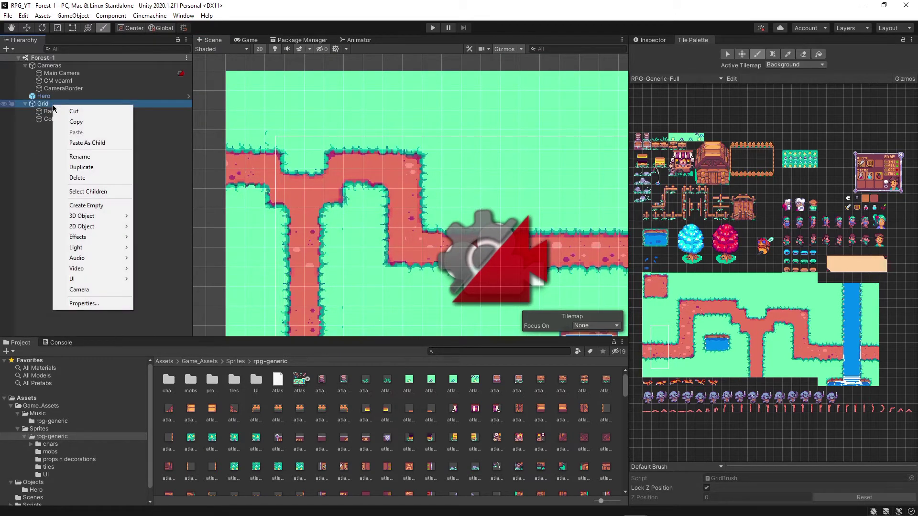
{"action": "left_click", "coordinate": [40, 154]}
{"action": "right_click", "coordinate": [78, 138]}
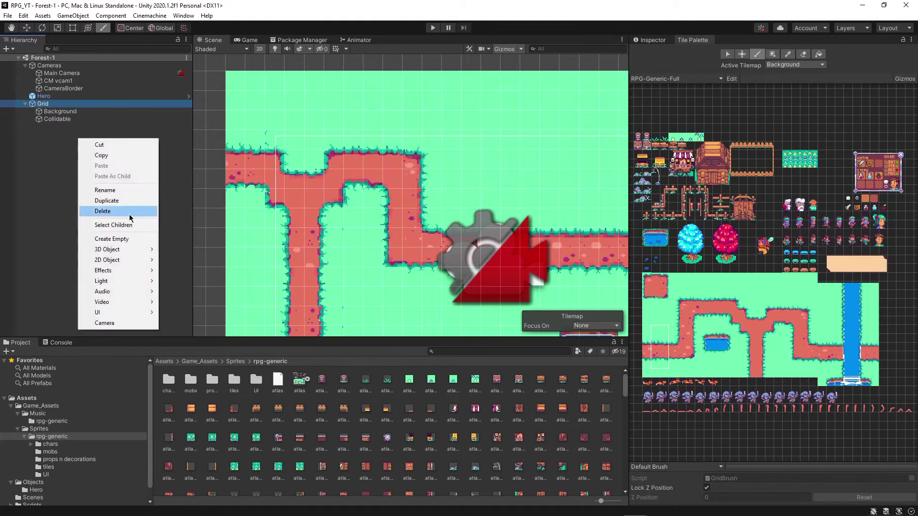
{"action": "mouse_move", "coordinate": [138, 266]}
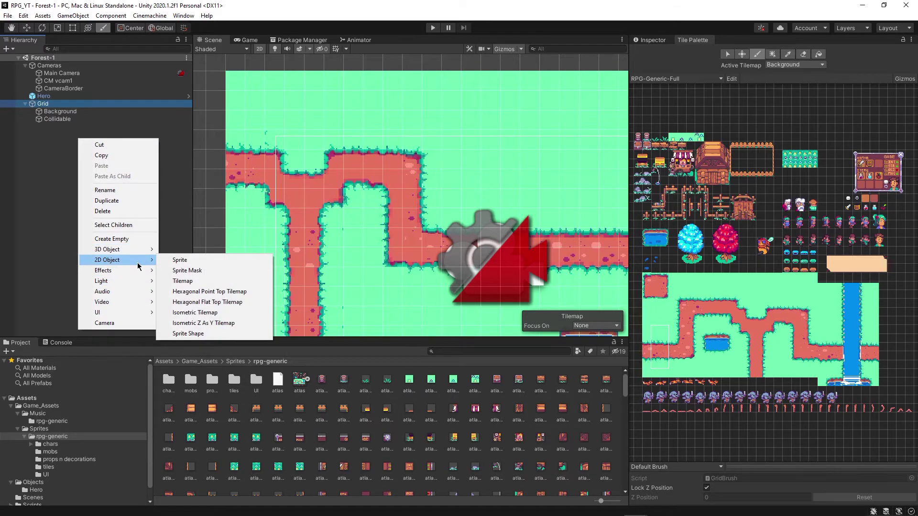
{"action": "left_click", "coordinate": [225, 282]}
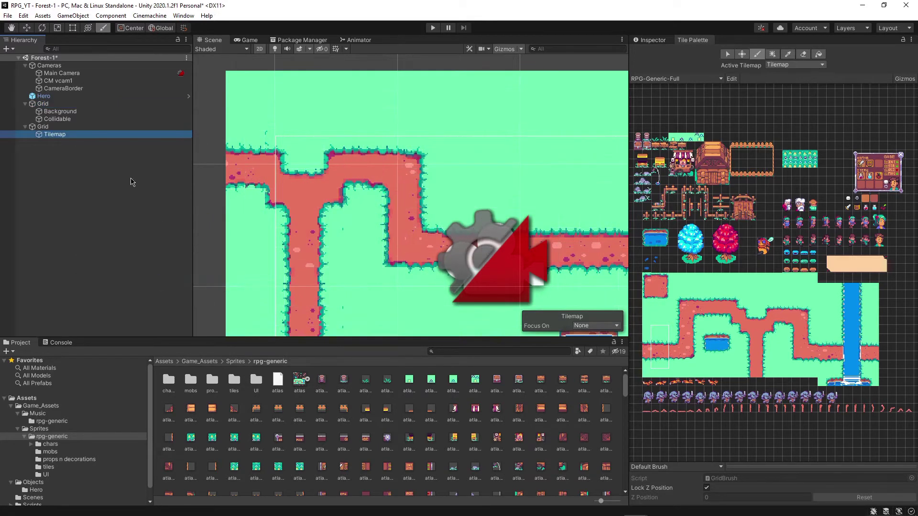
- Move the new tilemap into the existing Grid beside Background and Collidable, and delete the extra Grid
{"action": "left_click_drag", "start_coordinate": [71, 124], "coordinate": [72, 124]}
{"action": "left_click", "coordinate": [43, 134]}
{"action": "key", "text": "Delete"}
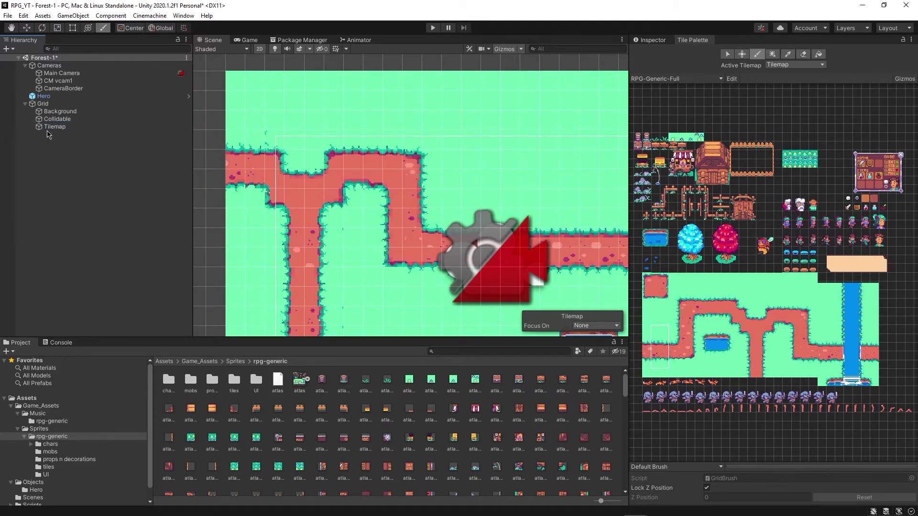
- Rename the new tilemap as Foreground
{"action": "right_click", "coordinate": [50, 126]}
{"action": "left_click", "coordinate": [110, 179]}
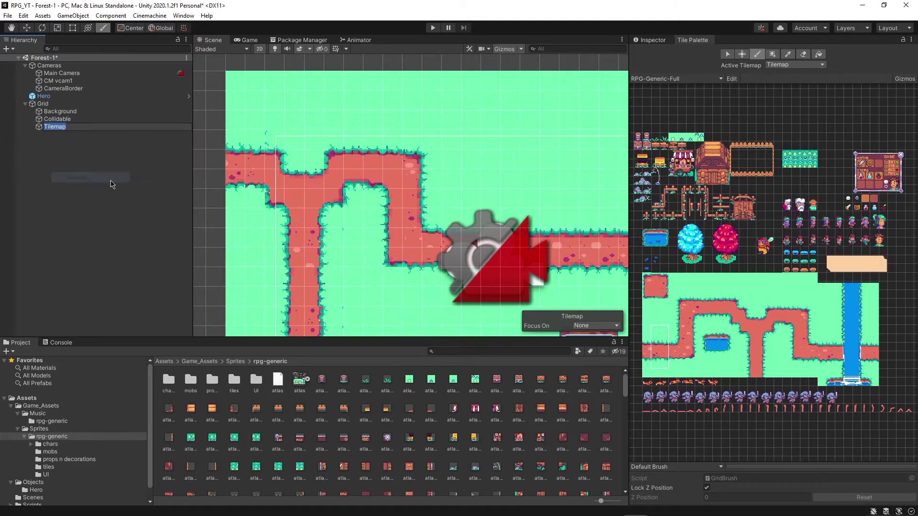
{"action": "type", "text": "Foreground"}
{"action": "key", "text": "Return"}
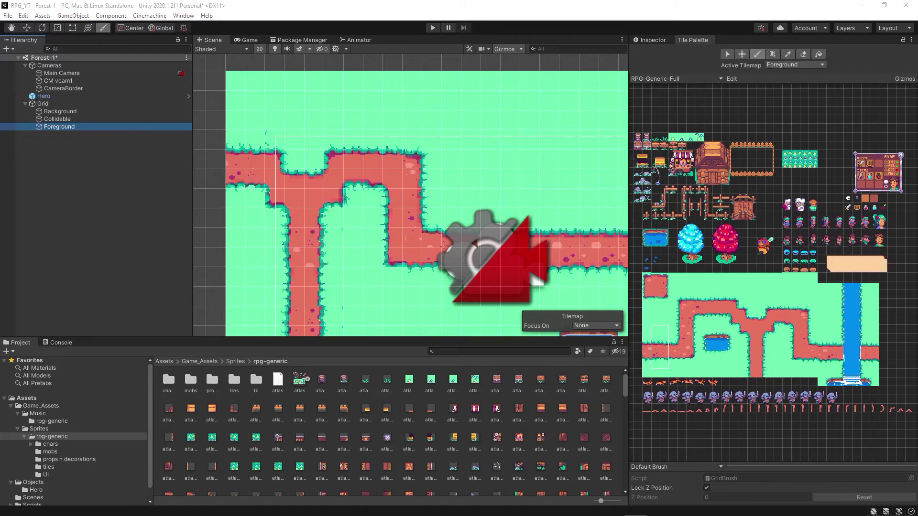
- Set the Foreground tilemap's Z position to -10 and adjust the Hero's Z position
{"action": "left_click", "coordinate": [653, 40]}
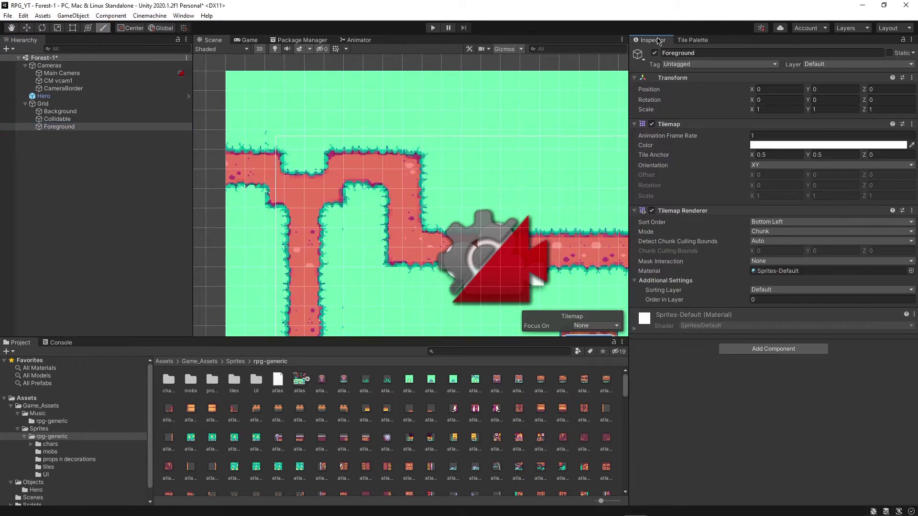
{"action": "left_click", "coordinate": [895, 89]}
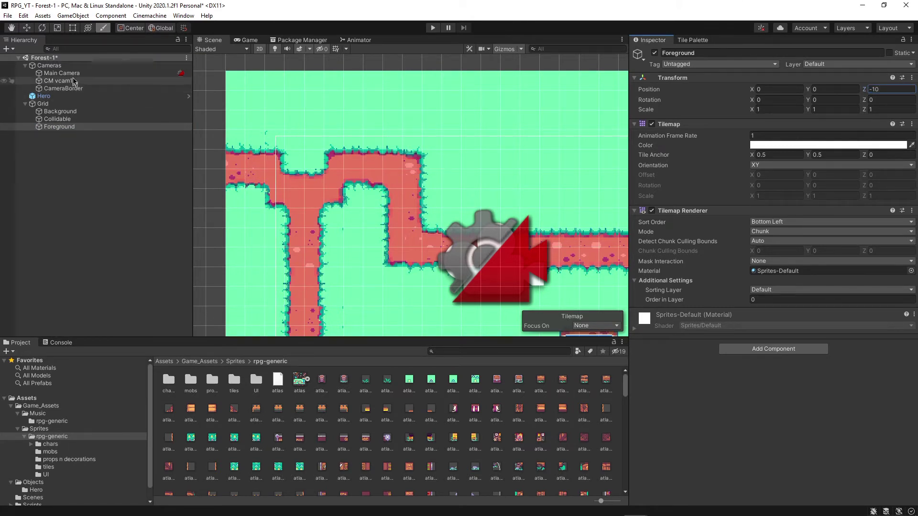
{"action": "left_click", "coordinate": [71, 97]}
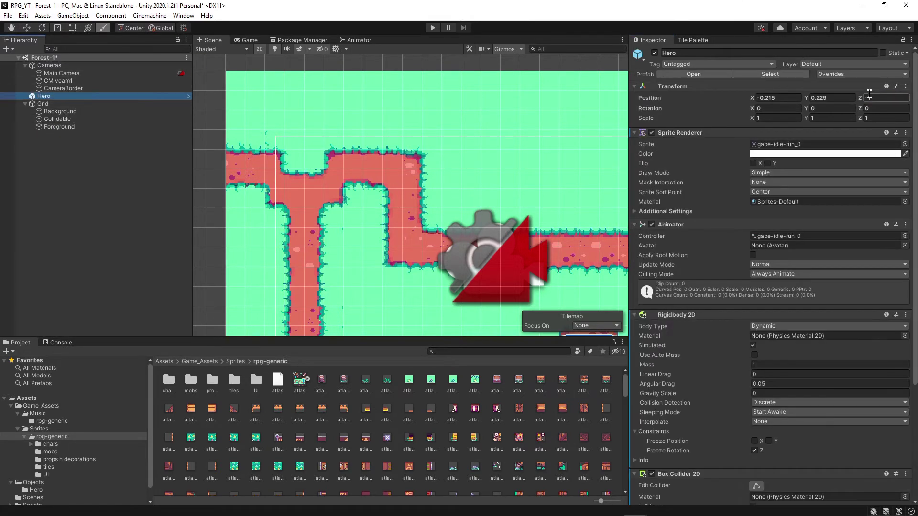
{"action": "key", "text": "Return"}
{"action": "left_click", "coordinate": [60, 127]}
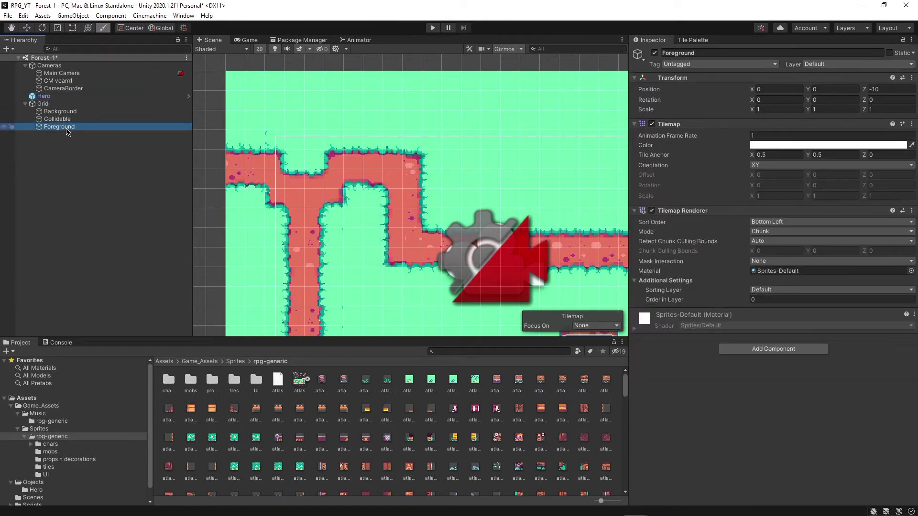
{"action": "left_click", "coordinate": [596, 326]}
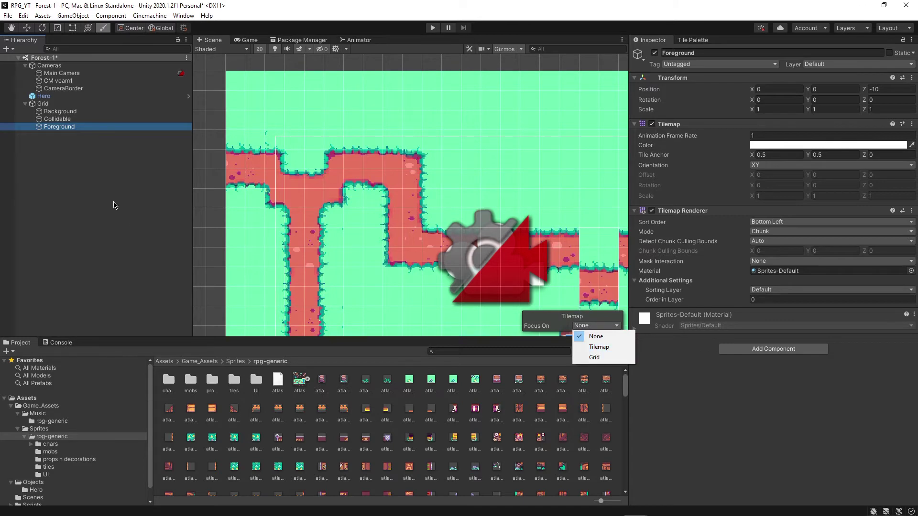
{"action": "left_click", "coordinate": [86, 182]}
- Paint the red tree's trunk and base onto the Collidable tilemap, on the grass above the horizontal path
{"action": "left_click", "coordinate": [78, 120]}
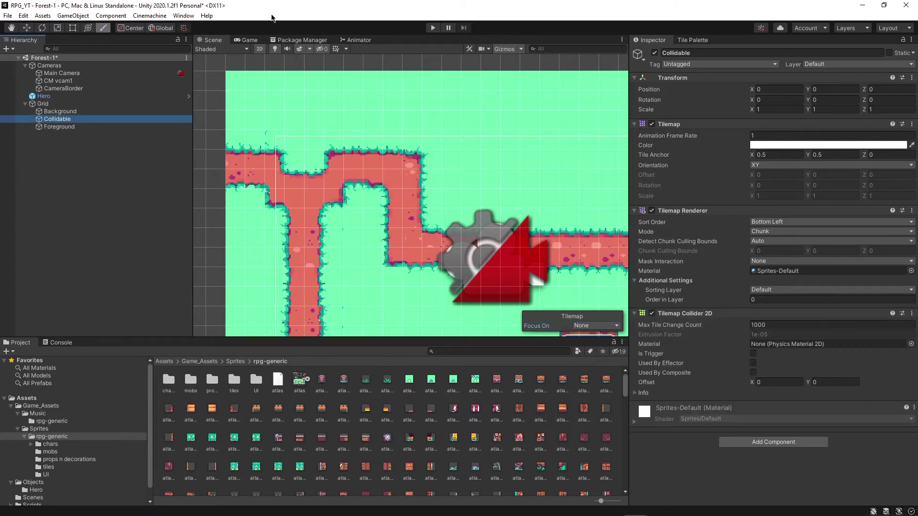
{"action": "left_click", "coordinate": [694, 40]}
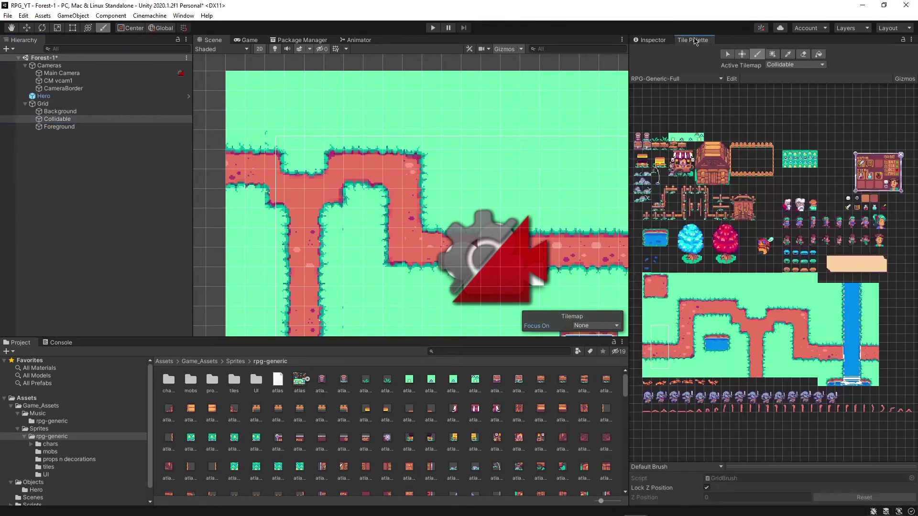
{"action": "left_click", "coordinate": [724, 260]}
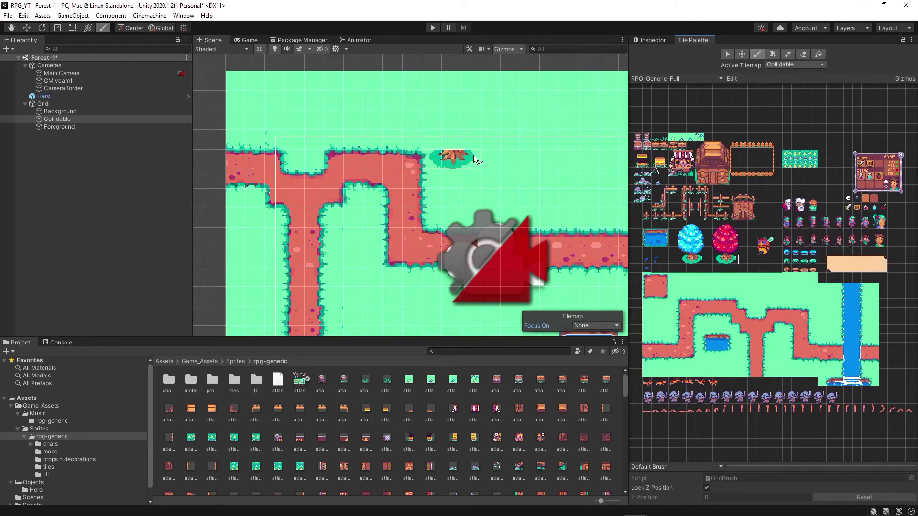
{"action": "middle_click_drag", "start_coordinate": [527, 142], "coordinate": [403, 109]}
{"action": "mouse_move", "coordinate": [485, 145]}
{"action": "middle_mouse_down"}
{"action": "mouse_move", "coordinate": [511, 125]}
{"action": "mouse_move", "coordinate": [524, 150]}
{"action": "middle_mouse_up"}
{"action": "middle_click_drag", "start_coordinate": [370, 152], "coordinate": [395, 171]}
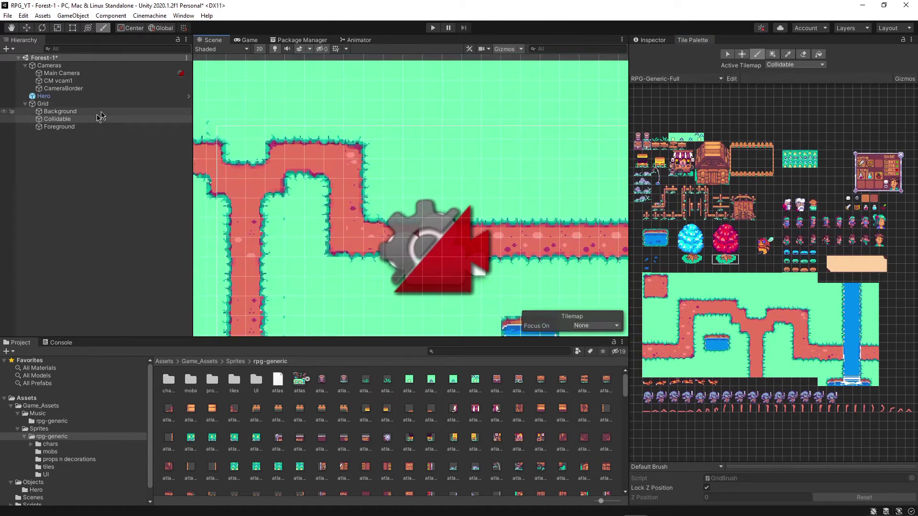
{"action": "left_click", "coordinate": [724, 262]}
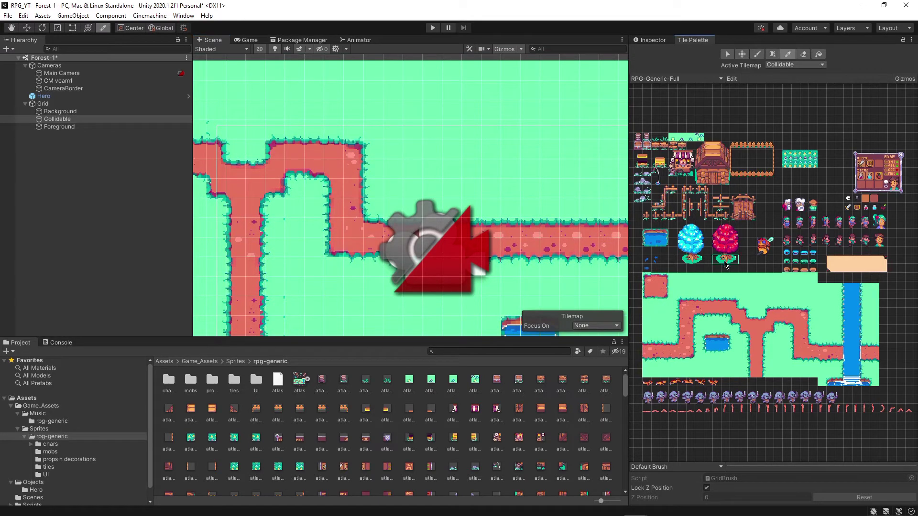
{"action": "left_click", "coordinate": [726, 262]}
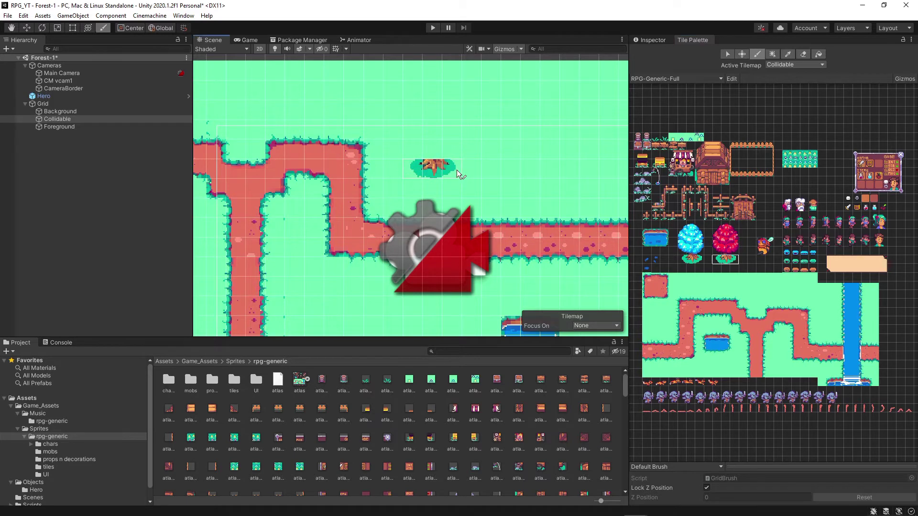
{"action": "left_click", "coordinate": [457, 171]}
{"action": "middle_click_drag", "start_coordinate": [466, 112], "coordinate": [439, 132]}
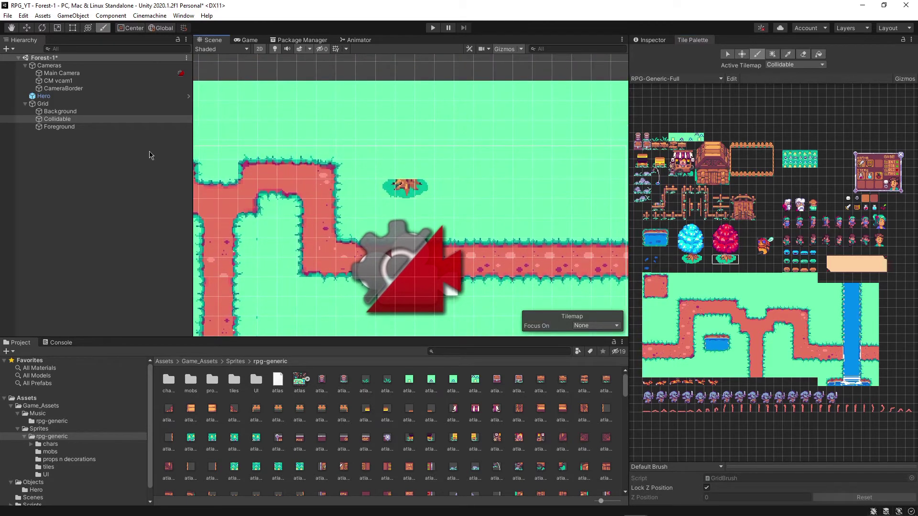
- Paint the red tree's crown onto the Foreground tilemap directly above the painted trunk
{"action": "left_click", "coordinate": [67, 128]}
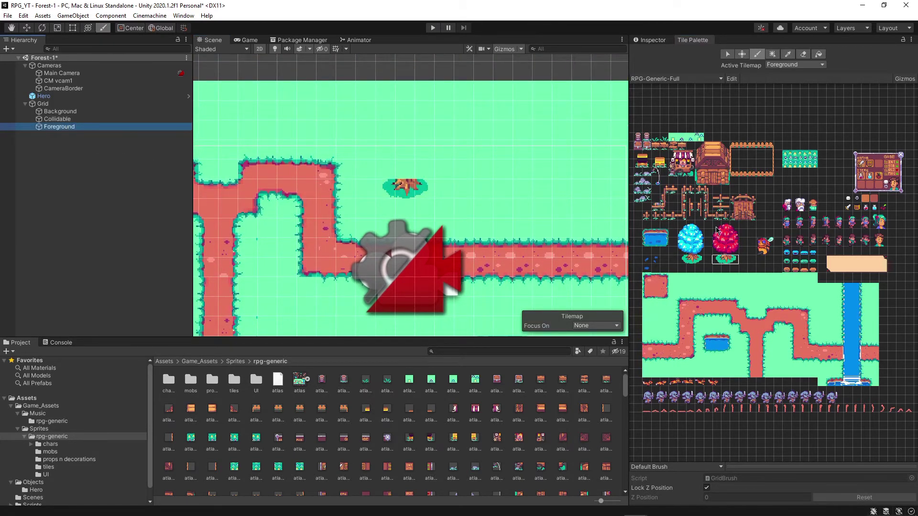
{"action": "left_click_drag", "start_coordinate": [717, 231], "coordinate": [734, 252]}
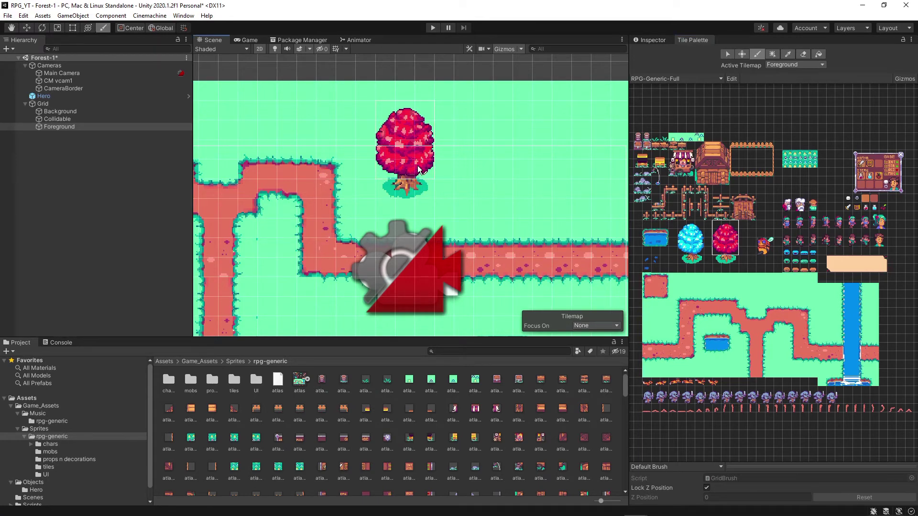
{"action": "left_click", "coordinate": [418, 170]}
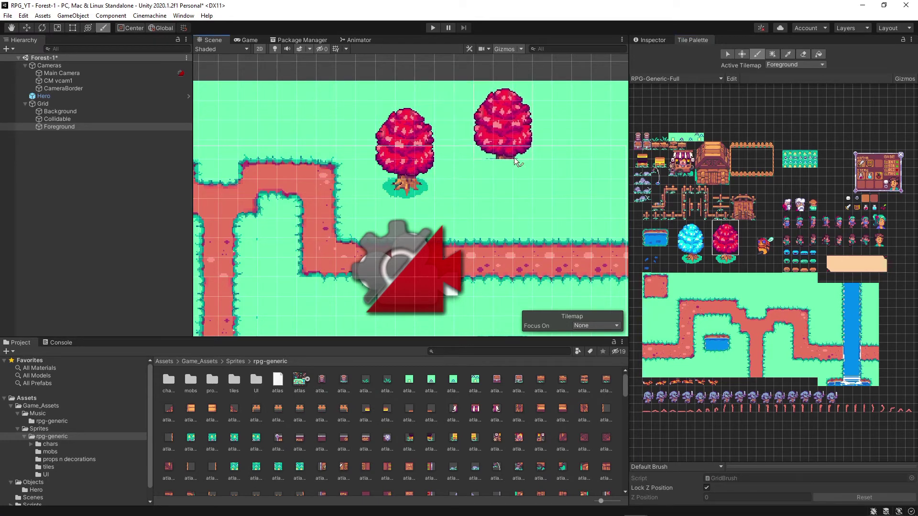
- Focus the scene view on single tilemaps and examine what the Foreground, Collidable and Background layers each contain
{"action": "left_click", "coordinate": [602, 327]}
{"action": "left_click", "coordinate": [598, 346]}
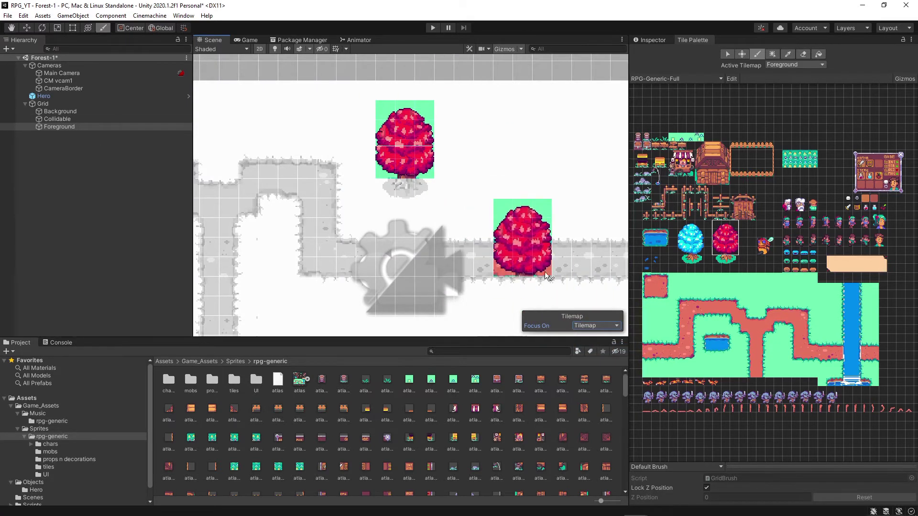
{"action": "left_click", "coordinate": [58, 120]}
{"action": "left_click", "coordinate": [61, 112]}
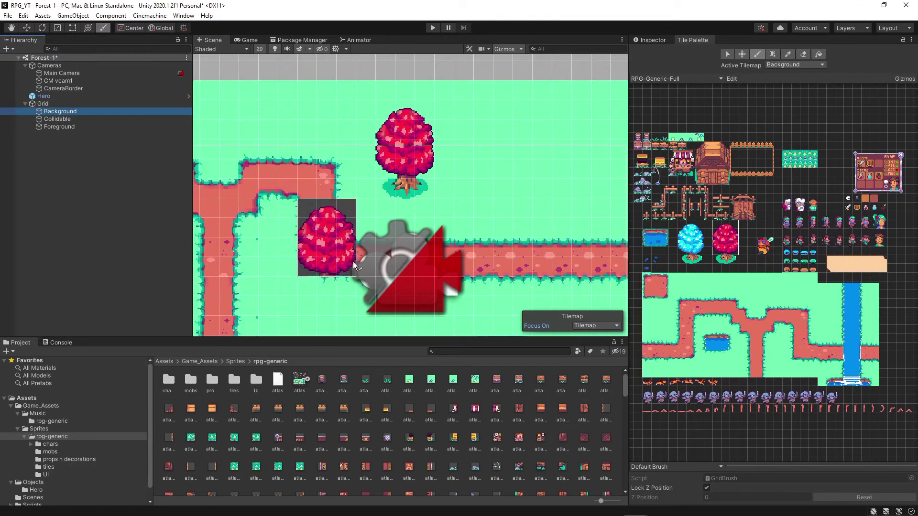
{"action": "scroll", "coordinate": [363, 217], "scroll_direction": "down", "scroll_amount": 3}
{"action": "scroll", "coordinate": [540, 184], "scroll_direction": "down", "scroll_amount": 1}
{"action": "middle_click_drag", "start_coordinate": [549, 187], "coordinate": [461, 167]}
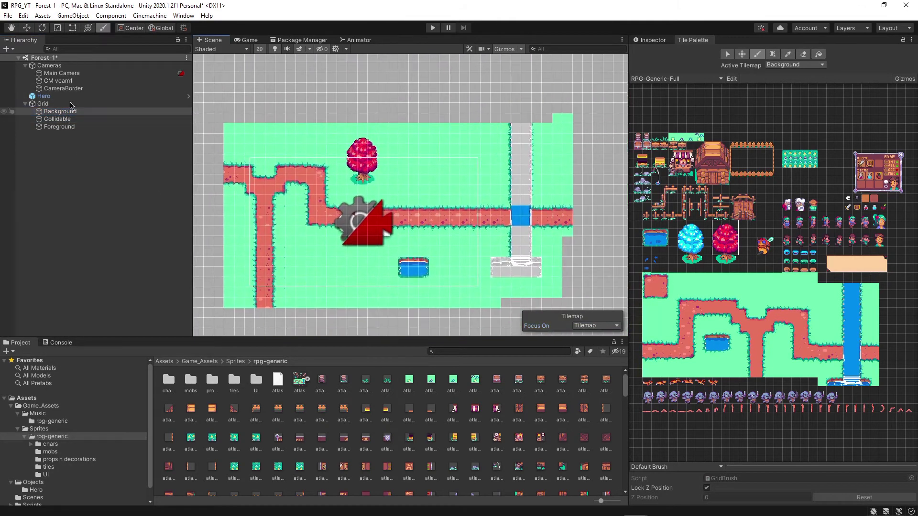
- Play-test the scene by walking the Hero around and behind the red tree, and end the play test
{"action": "left_click", "coordinate": [432, 28]}
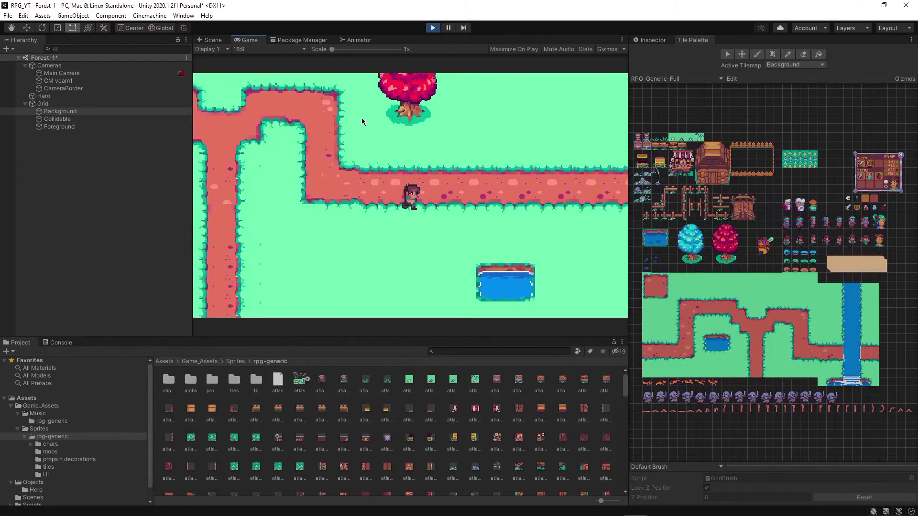
{"action": "key", "text": "d"}
{"action": "key", "text": "w"}
{"action": "key", "text": "a"}
{"action": "key", "text": "w"}
{"action": "key", "text": "d"}
{"action": "key", "text": "s"}
{"action": "key", "text": "d"}
{"action": "key", "text": "w"}
{"action": "key", "text": "a"}
{"action": "key", "text": "d"}
{"action": "key", "text": "a"}
{"action": "key", "text": "d"}
{"action": "key", "text": "a"}
{"action": "key", "text": "d"}
{"action": "key", "text": "w"}
{"action": "key", "text": "a"}
{"action": "key", "text": "Left"}
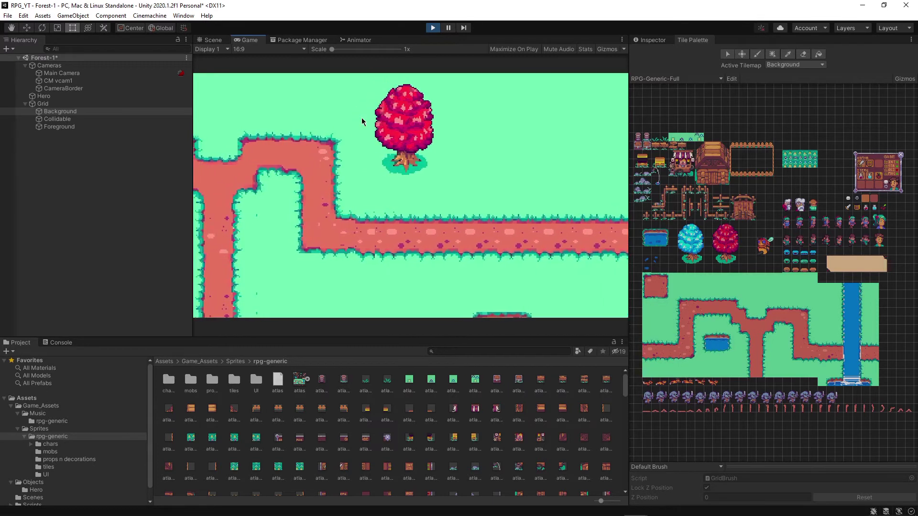
{"action": "key", "text": "Right"}
{"action": "key", "text": "Up"}
{"action": "key", "text": "Down"}
{"action": "key", "text": "Left"}
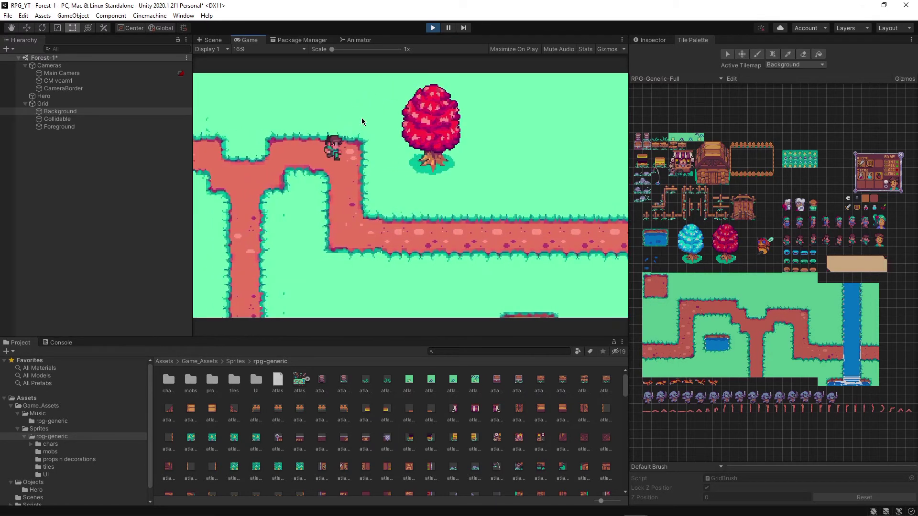
{"action": "key", "text": "Right"}
{"action": "key", "text": "Down"}
{"action": "key", "text": "Right"}
{"action": "key", "text": "Up"}
{"action": "key", "text": "Left"}
{"action": "key", "text": "Up"}
{"action": "key", "text": "Left"}
{"action": "key", "text": "Right"}
{"action": "key", "text": "Up"}
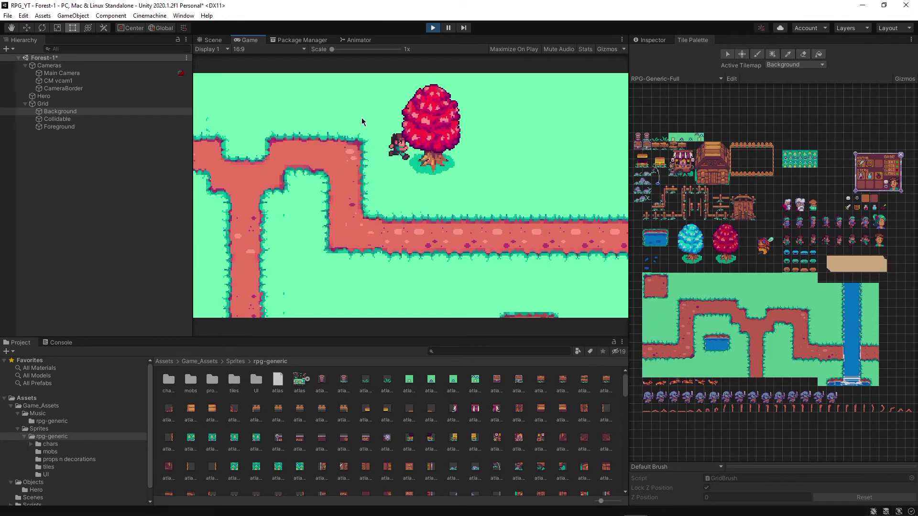
{"action": "left_click", "coordinate": [433, 27]}
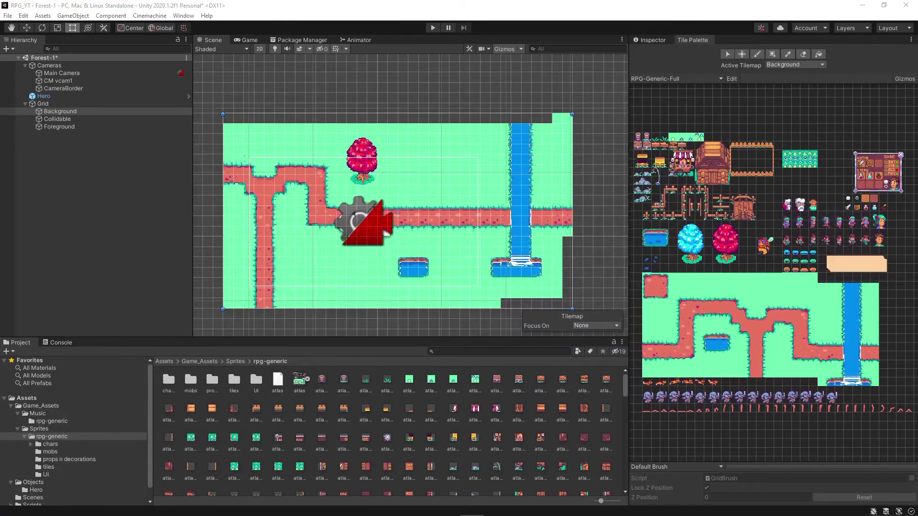
- Paint three different rock clusters onto the Collidable tilemap: beside the tree, between the two ponds, and on the grass near the vertical path
{"action": "left_click", "coordinate": [103, 157]}
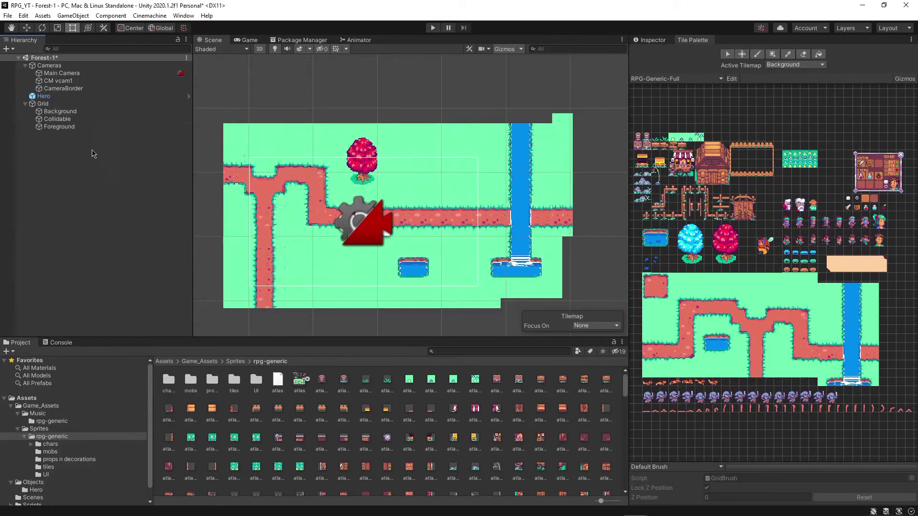
{"action": "left_click", "coordinate": [78, 122]}
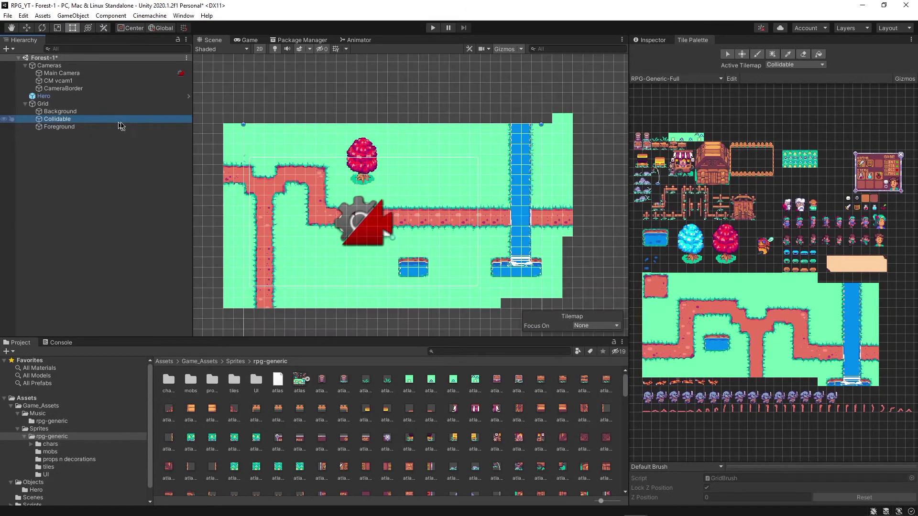
{"action": "scroll", "coordinate": [668, 208], "scroll_direction": "up", "scroll_amount": 6}
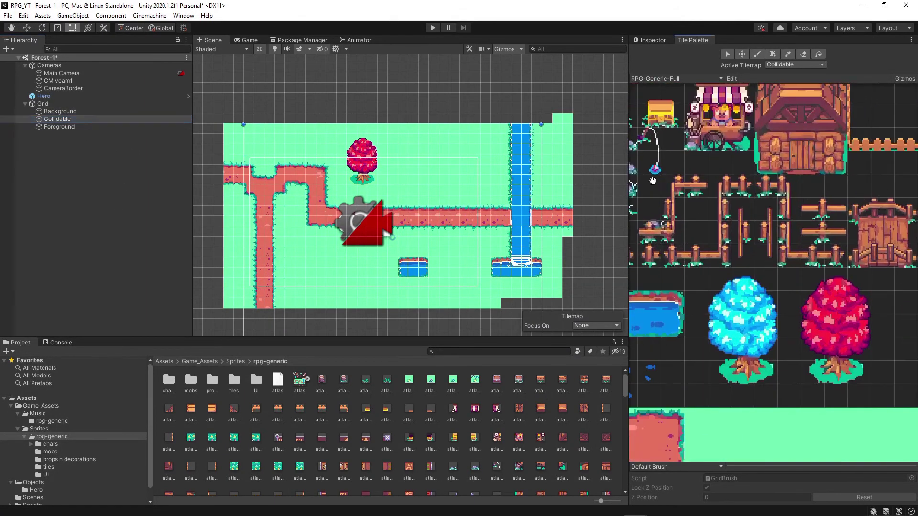
{"action": "left_click_drag", "start_coordinate": [684, 201], "coordinate": [720, 203]}
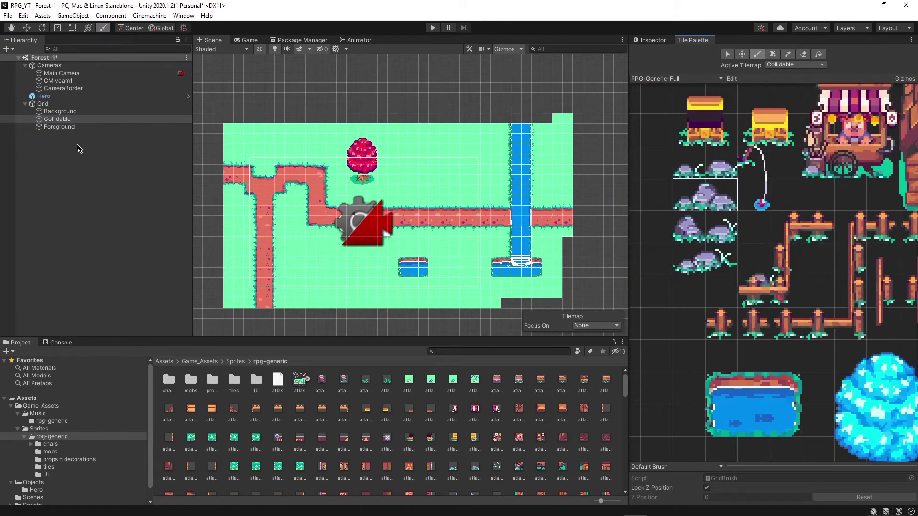
{"action": "left_click", "coordinate": [60, 119]}
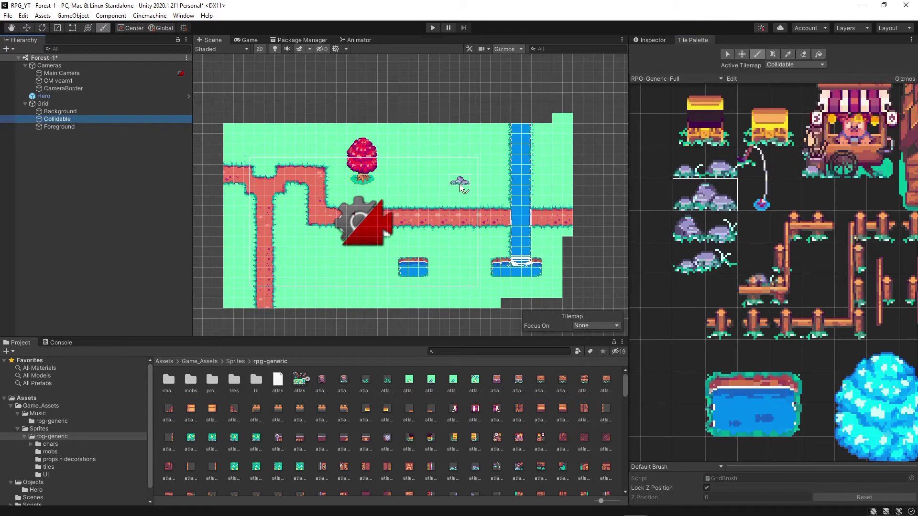
{"action": "left_click", "coordinate": [688, 232]}
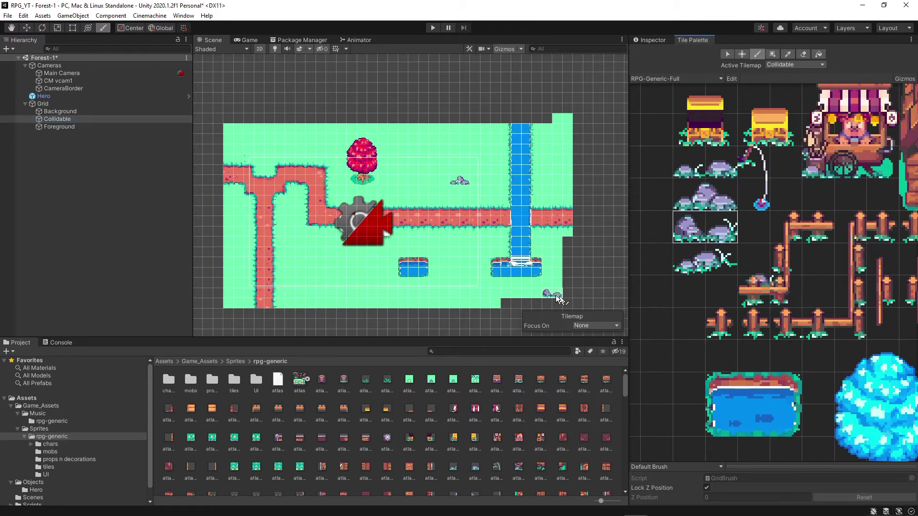
{"action": "left_click", "coordinate": [696, 252]}
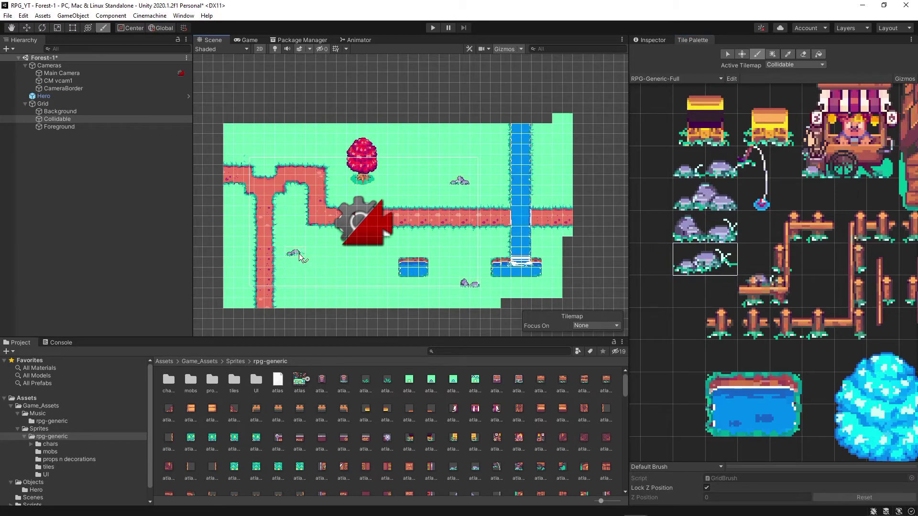
- Play-test the collision by walking the Hero against the rocks near the vertical path, and end the play test
{"action": "left_click", "coordinate": [433, 28]}
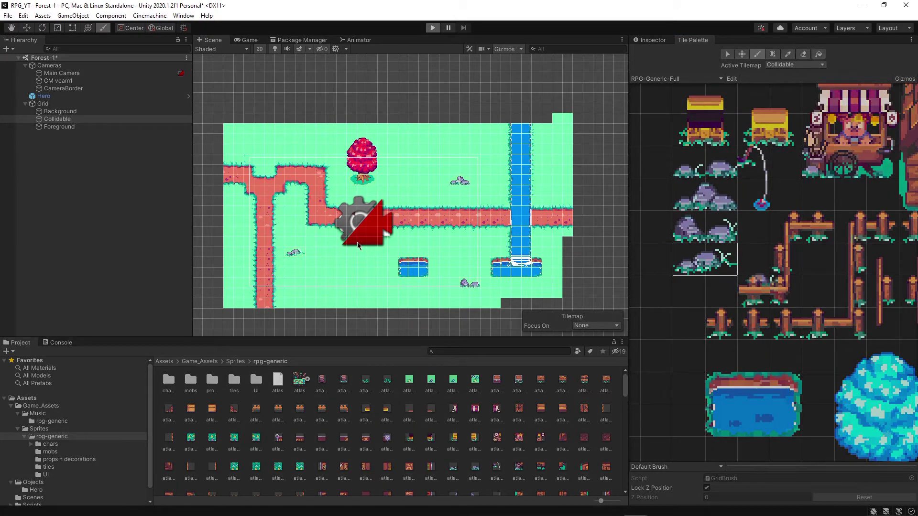
{"action": "key", "text": "a"}
{"action": "key", "text": "s"}
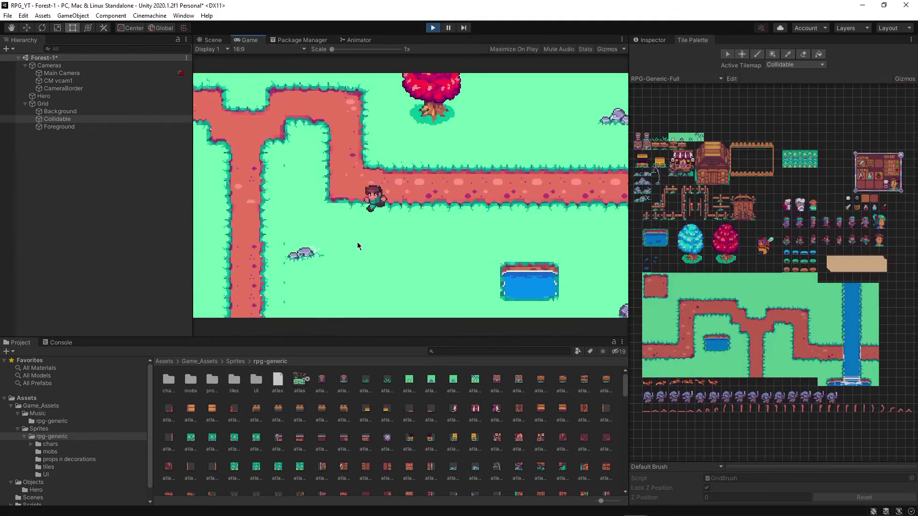
{"action": "key", "text": "w"}
{"action": "key", "text": "a"}
{"action": "key", "text": "s"}
{"action": "key", "text": "a"}
{"action": "key", "text": "s"}
{"action": "key", "text": "d"}
{"action": "key", "text": "w"}
{"action": "key", "text": "a"}
{"action": "key", "text": "s"}
{"action": "key", "text": "a"}
{"action": "key", "text": "w"}
{"action": "key", "text": "a"}
{"action": "key", "text": "s"}
{"action": "key", "text": "space"}
{"action": "key", "text": "space"}
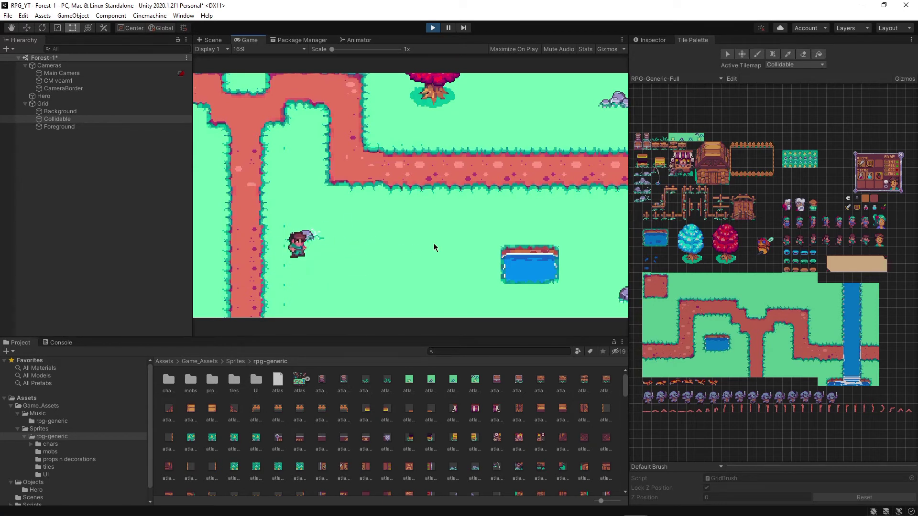
{"action": "key", "text": "Down"}
{"action": "key", "text": "Left"}
{"action": "key", "text": "Up"}
{"action": "key", "text": "Right"}
{"action": "key", "text": "ctrl+p"}
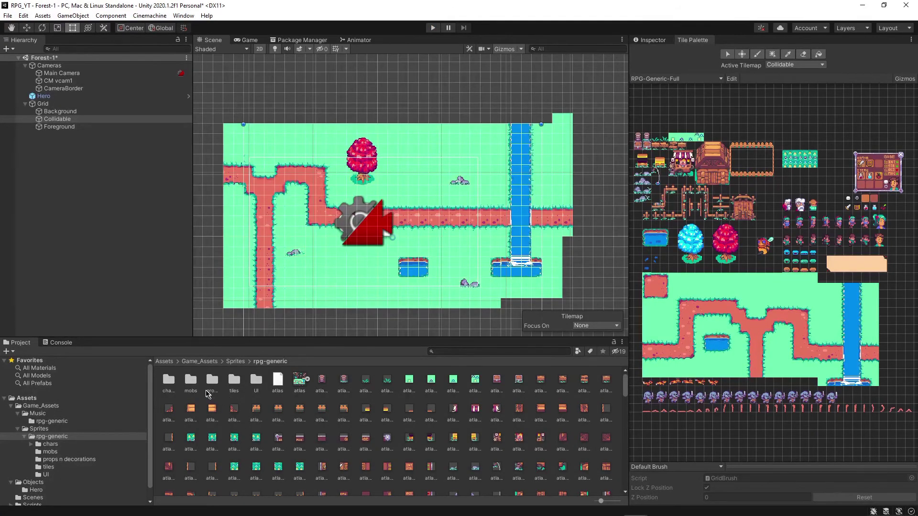
- Set the Sprite Mode of the slime-blue texture in the mobs folder to Multiple
{"action": "double_click", "coordinate": [191, 382]}
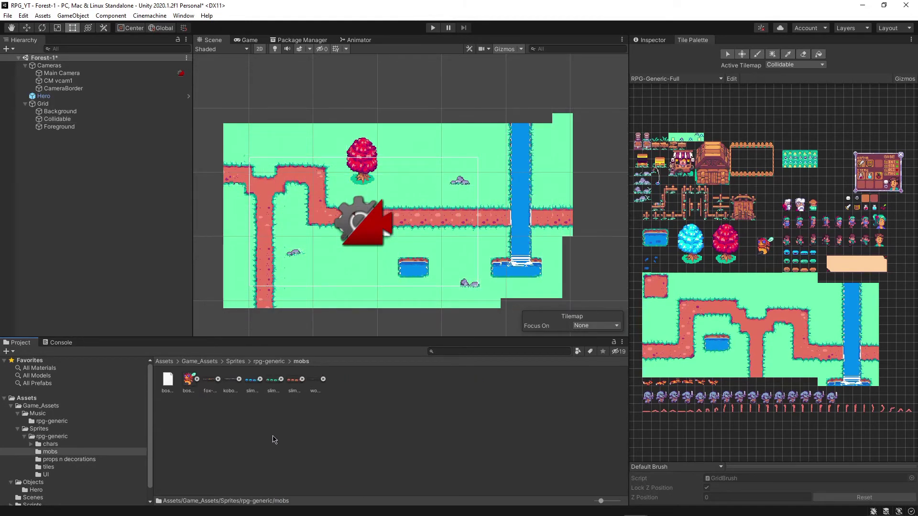
{"action": "left_click", "coordinate": [252, 388]}
{"action": "left_click", "coordinate": [651, 41]}
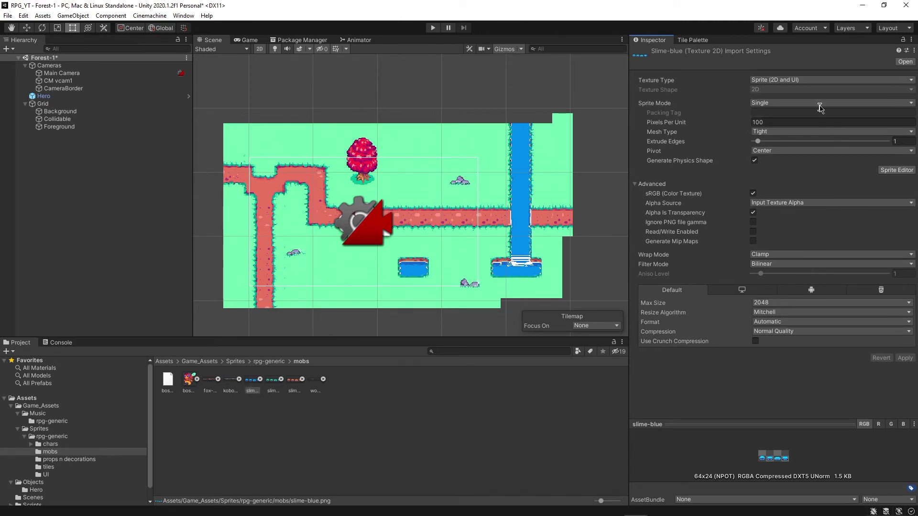
{"action": "left_click", "coordinate": [798, 104]}
{"action": "left_click", "coordinate": [793, 125]}
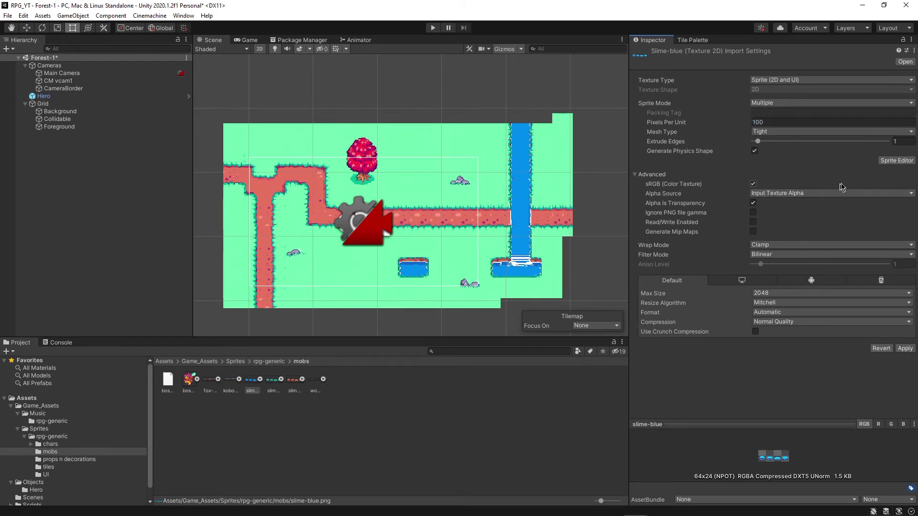
- Apply the slime-blue import settings and slice the texture in the Sprite Editor by cell count into 4 columns and 1 row
{"action": "left_click", "coordinate": [896, 161]}
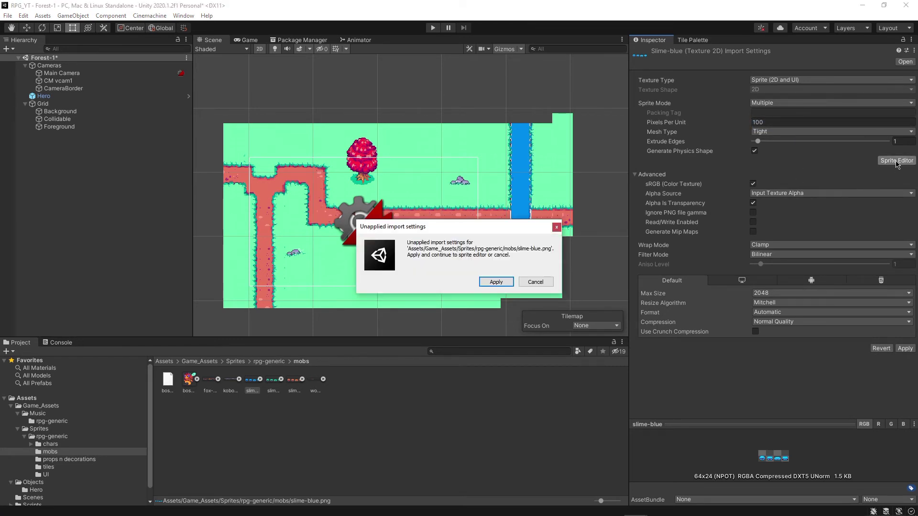
{"action": "left_click", "coordinate": [490, 282]}
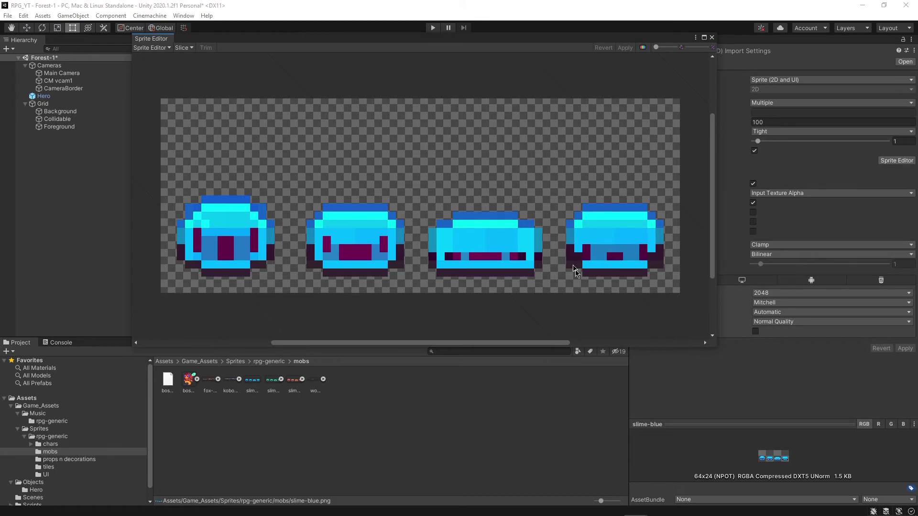
{"action": "left_click", "coordinate": [181, 49]}
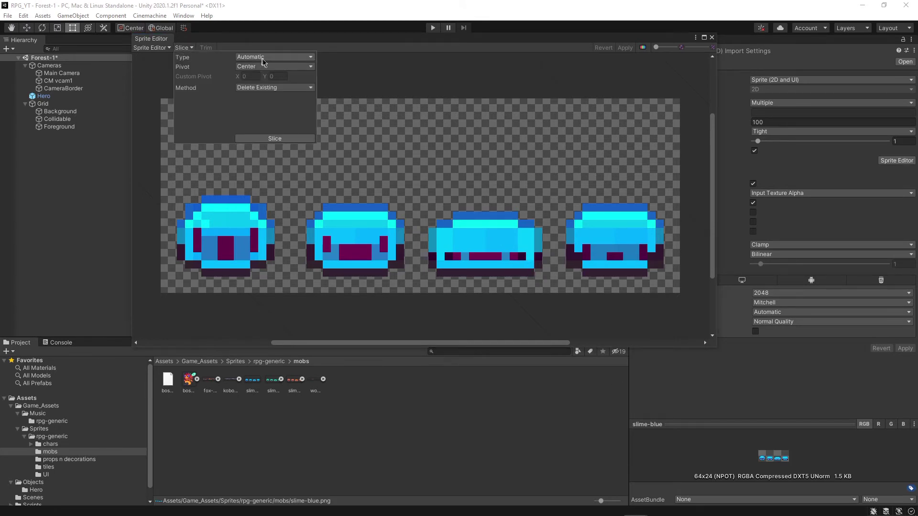
{"action": "left_click", "coordinate": [282, 57]}
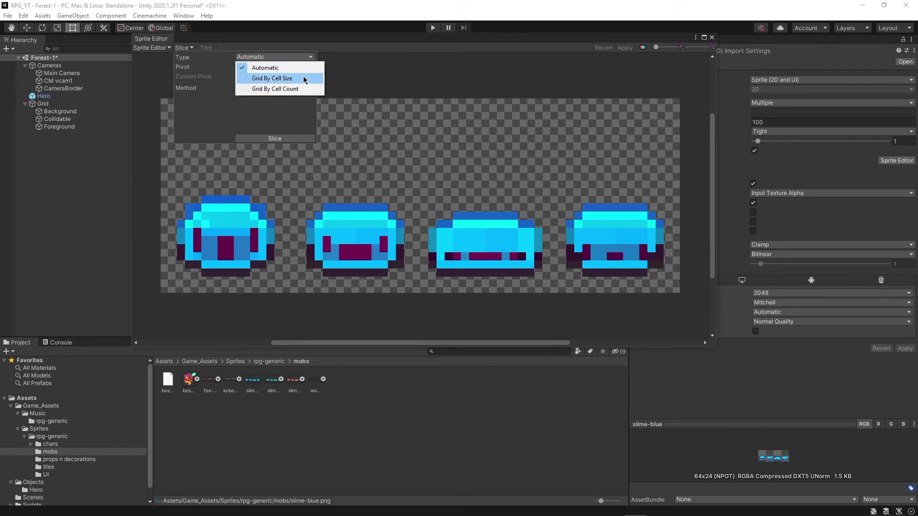
{"action": "left_click", "coordinate": [309, 90]}
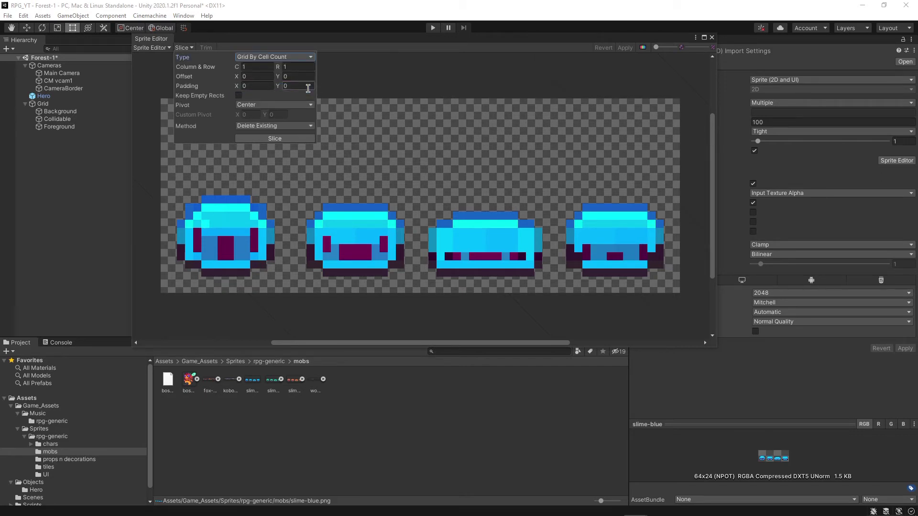
{"action": "left_click", "coordinate": [294, 66]}
{"action": "left_click", "coordinate": [256, 69]}
{"action": "left_click", "coordinate": [293, 138]}
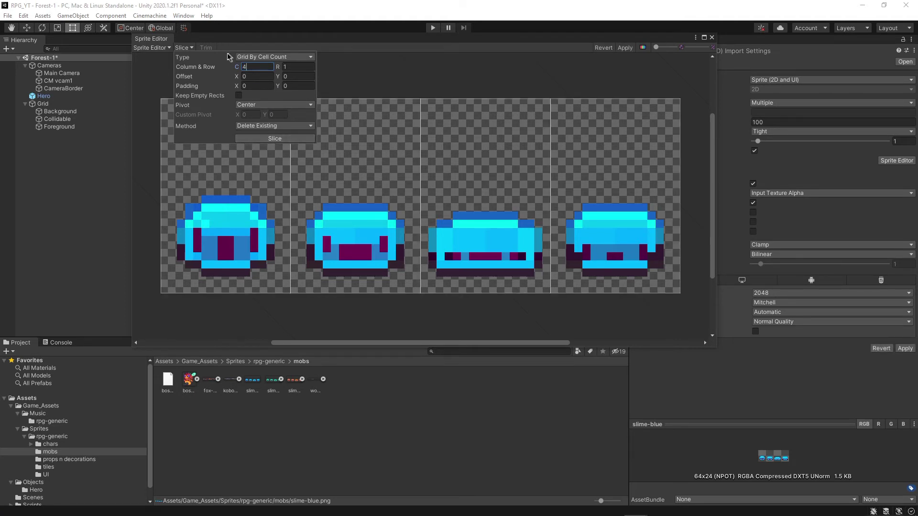
{"action": "left_click", "coordinate": [377, 75]}
- Lower the upper edge of all four slime sprite rectangles to a height of 14, apply the changes, and close the Sprite Editor
{"action": "left_click", "coordinate": [247, 111]}
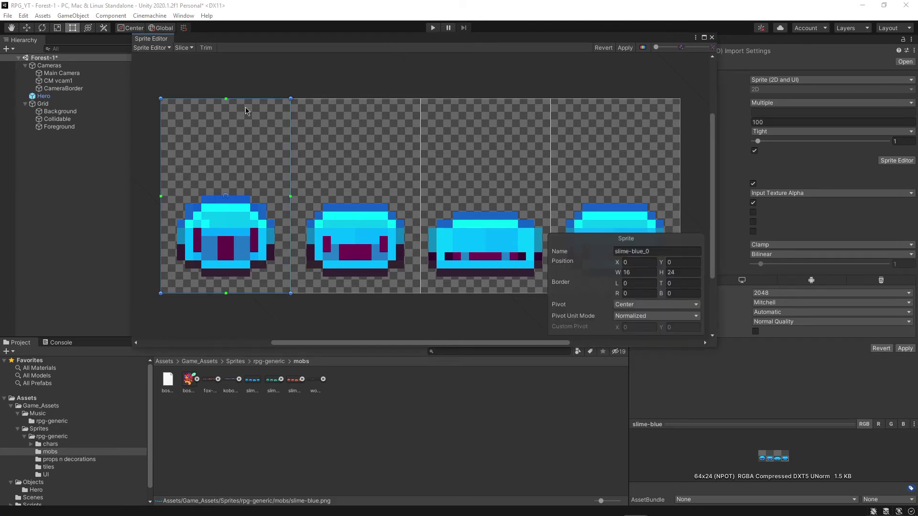
{"action": "left_click_drag", "start_coordinate": [241, 99], "coordinate": [244, 178]}
{"action": "left_click", "coordinate": [356, 105]}
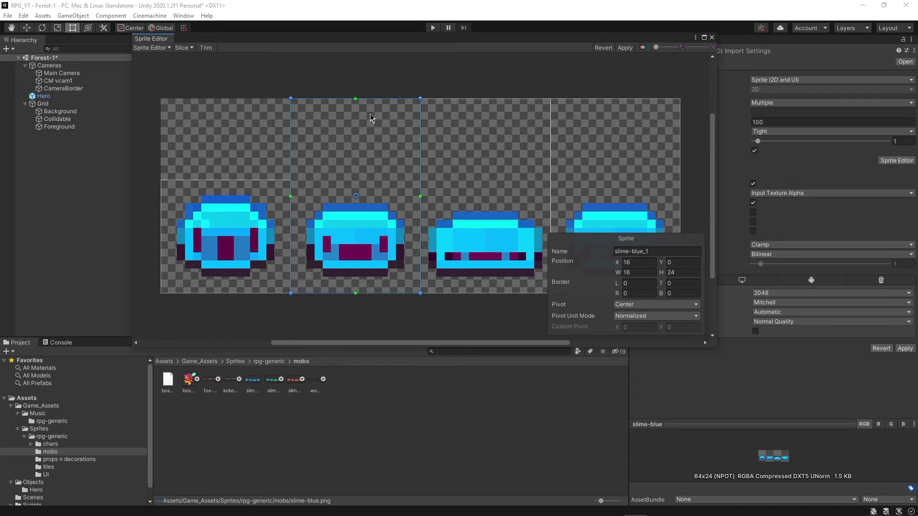
{"action": "left_click_drag", "start_coordinate": [374, 98], "coordinate": [370, 179]}
{"action": "left_click", "coordinate": [505, 107]}
{"action": "left_click_drag", "start_coordinate": [510, 99], "coordinate": [503, 179]}
{"action": "left_click", "coordinate": [603, 159]}
{"action": "left_click_drag", "start_coordinate": [639, 98], "coordinate": [636, 179]}
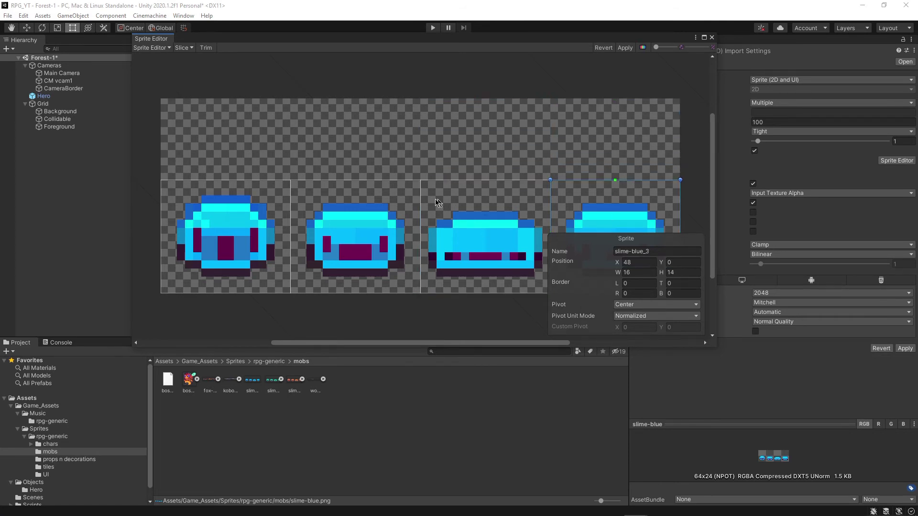
{"action": "left_click", "coordinate": [555, 141]}
{"action": "middle_click_drag", "start_coordinate": [555, 142], "coordinate": [600, 139]}
{"action": "left_click", "coordinate": [625, 48]}
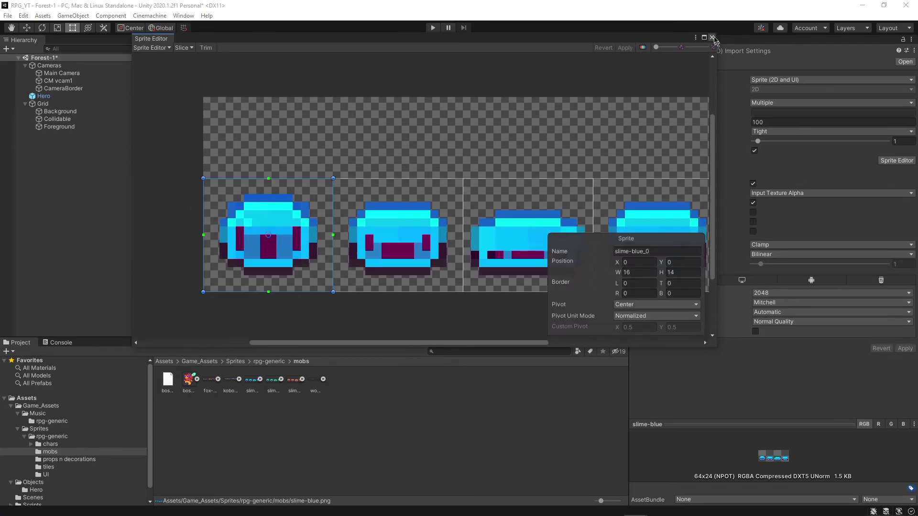
{"action": "left_click", "coordinate": [712, 39]}
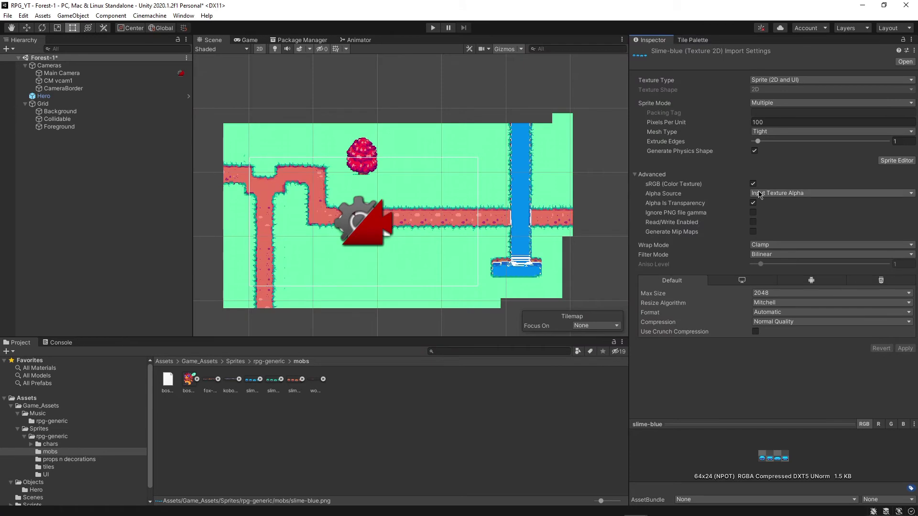
- Set the slime-blue texture's Filter Mode to Point (no filter) and apply it
{"action": "left_click", "coordinate": [788, 254]}
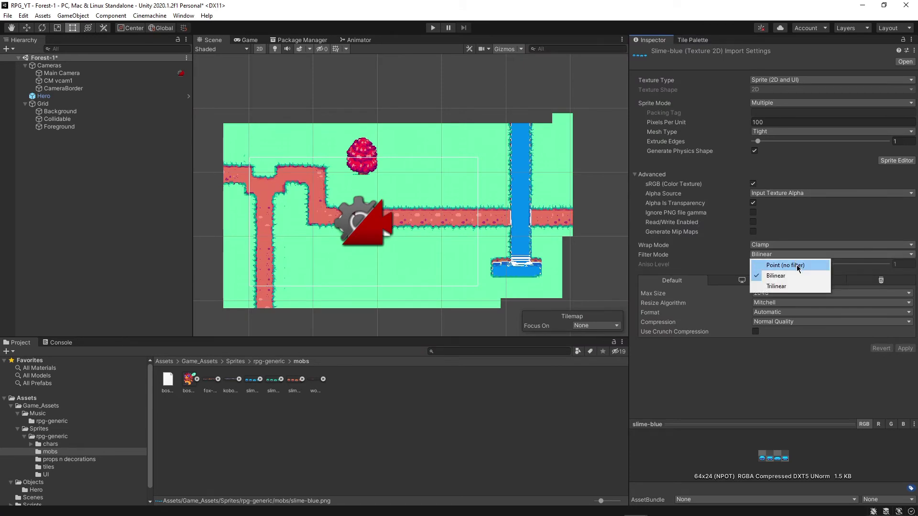
{"action": "left_click", "coordinate": [797, 265]}
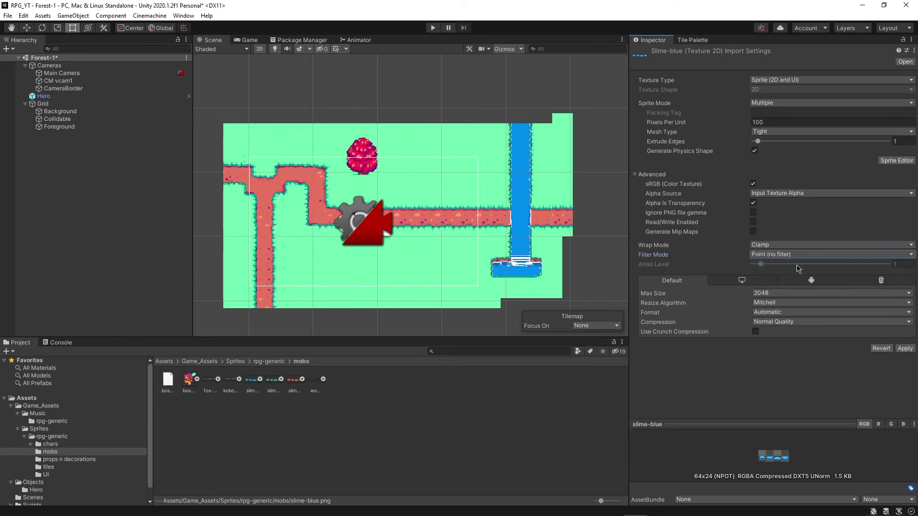
{"action": "left_click", "coordinate": [905, 348]}
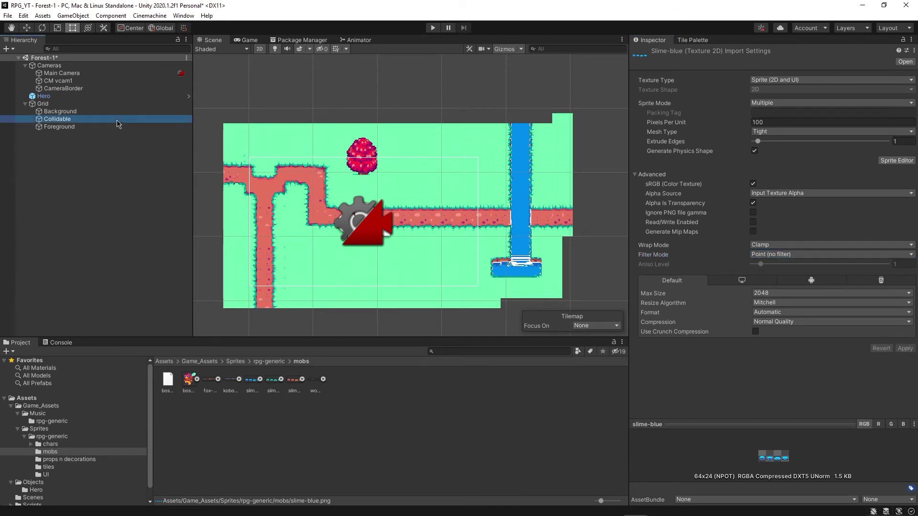
{"action": "left_click", "coordinate": [99, 135]}
{"action": "left_click", "coordinate": [100, 128]}
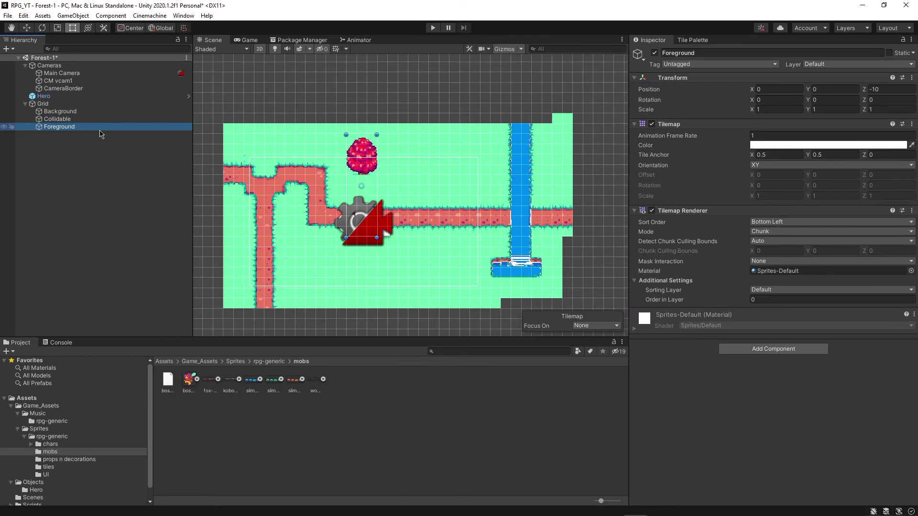
{"action": "left_click", "coordinate": [93, 119]}
- Add the slime-blue sprite sheet to the scene with its animation saved as blue-slime, and place the slime on the grass inside the path bend
{"action": "middle_click_drag", "start_coordinate": [270, 108], "coordinate": [338, 98]}
{"action": "left_click", "coordinate": [247, 391]}
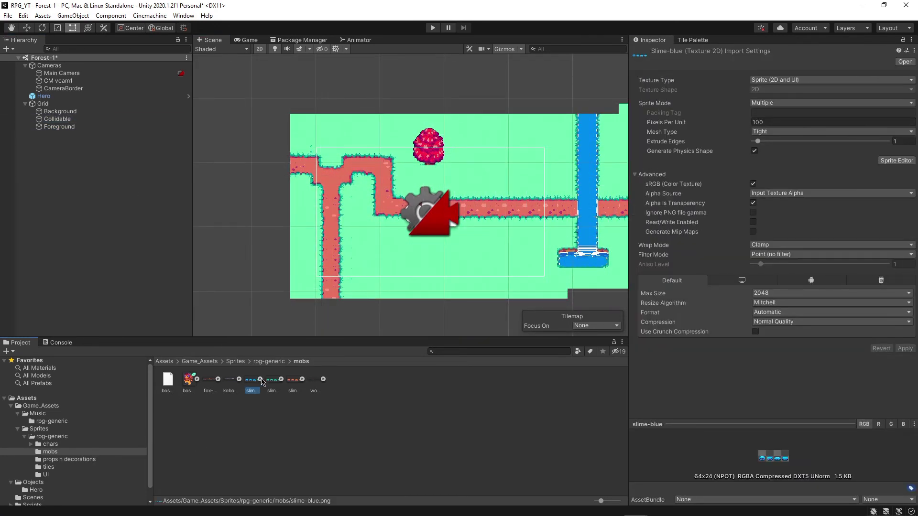
{"action": "left_click", "coordinate": [261, 379]}
{"action": "left_click", "coordinate": [259, 379]}
{"action": "left_click_drag", "start_coordinate": [251, 389], "coordinate": [376, 191]}
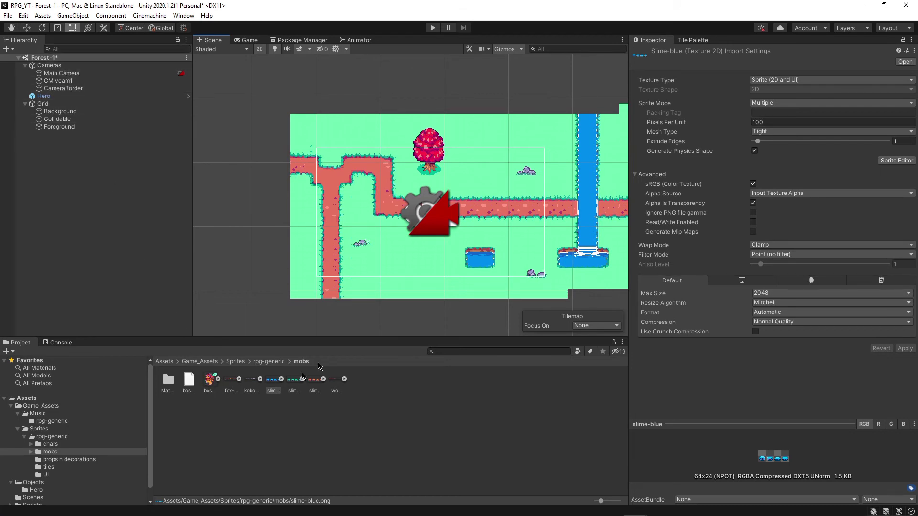
{"action": "left_click_drag", "start_coordinate": [270, 394], "coordinate": [366, 99]}
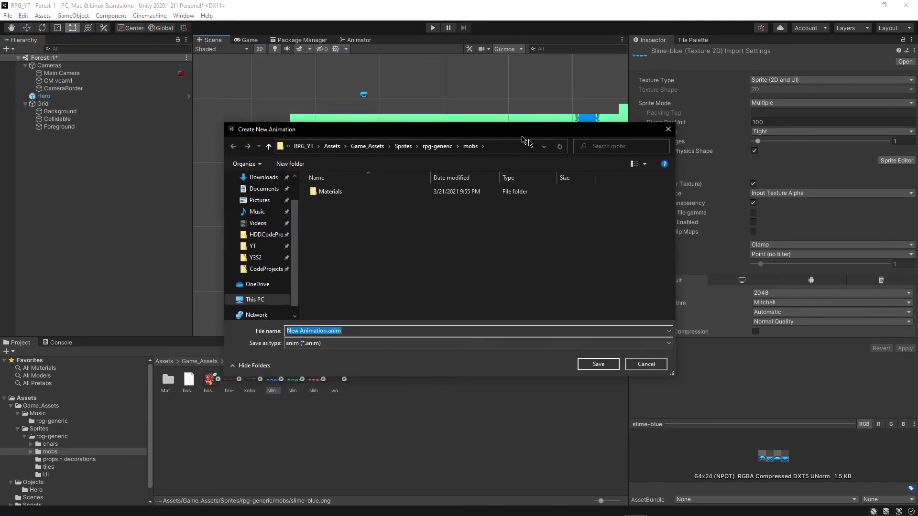
{"action": "left_click", "coordinate": [324, 331]}
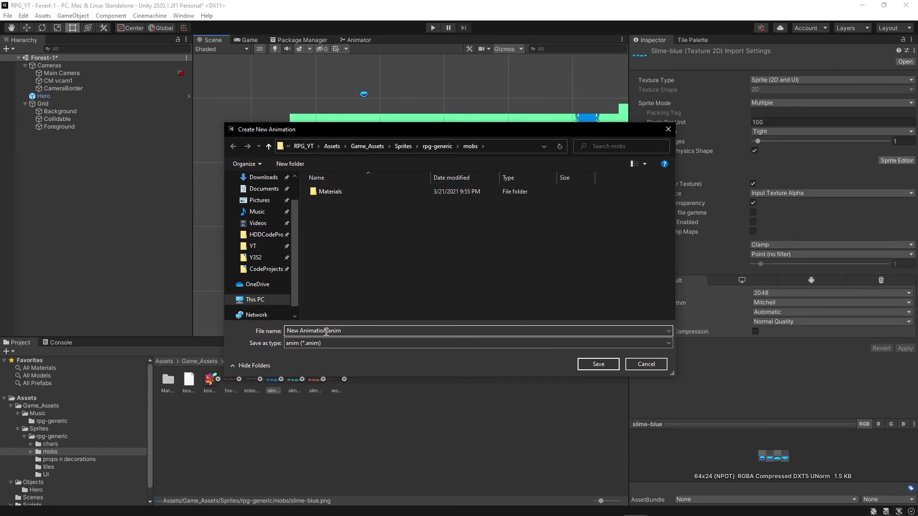
{"action": "left_click_drag", "start_coordinate": [326, 331], "coordinate": [245, 333]}
{"action": "type", "text": "blue-slime"}
{"action": "key", "text": "Return"}
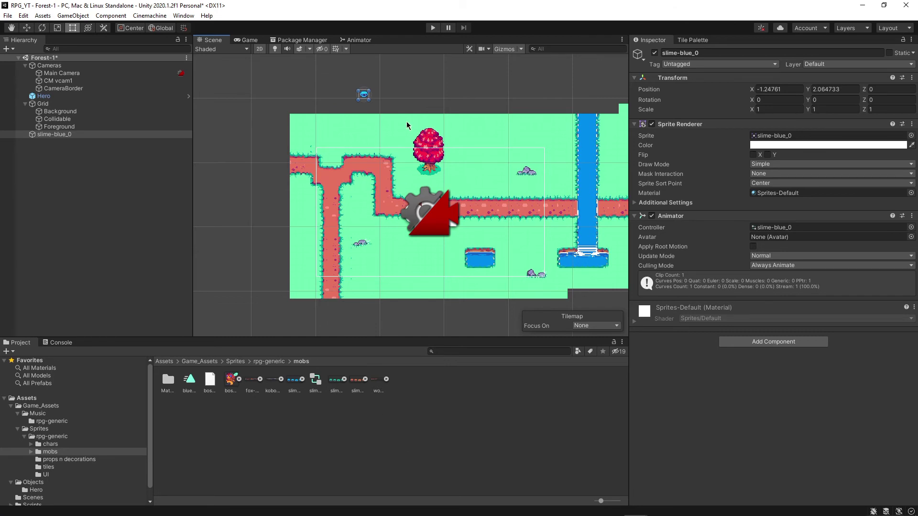
{"action": "left_click_drag", "start_coordinate": [363, 97], "coordinate": [365, 208]}
- Play-test the slime's animation while walking the Hero near it, and end the play test
{"action": "left_click", "coordinate": [433, 28]}
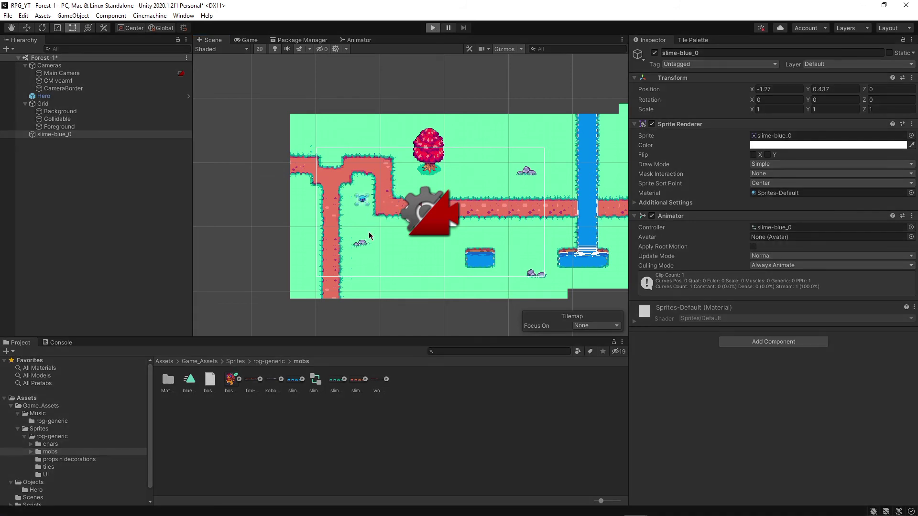
{"action": "key", "text": "a"}
{"action": "key", "text": "w"}
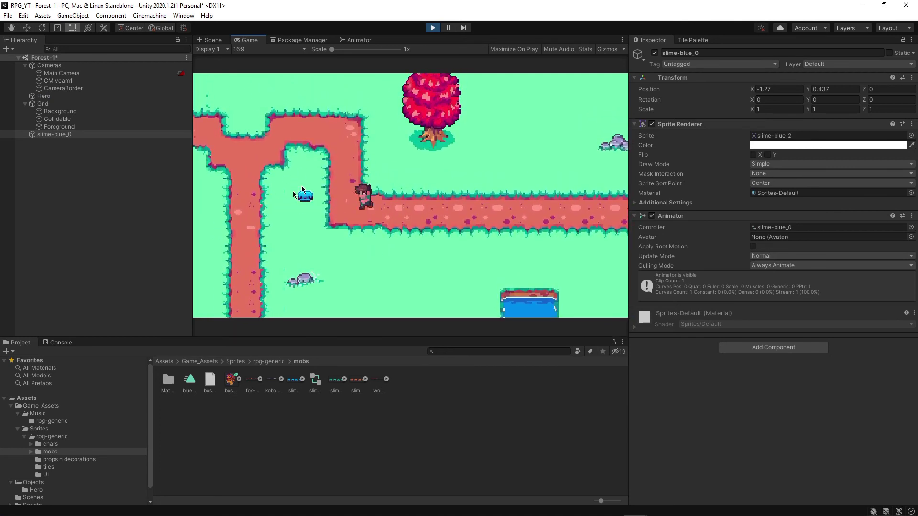
{"action": "key", "text": "a"}
{"action": "key", "text": "s"}
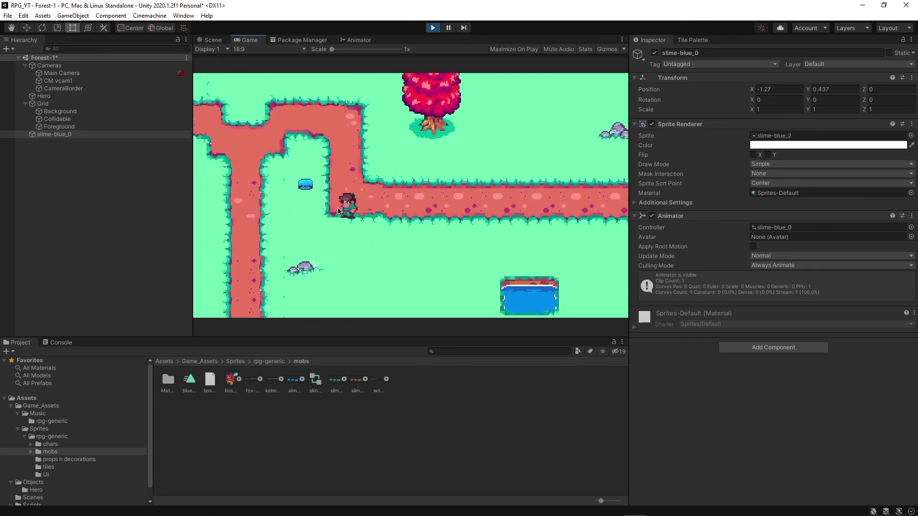
{"action": "key", "text": "Left"}
{"action": "key", "text": "Down"}
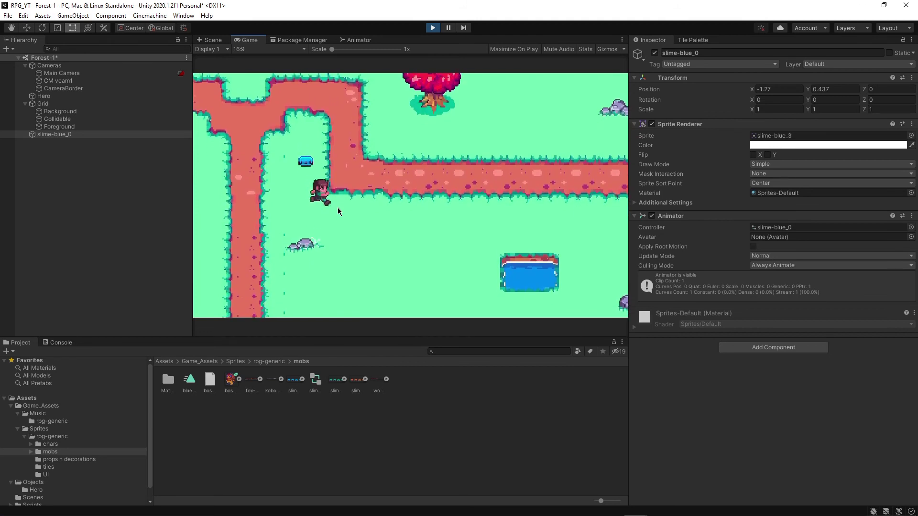
{"action": "key", "text": "Up"}
{"action": "key", "text": "Right"}
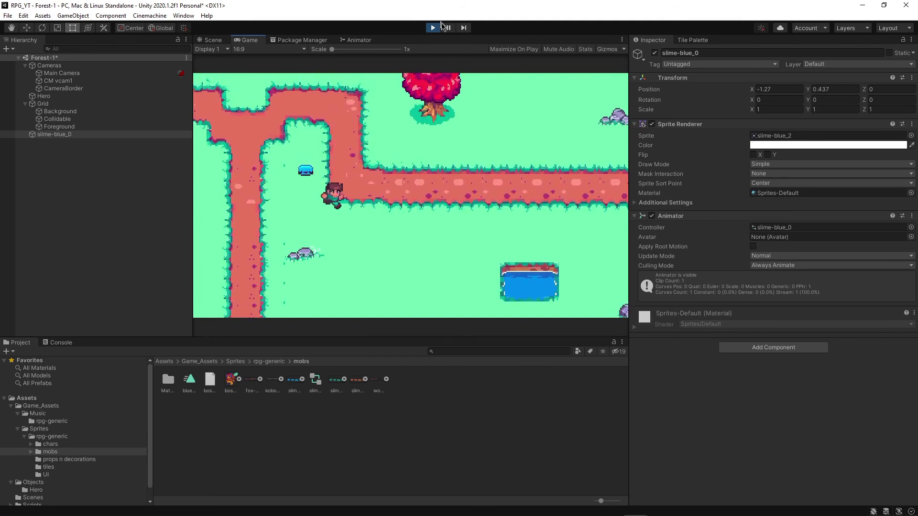
{"action": "left_click", "coordinate": [433, 27]}
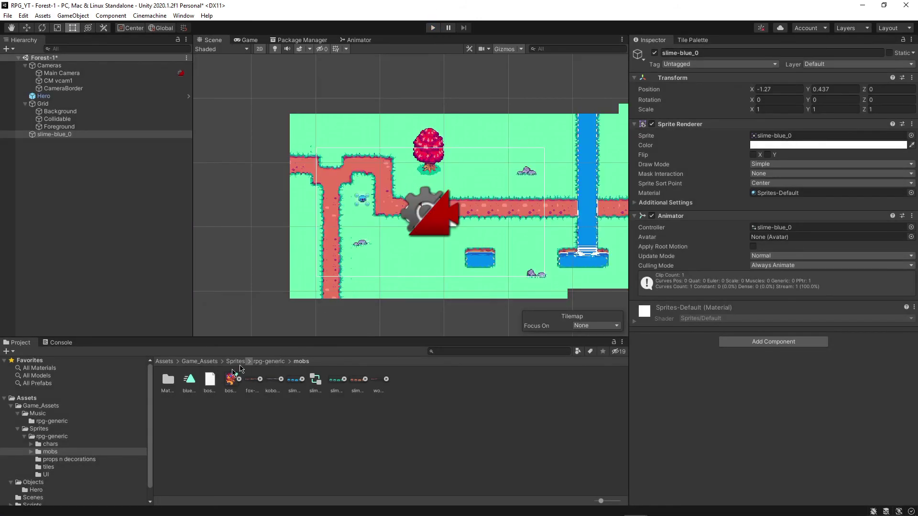
- Open the slime-blue_0 animator controller from the mobs folder and place the blue-slime state directly below Entry
{"action": "left_click", "coordinate": [195, 388]}
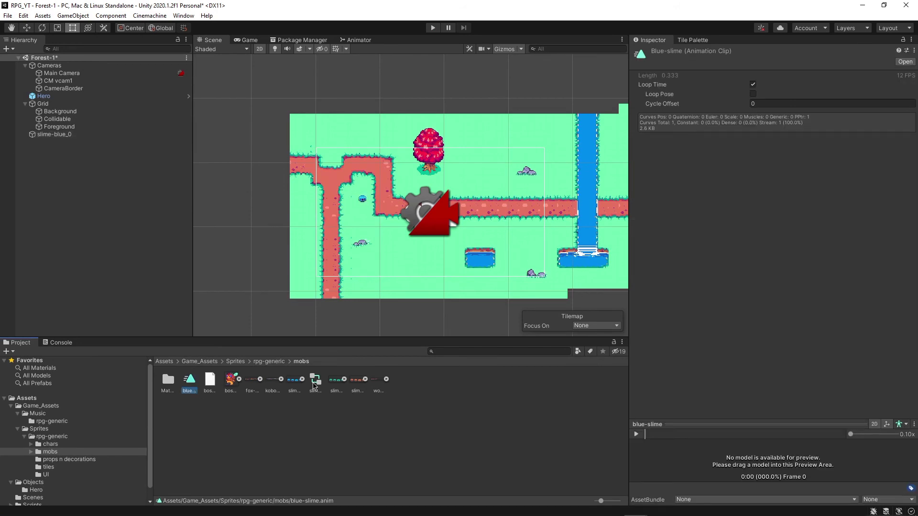
{"action": "left_click", "coordinate": [315, 383]}
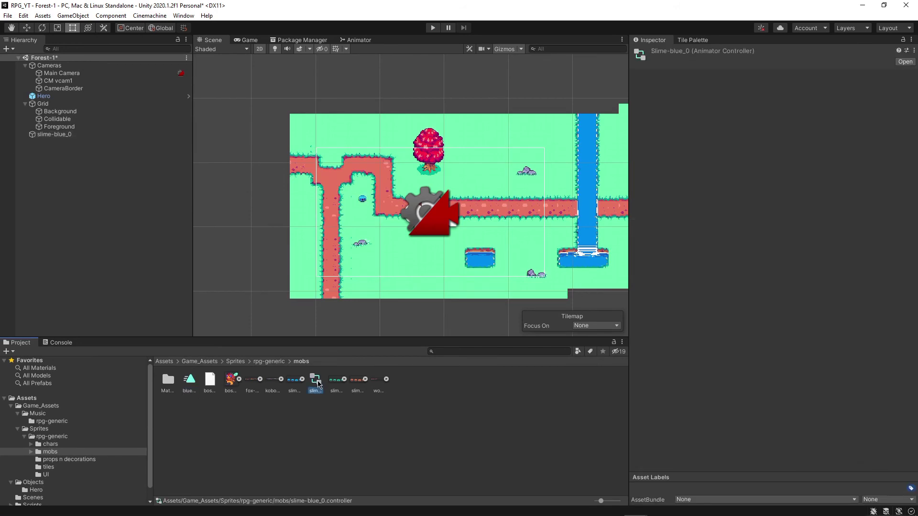
{"action": "double_click", "coordinate": [318, 384]}
{"action": "middle_click_drag", "start_coordinate": [414, 190], "coordinate": [401, 247]}
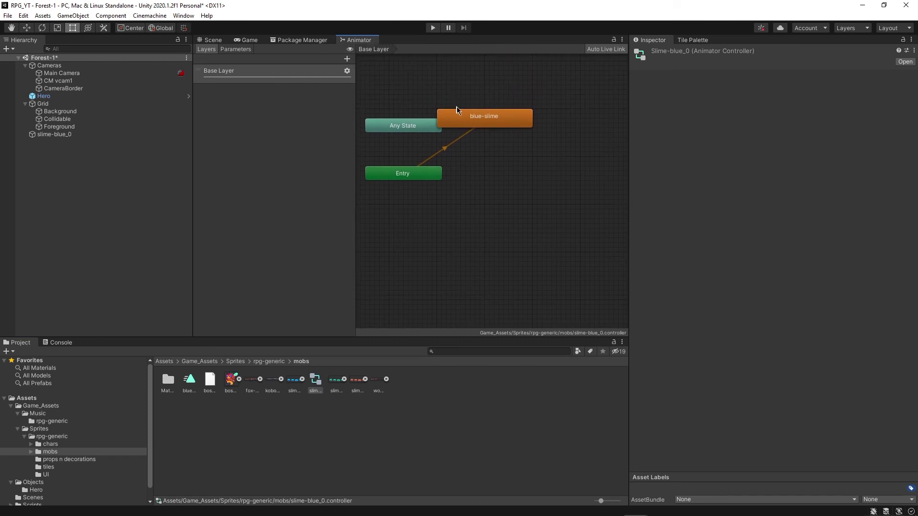
{"action": "left_click_drag", "start_coordinate": [459, 109], "coordinate": [403, 208]}
{"action": "middle_click_drag", "start_coordinate": [469, 190], "coordinate": [546, 187]}
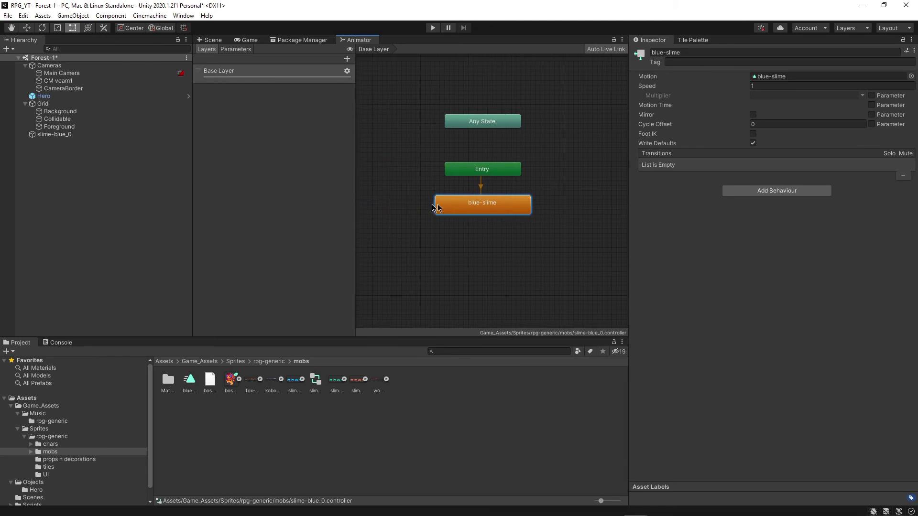
- Set the speed of the blue-slime animation state to 0.5
{"action": "left_click", "coordinate": [374, 174]}
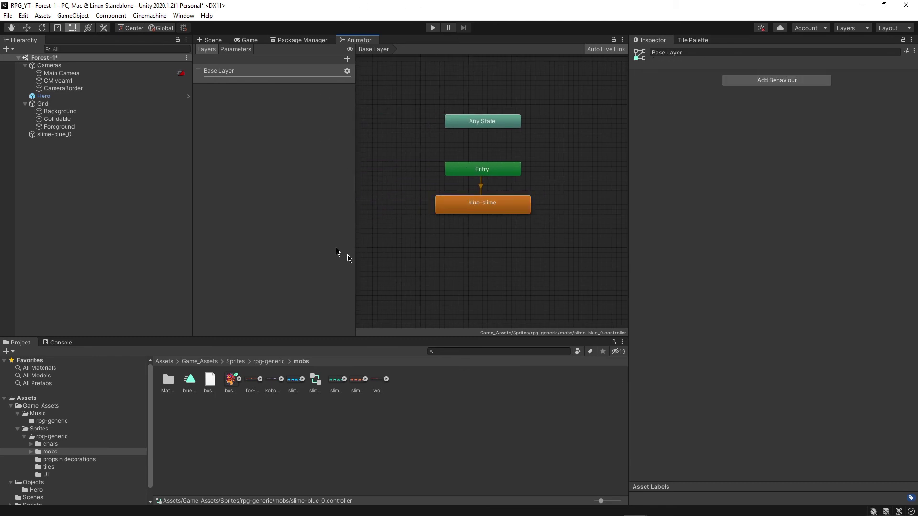
{"action": "left_click", "coordinate": [316, 385]}
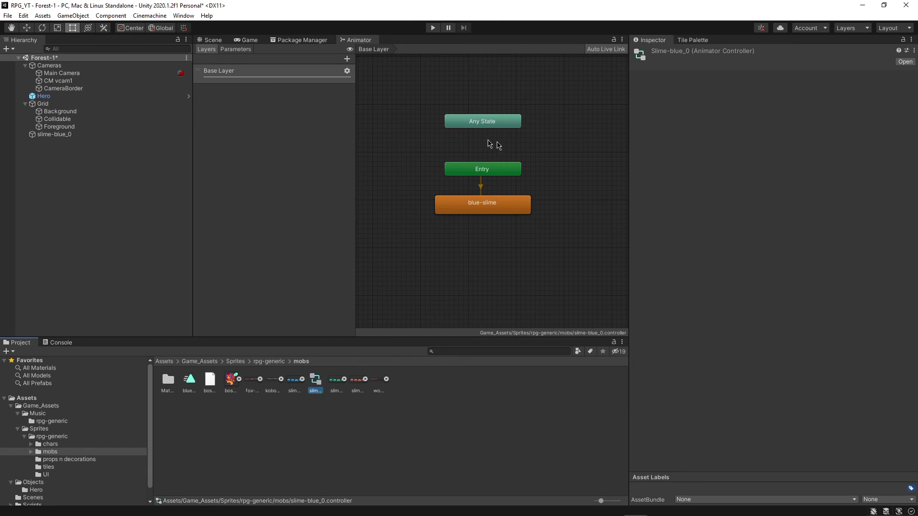
{"action": "left_click_drag", "start_coordinate": [573, 142], "coordinate": [544, 183]}
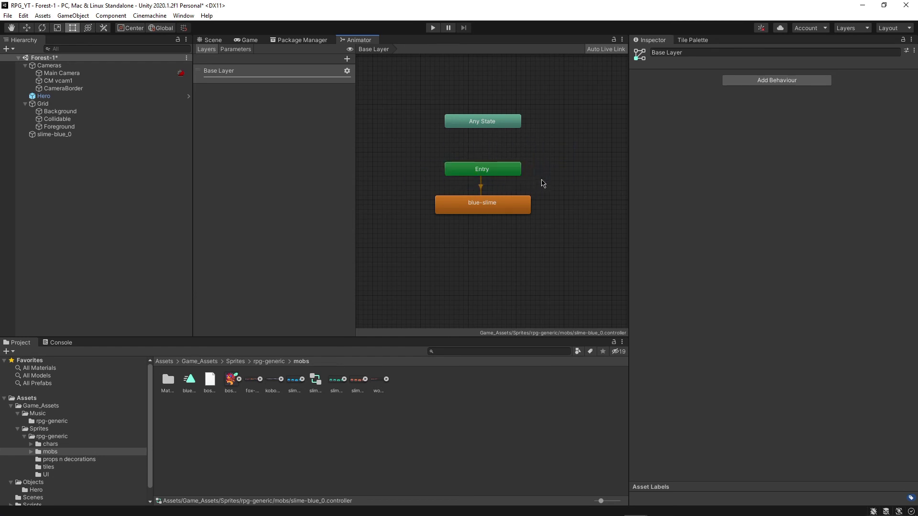
{"action": "left_click", "coordinate": [482, 211]}
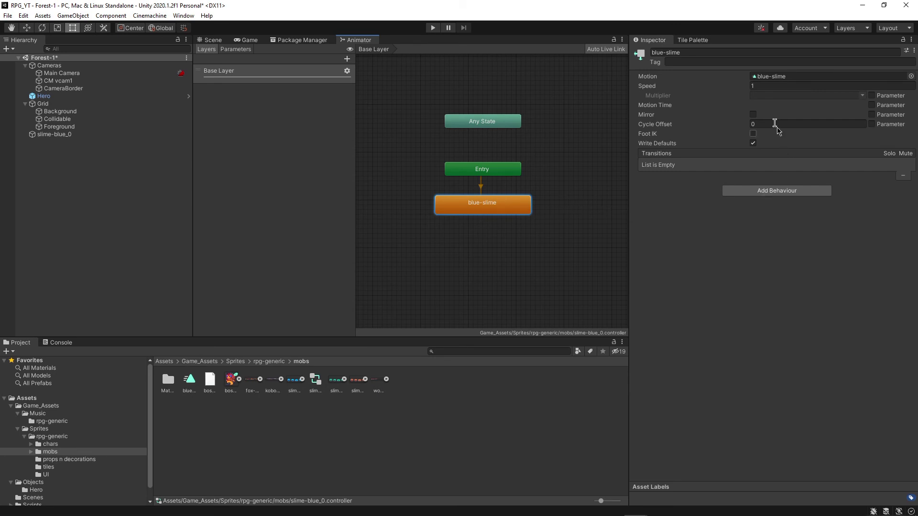
{"action": "left_click", "coordinate": [765, 85]}
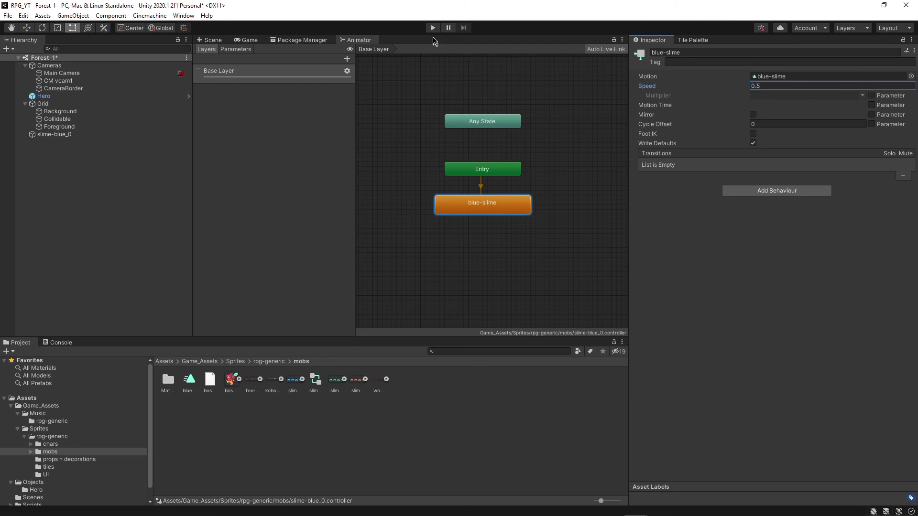
- Play-test the slowed slime animation while walking the Hero around the path bend near the slime, and end the play test
{"action": "left_click", "coordinate": [432, 28]}
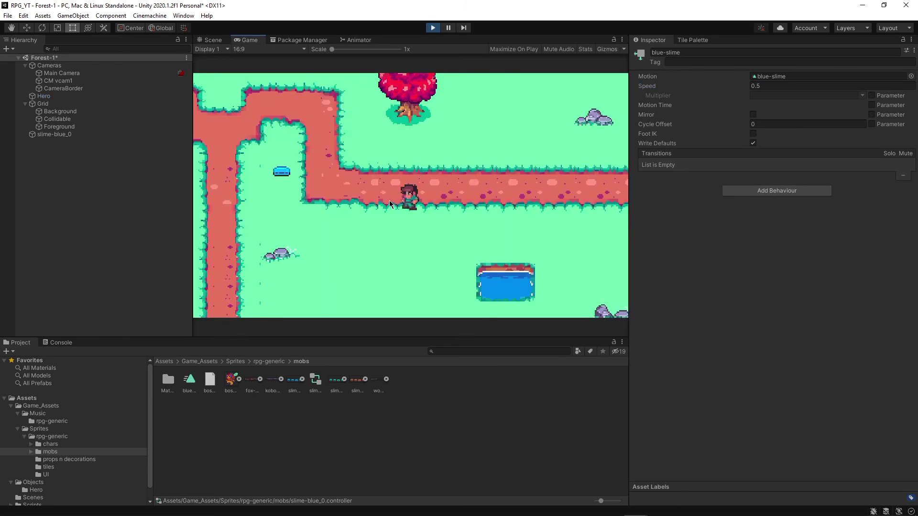
{"action": "key", "text": "Left"}
{"action": "key", "text": "Up"}
{"action": "key", "text": "Left"}
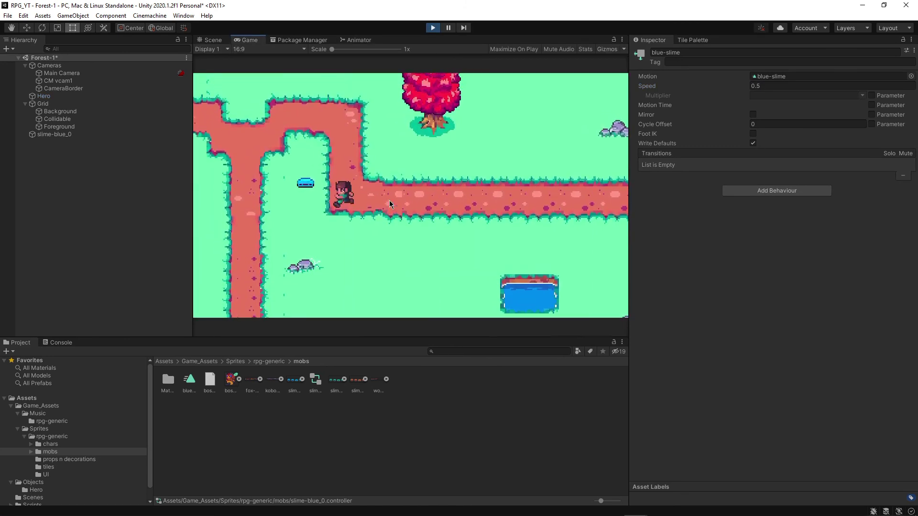
{"action": "key", "text": "Up"}
{"action": "key", "text": "Left"}
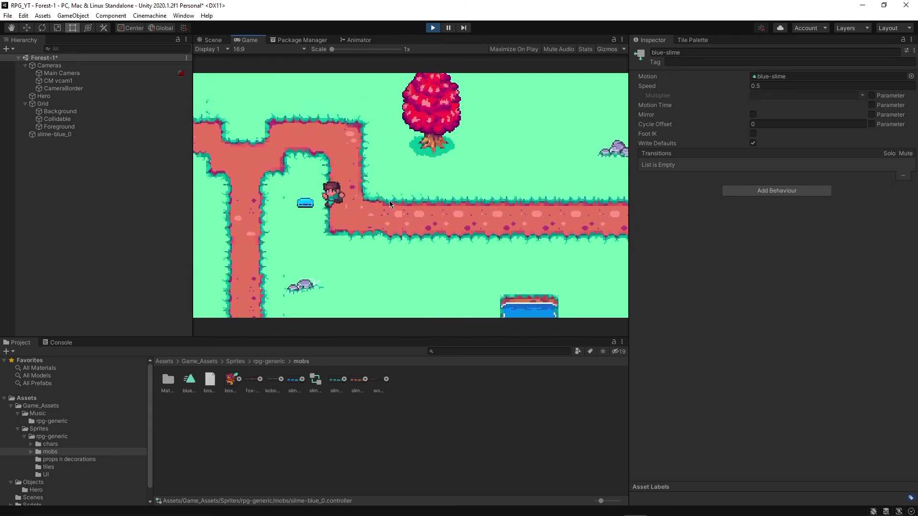
{"action": "key", "text": "Down"}
{"action": "key", "text": "Left"}
{"action": "key", "text": "Down"}
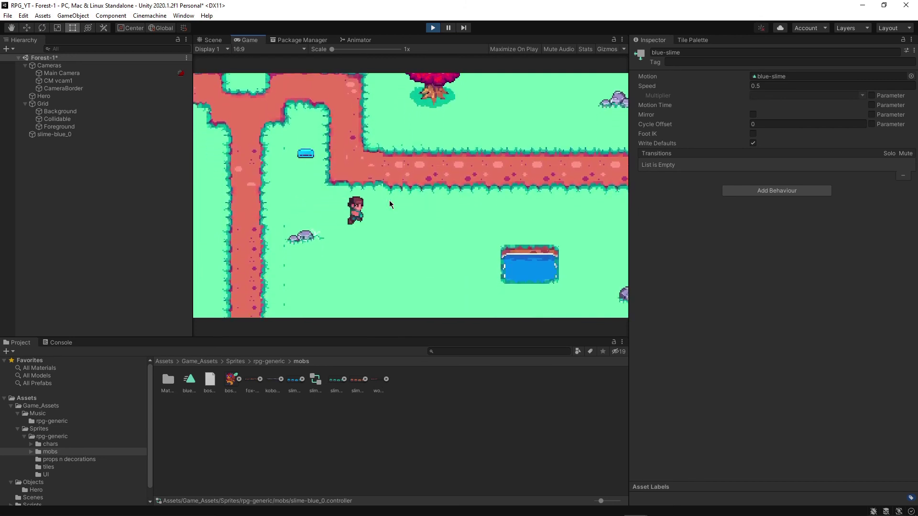
{"action": "key", "text": "Left"}
{"action": "key", "text": "Up"}
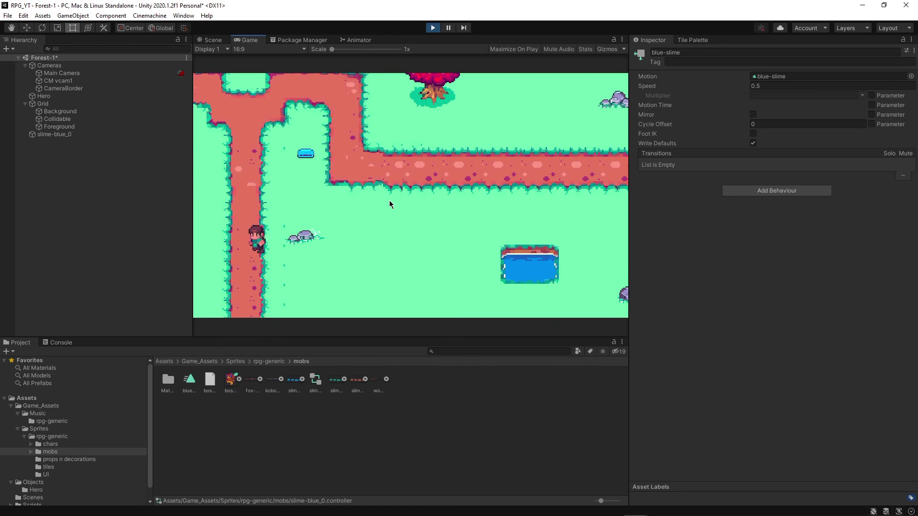
{"action": "left_click", "coordinate": [433, 27]}
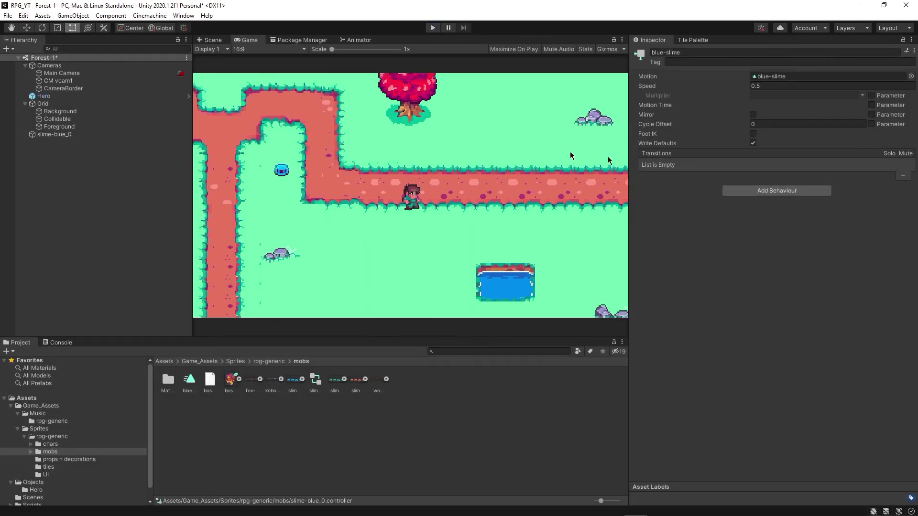
- Return to the scene view and create a folder named Mobs inside the Objects folder
{"action": "left_click", "coordinate": [355, 39]}
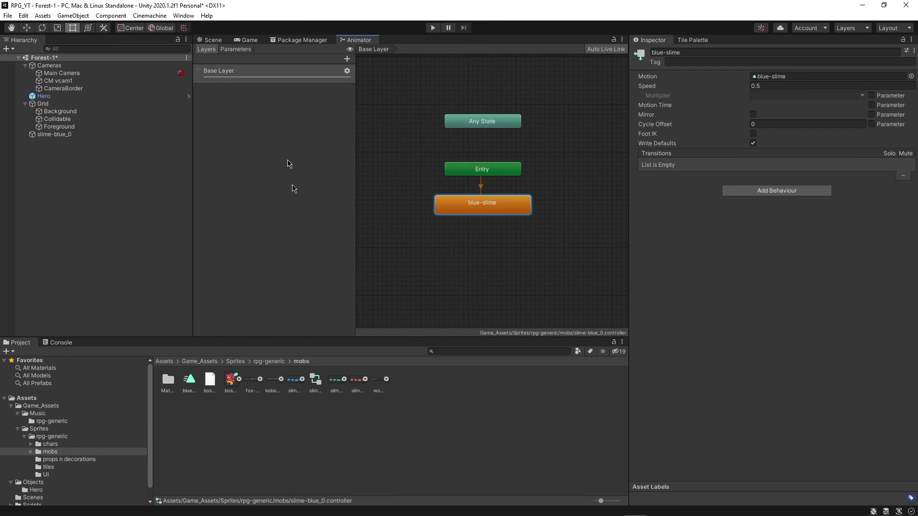
{"action": "left_click", "coordinate": [210, 40]}
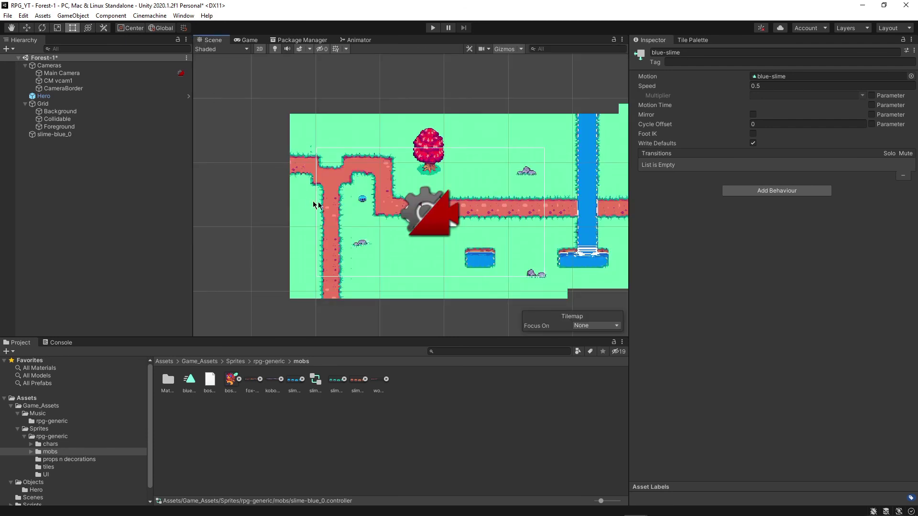
{"action": "left_click", "coordinate": [363, 201]}
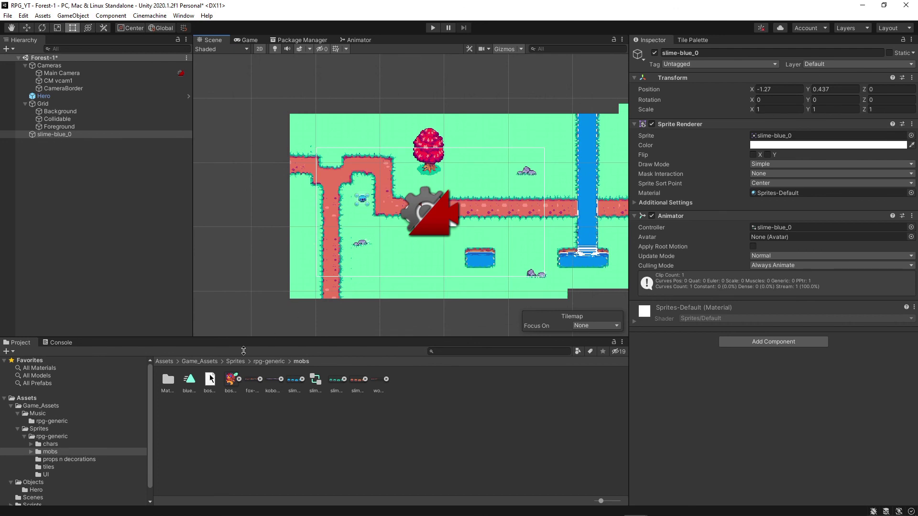
{"action": "scroll", "coordinate": [63, 426], "scroll_direction": "down", "scroll_amount": 1}
{"action": "left_click", "coordinate": [53, 478]}
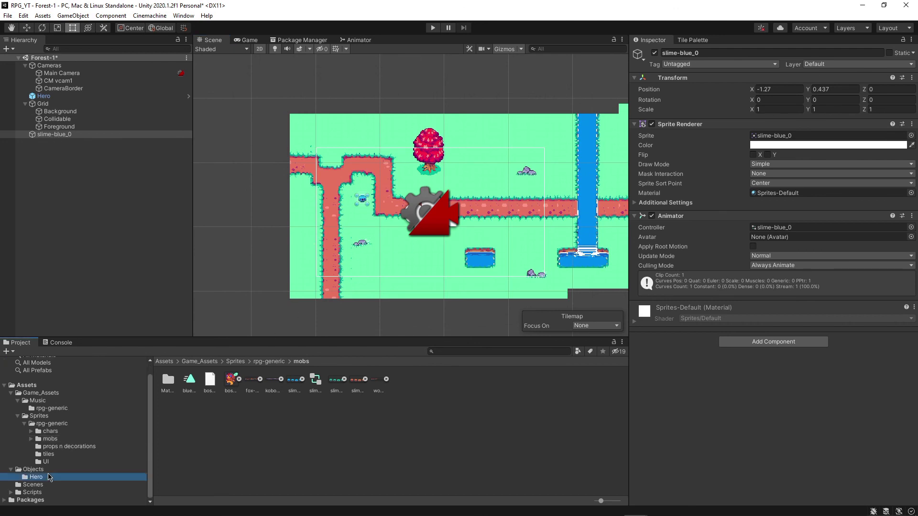
{"action": "left_click", "coordinate": [33, 470]}
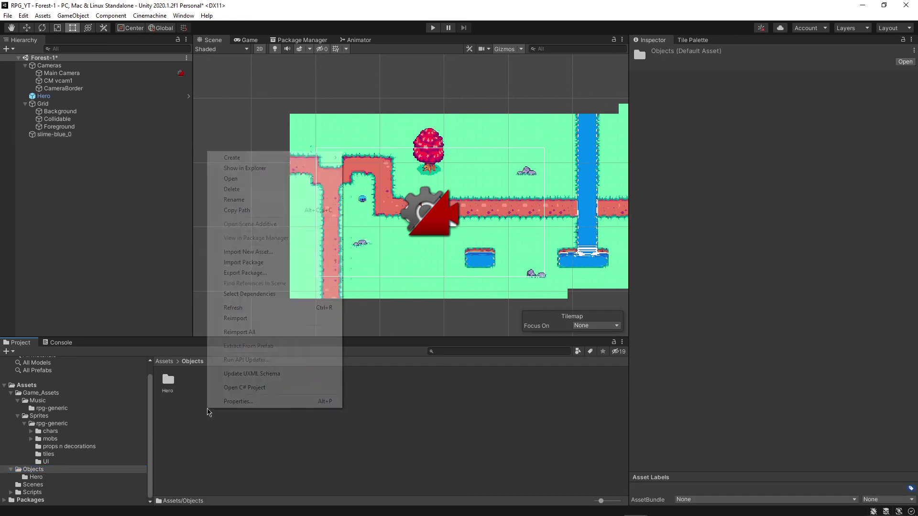
{"action": "right_click", "coordinate": [206, 416]}
{"action": "mouse_move", "coordinate": [287, 160]}
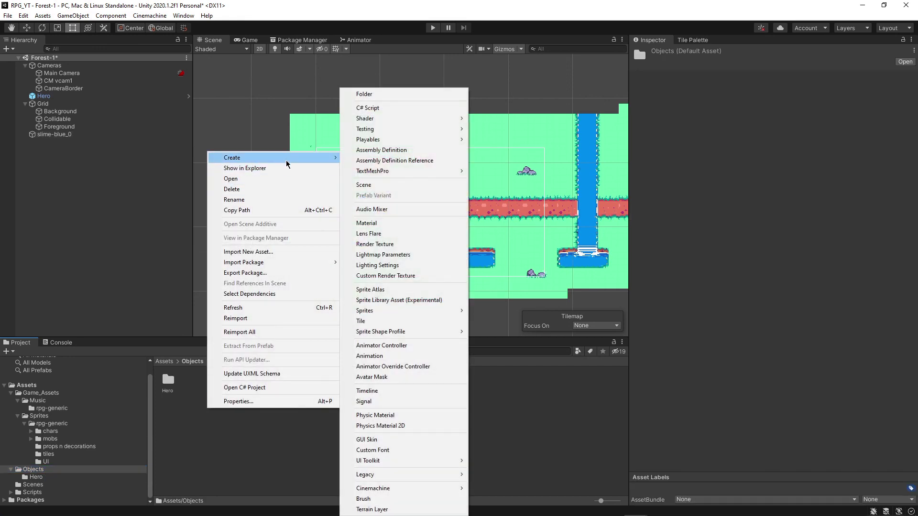
{"action": "left_click", "coordinate": [402, 94]}
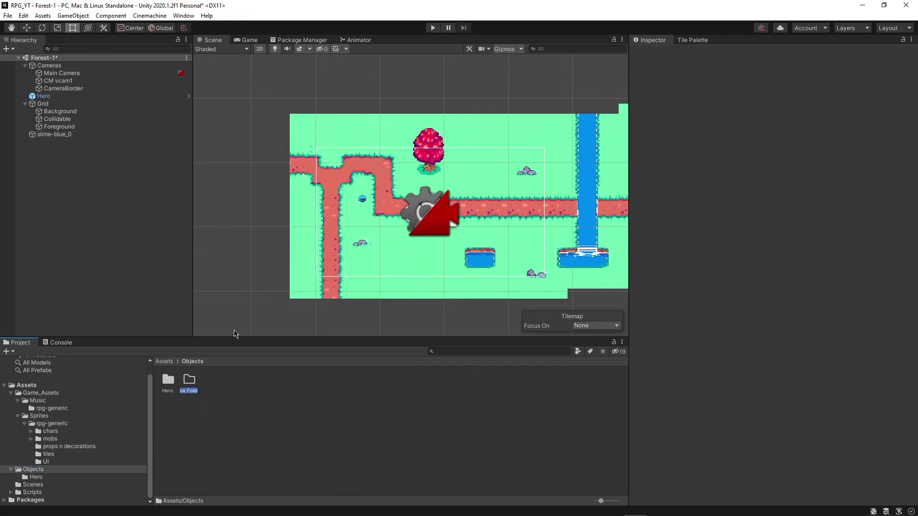
{"action": "type", "text": "Mobs"}
{"action": "key", "text": "Return"}
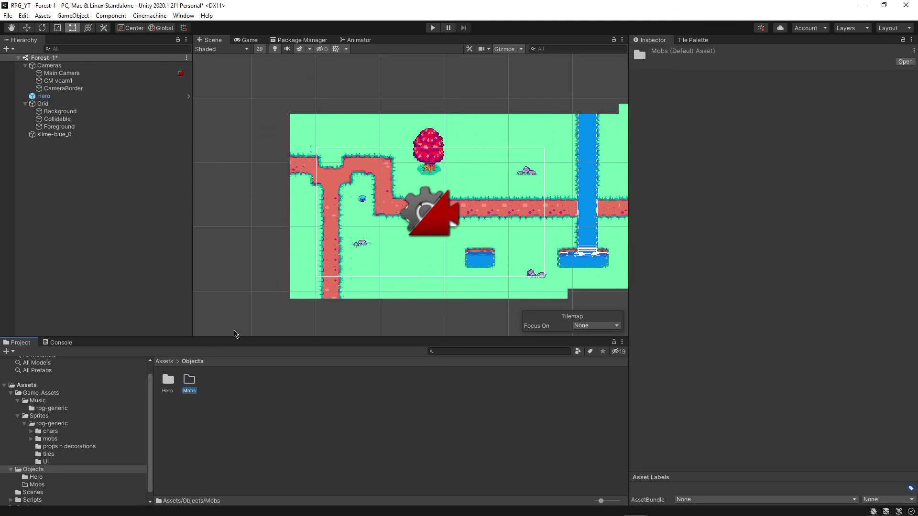
- Save slime-blue_0 as a prefab in the Mobs folder and rename its scene object to Blue Slime
{"action": "double_click", "coordinate": [193, 382]}
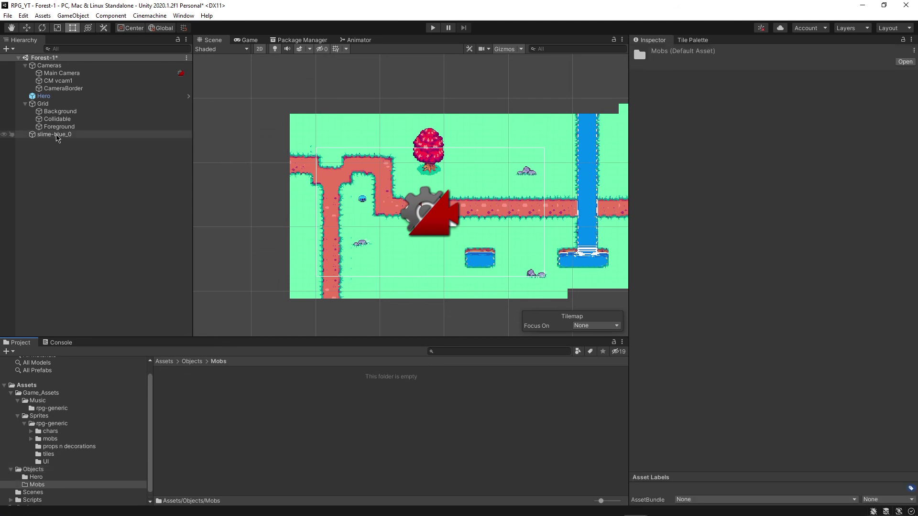
{"action": "left_click_drag", "start_coordinate": [57, 138], "coordinate": [255, 412]}
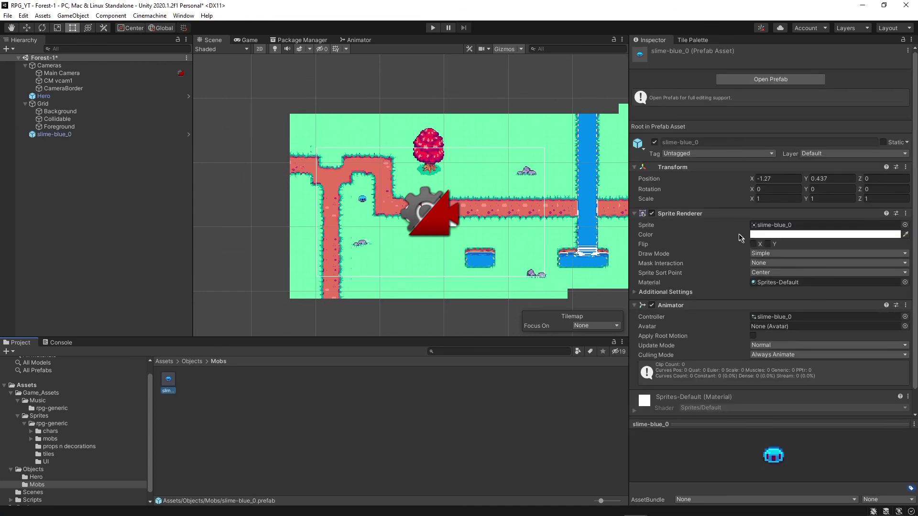
{"action": "right_click", "coordinate": [53, 134]}
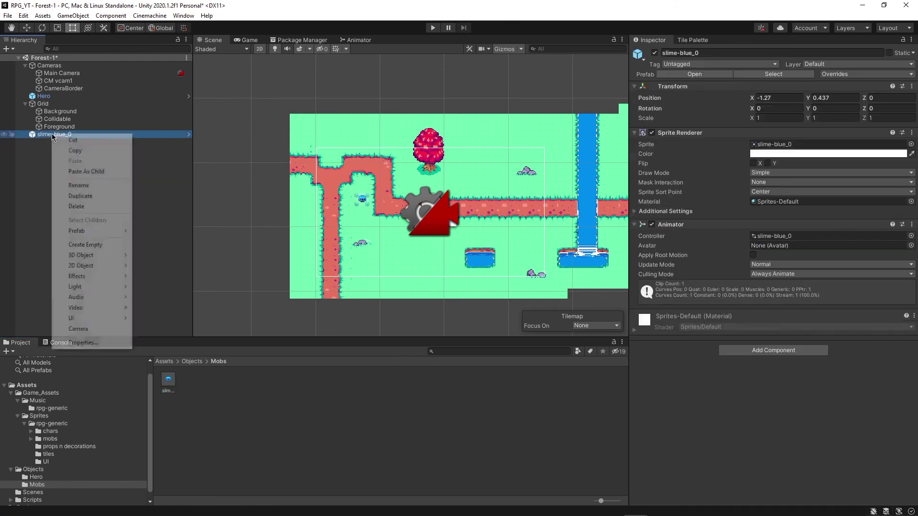
{"action": "left_click", "coordinate": [99, 185]}
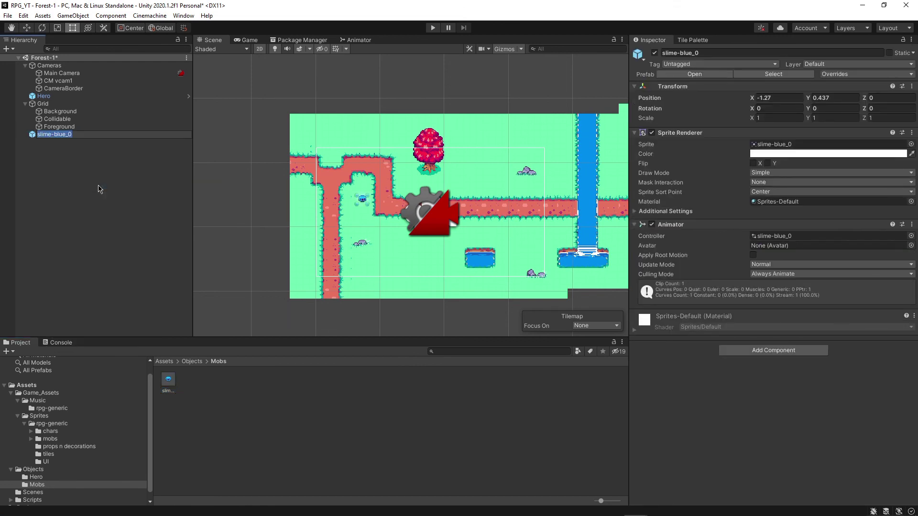
{"action": "type", "text": "Blue Slime"}
{"action": "key", "text": "Return"}
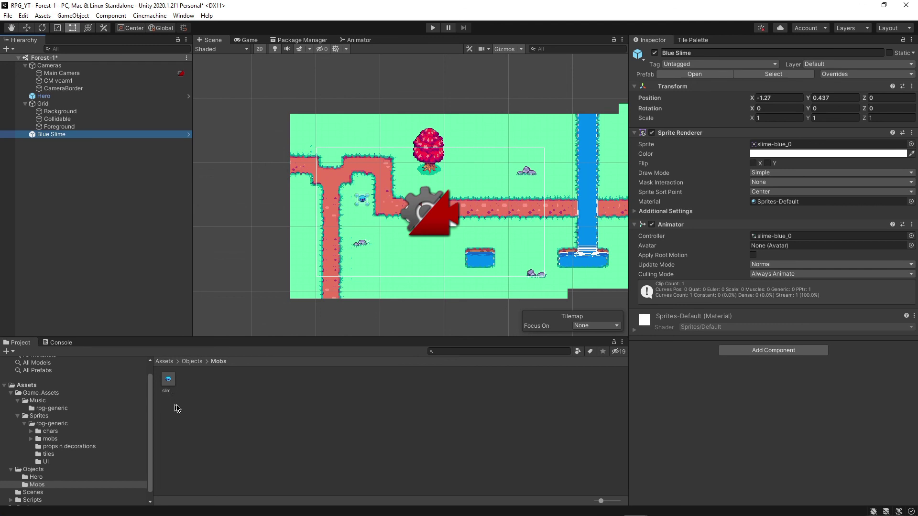
- Open the slime-blue_0 prefab, rename its root object and prefab file to Blue Slime, and return to the scene
{"action": "left_click", "coordinate": [168, 387]}
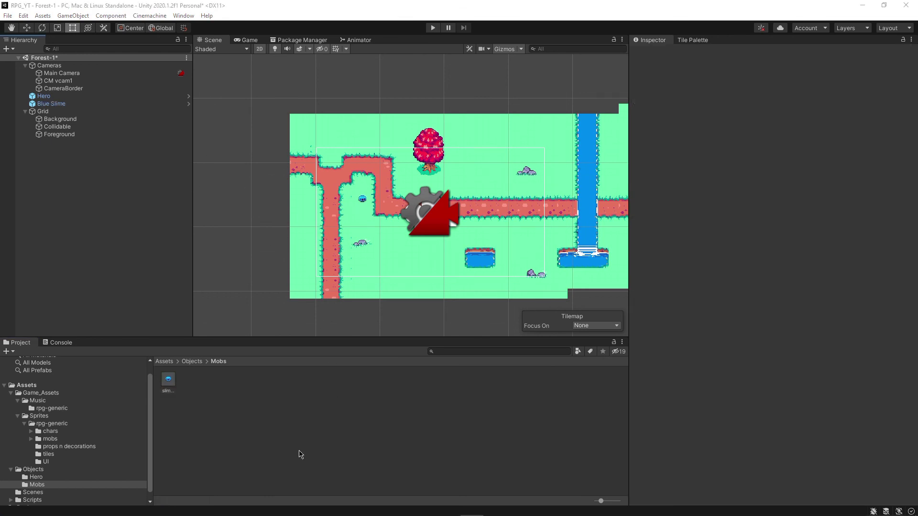
{"action": "left_click", "coordinate": [172, 385]}
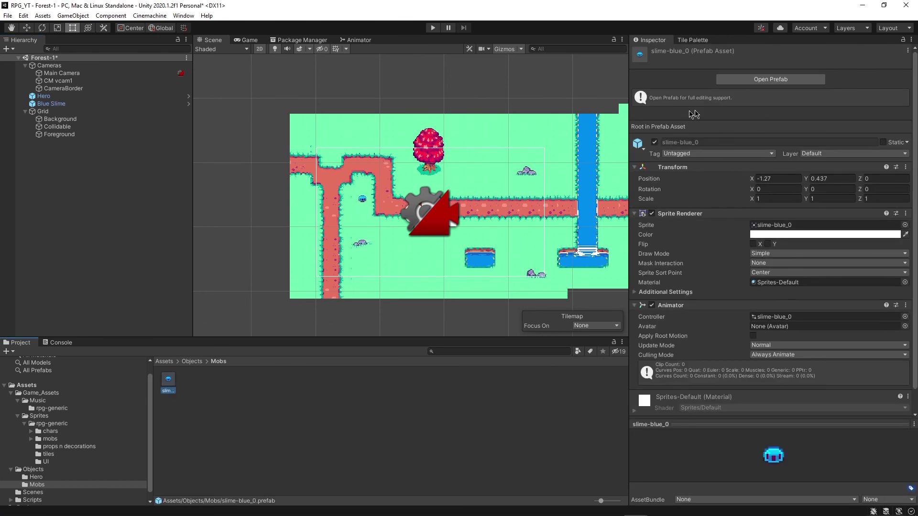
{"action": "left_click", "coordinate": [760, 81]}
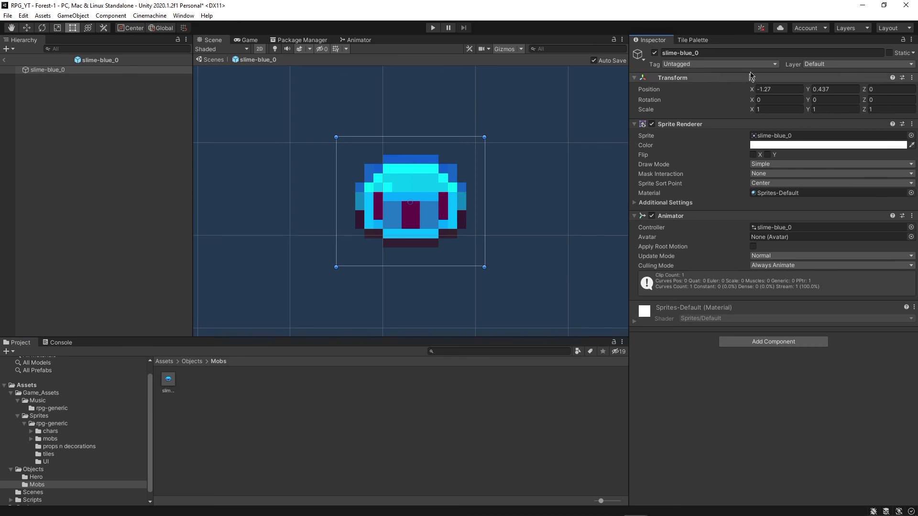
{"action": "left_click", "coordinate": [737, 51]}
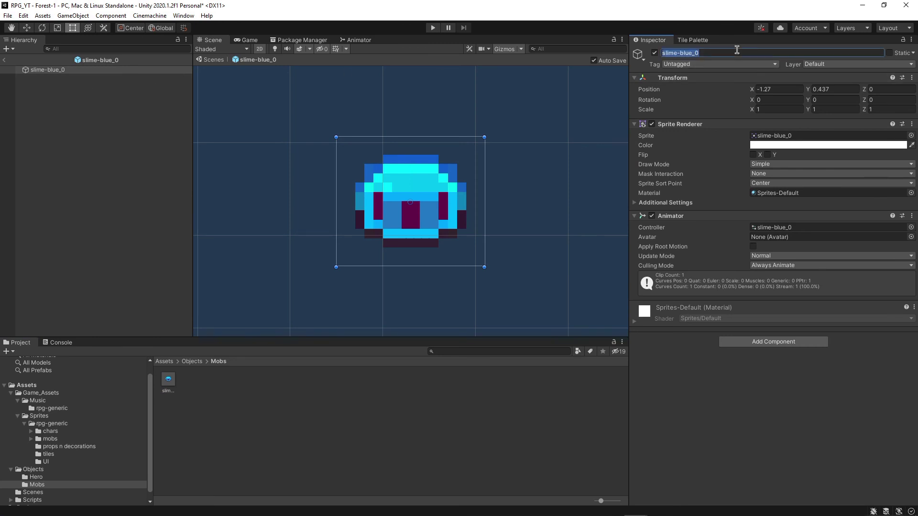
{"action": "type", "text": "Blue Slime"}
{"action": "key", "text": "Return"}
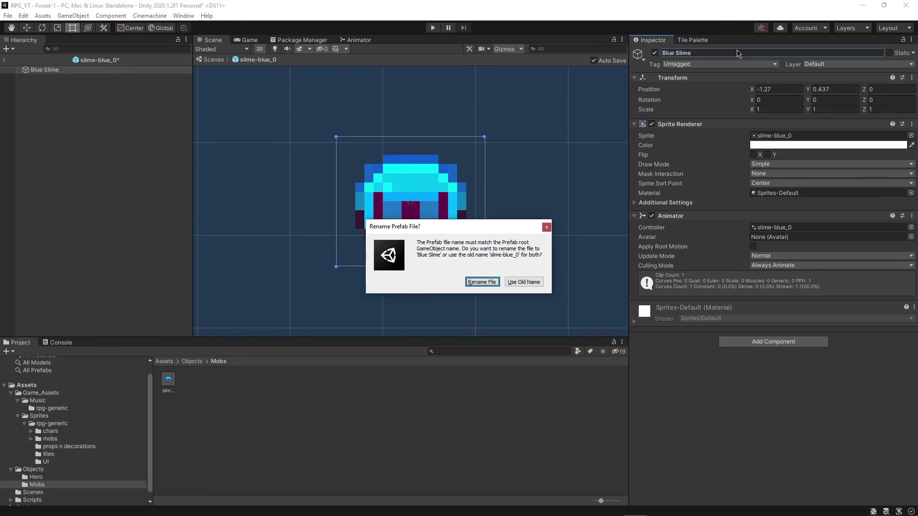
{"action": "left_click", "coordinate": [486, 283]}
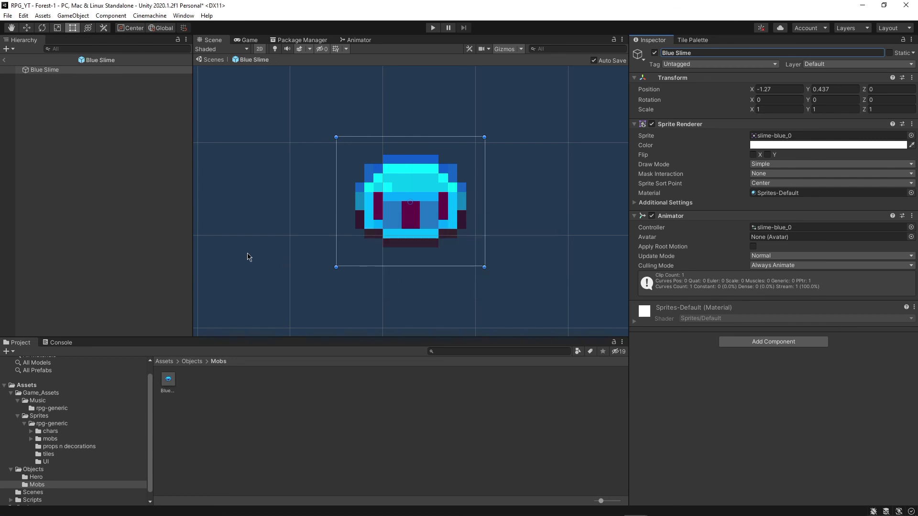
{"action": "left_click", "coordinate": [4, 60]}
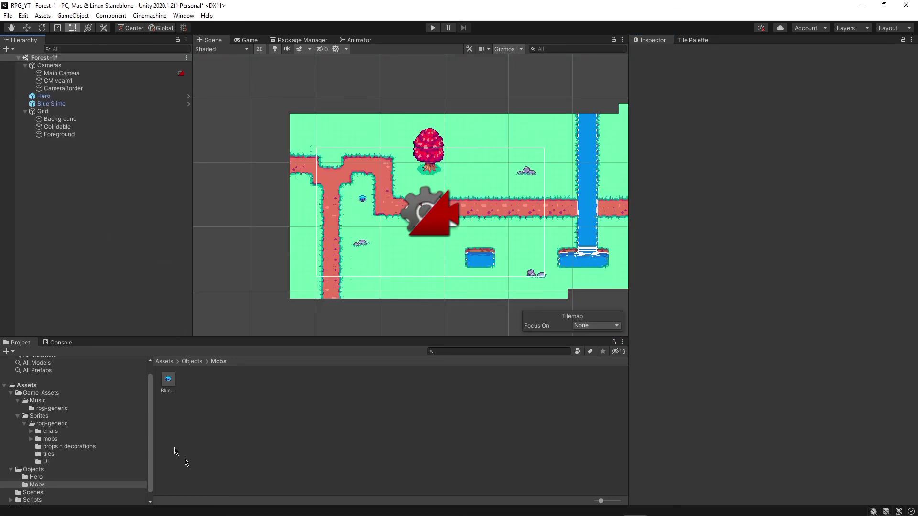
- Add a second Blue Slime from the prefab and place it on the grass between the path bend and the red tree, at about X -0.695, Y 0.758
{"action": "left_click", "coordinate": [173, 383]}
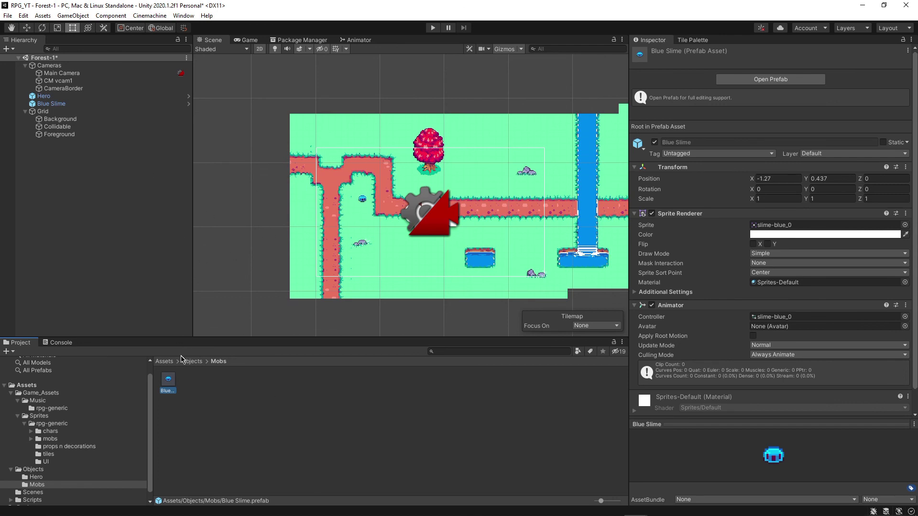
{"action": "left_click_drag", "start_coordinate": [168, 381], "coordinate": [429, 259]}
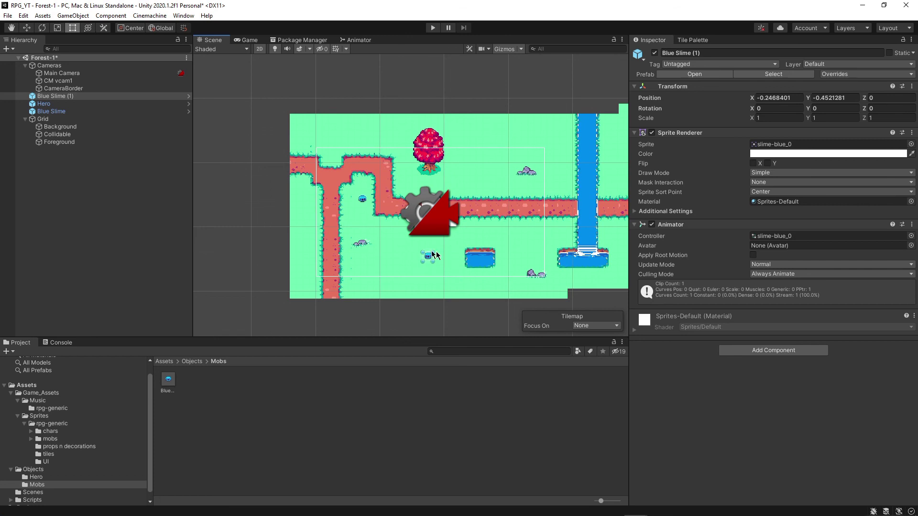
{"action": "left_click_drag", "start_coordinate": [430, 259], "coordinate": [402, 181]}
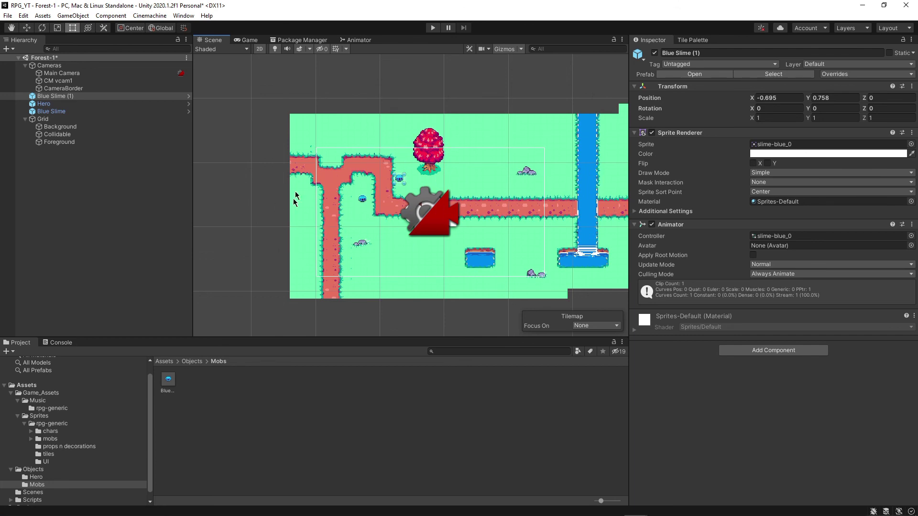
{"action": "key", "text": "q"}
{"action": "middle_click_drag", "start_coordinate": [554, 202], "coordinate": [548, 182]}
{"action": "middle_click_drag", "start_coordinate": [412, 269], "coordinate": [336, 241]}
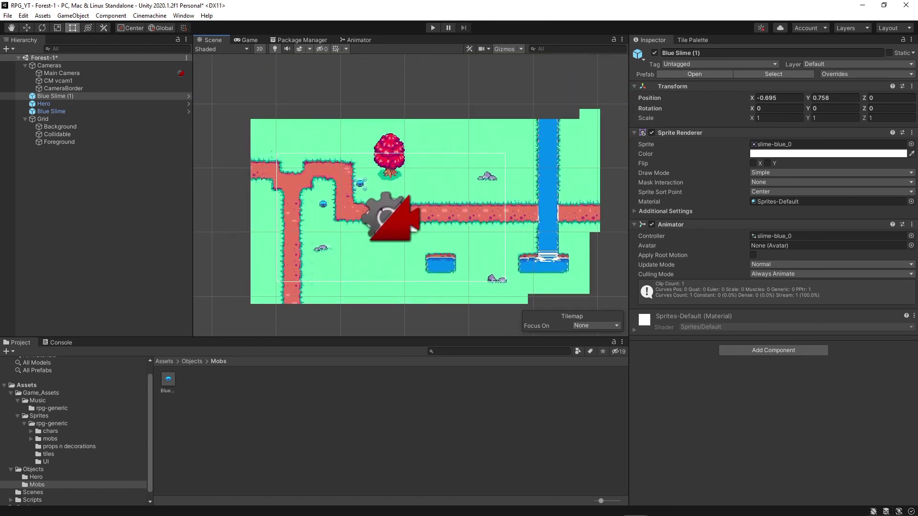